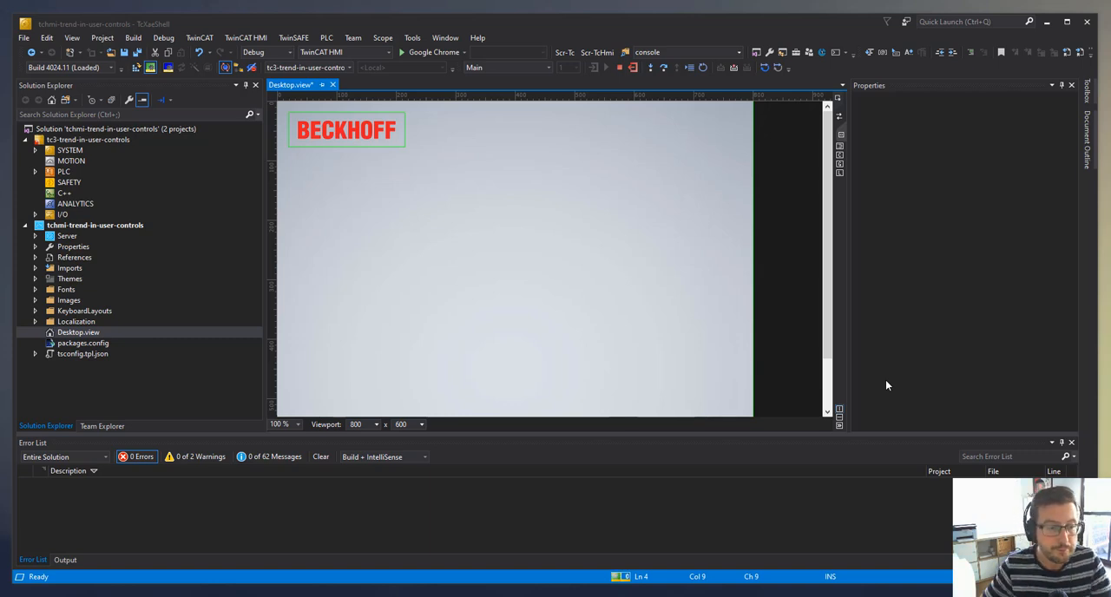
# - Inspect the Beckhoff.TwinCAT.HMI.SqliteHistorize package in the HMI project's references and in the NuGet package manager
pyautogui.click(35, 257)
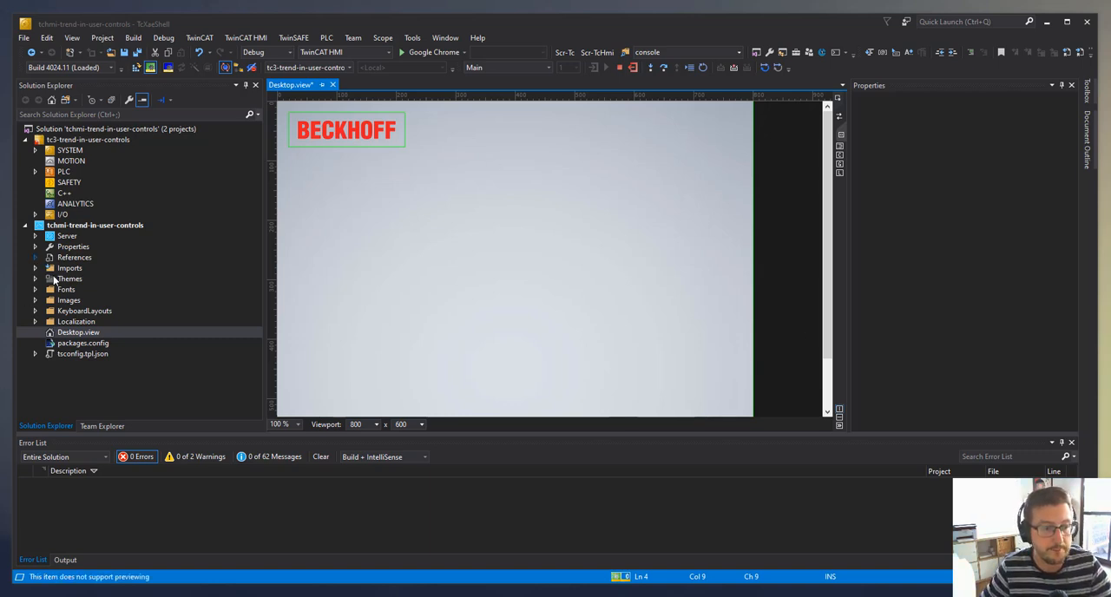
pyautogui.click(83, 259)
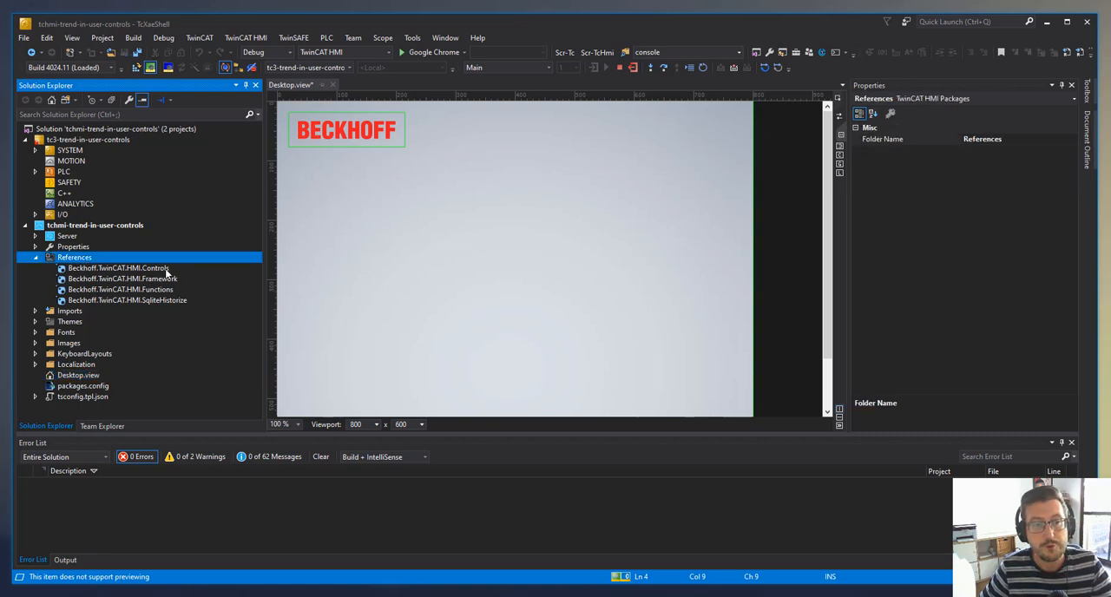
pyautogui.click(137, 302)
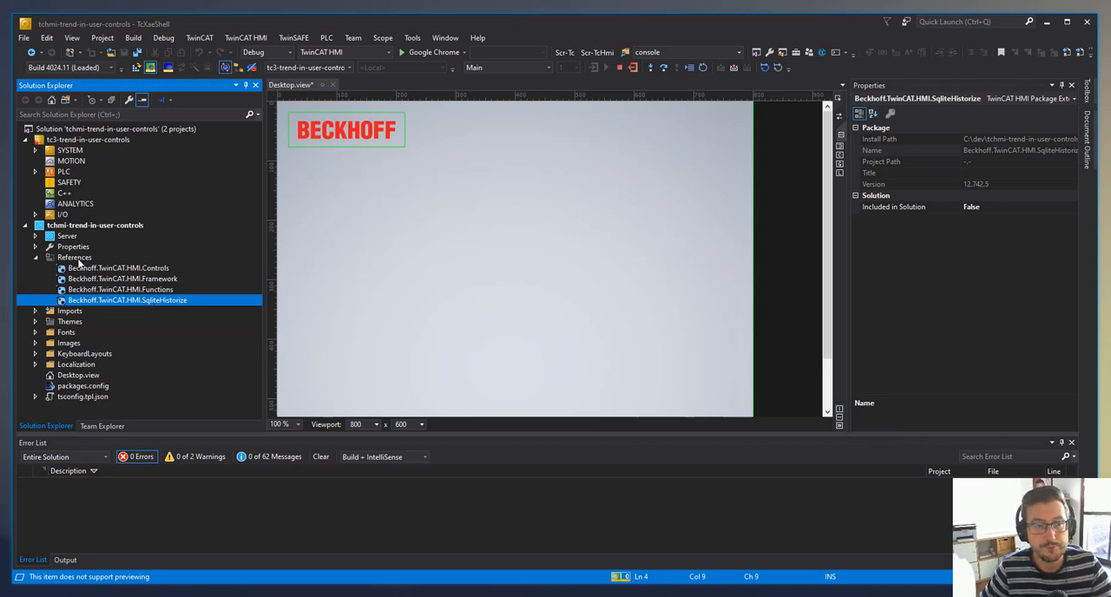
pyautogui.rightClick(88, 261)
pyautogui.click(135, 280)
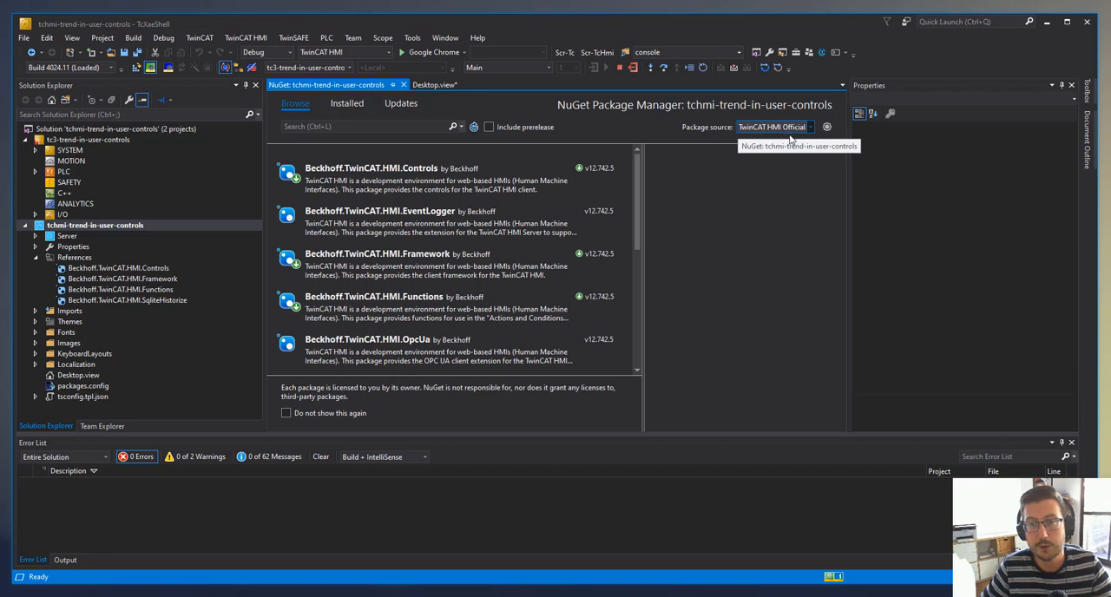
pyautogui.scroll(-5, 449, 338)
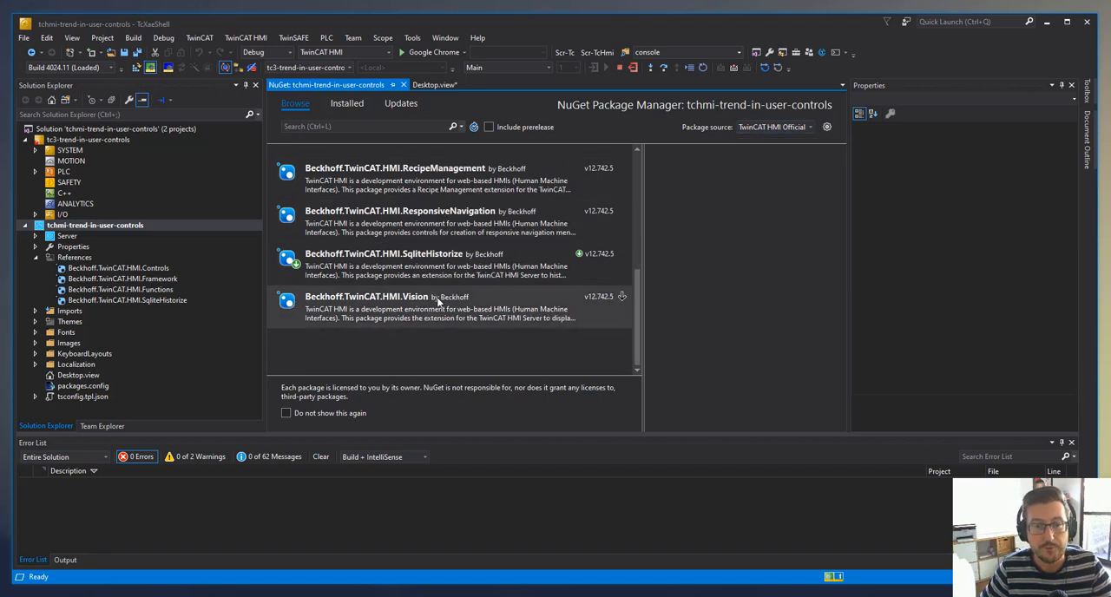
pyautogui.click(425, 257)
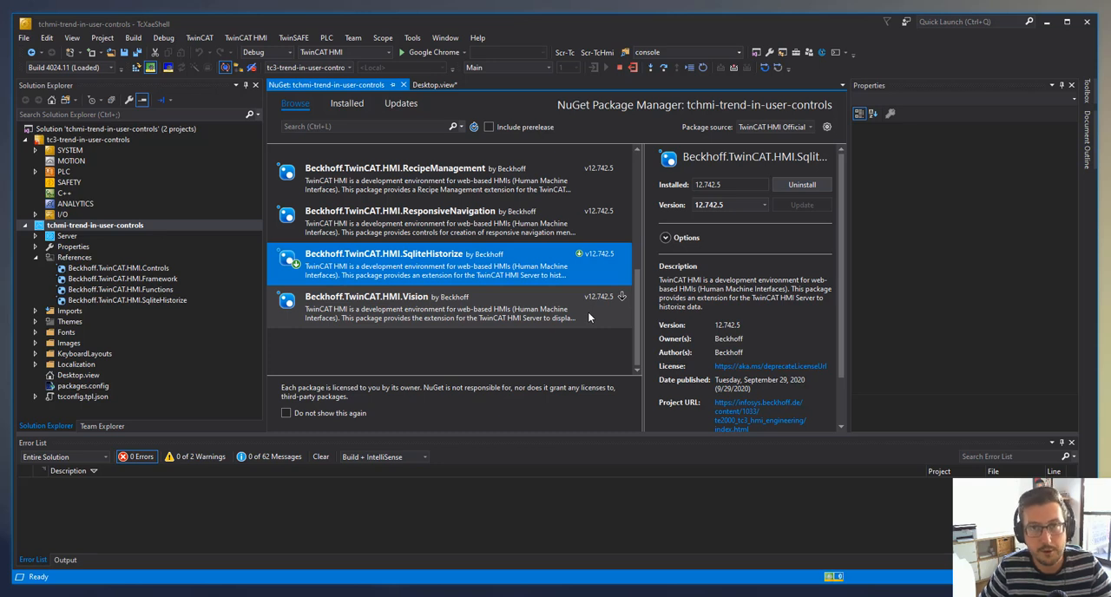
# - Collapse the project references, close the NuGet package manager and save all files
pyautogui.click(35, 257)
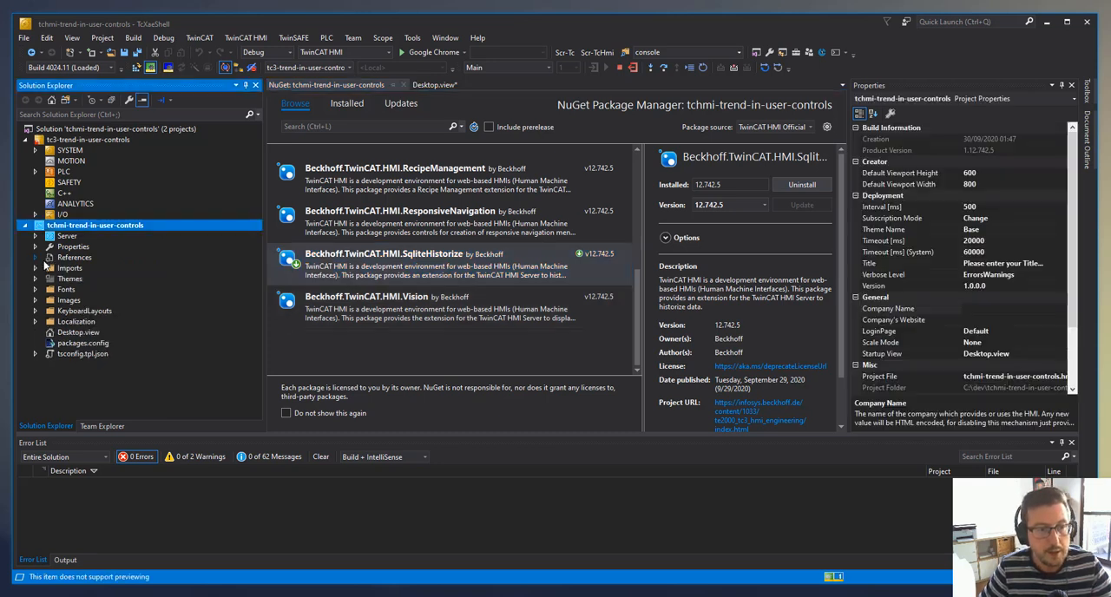
pyautogui.click(405, 85)
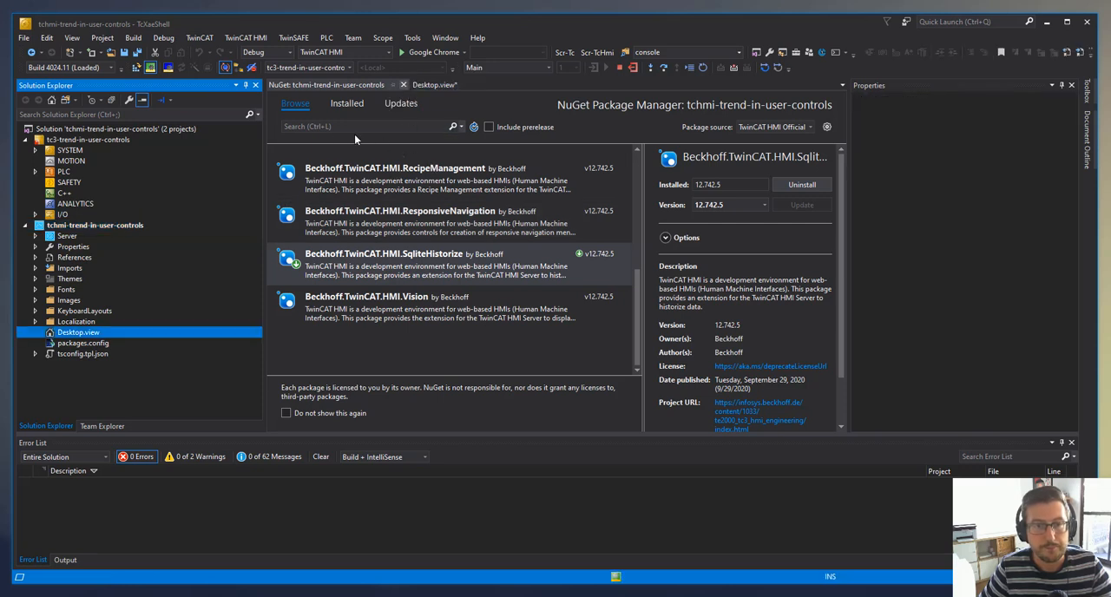
pyautogui.click(136, 52)
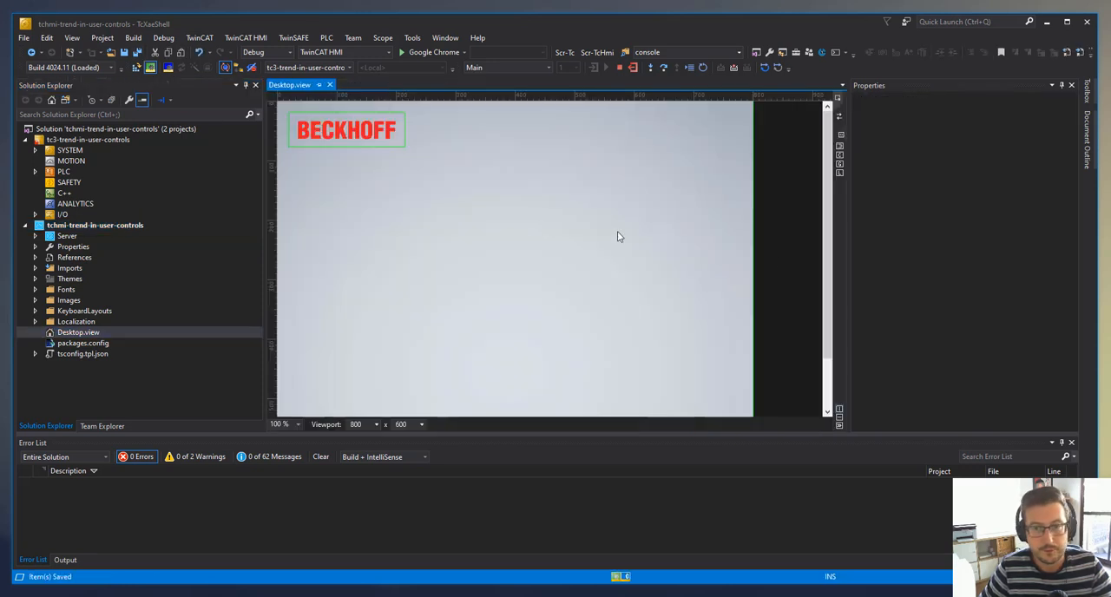
# - Map the PLC1.MAIN symbol TrendVariable1 to the HMI server in the TwinCAT HMI Configuration
pyautogui.click(840, 159)
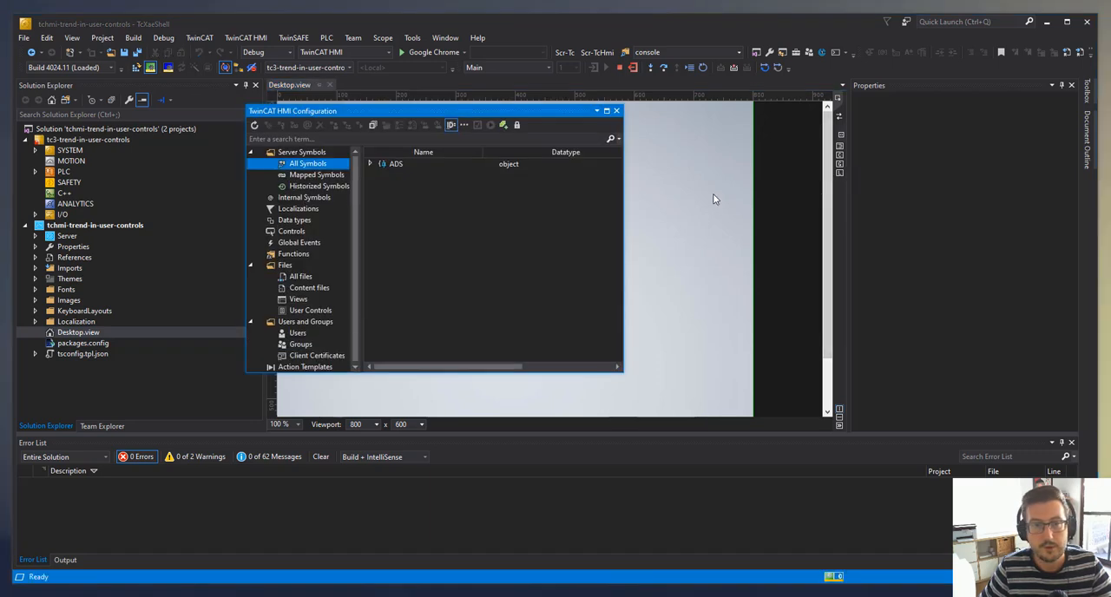
pyautogui.click(370, 163)
pyautogui.click(381, 175)
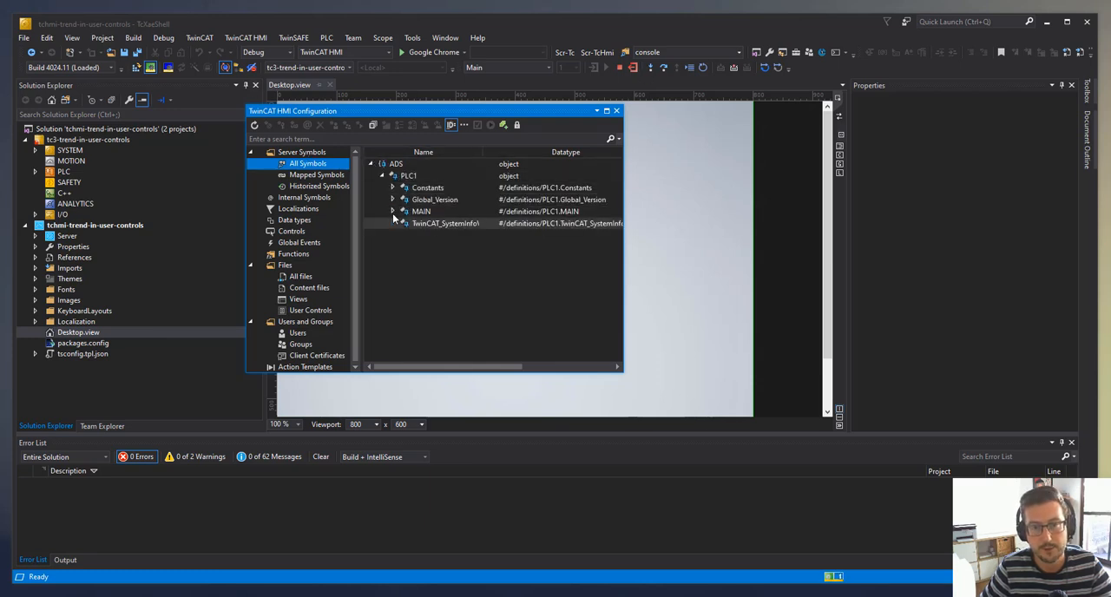
pyautogui.click(392, 211)
pyautogui.click(446, 237)
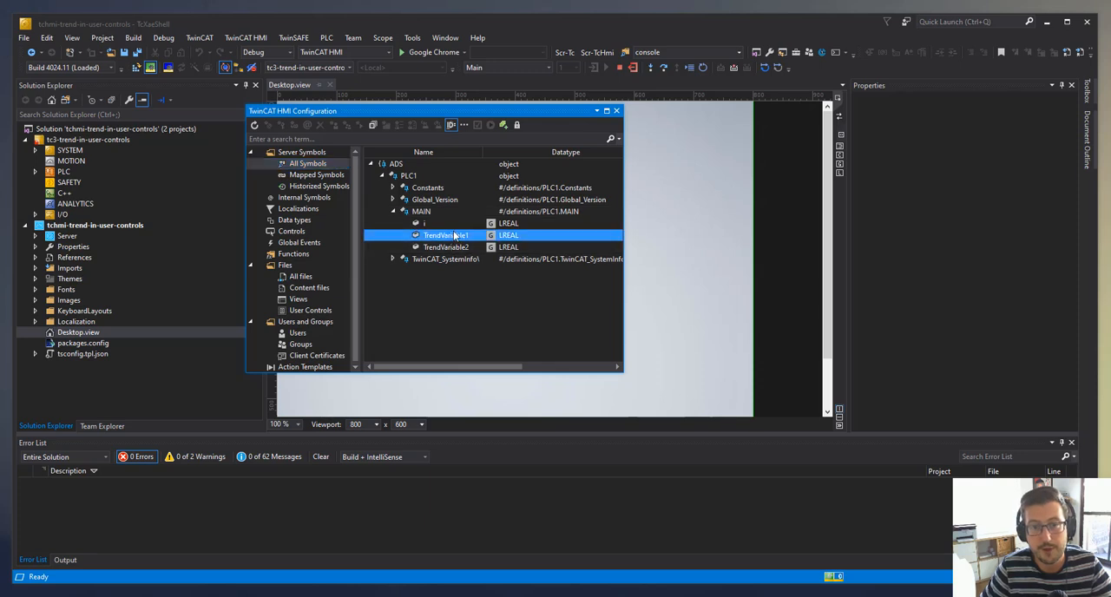
pyautogui.rightClick(455, 234)
pyautogui.click(486, 240)
pyautogui.click(632, 339)
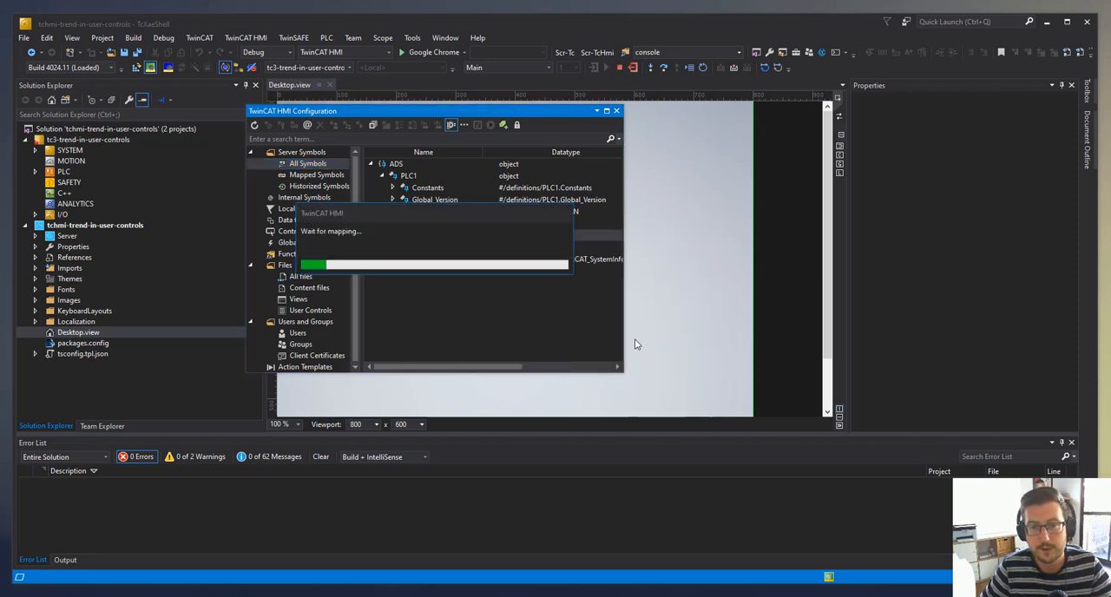
# - Map the PLC1.MAIN symbol TrendVariable2 to the HMI server
pyautogui.click(448, 247)
pyautogui.rightClick(448, 247)
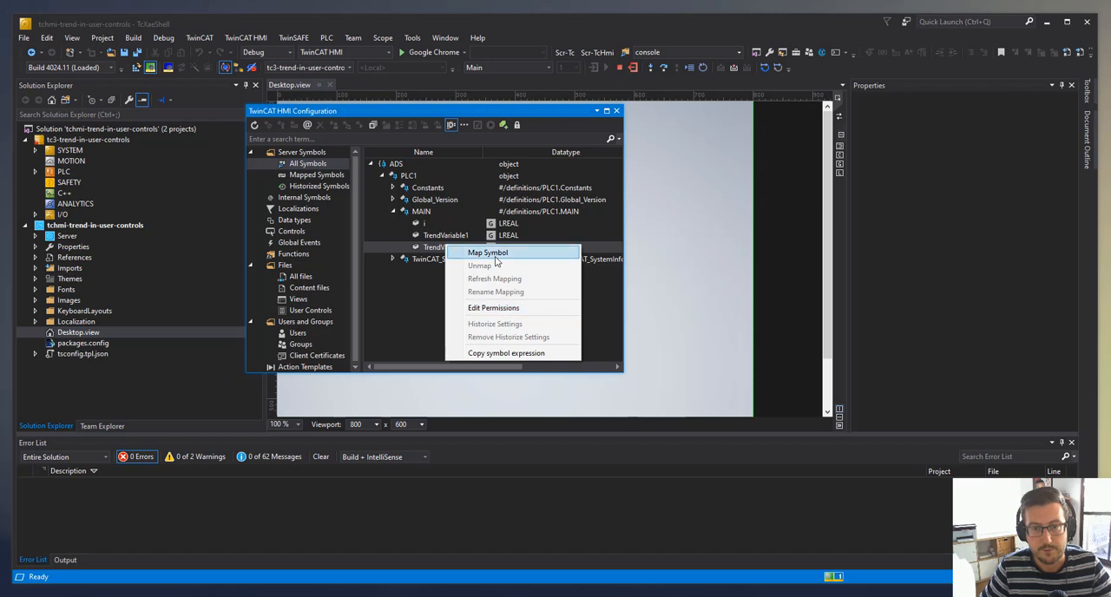
pyautogui.click(499, 253)
pyautogui.click(630, 340)
# - Historize TrendVariable1 with 100 max entries, recording enabled for default and remote, and an interval of 100 ms
pyautogui.click(447, 235)
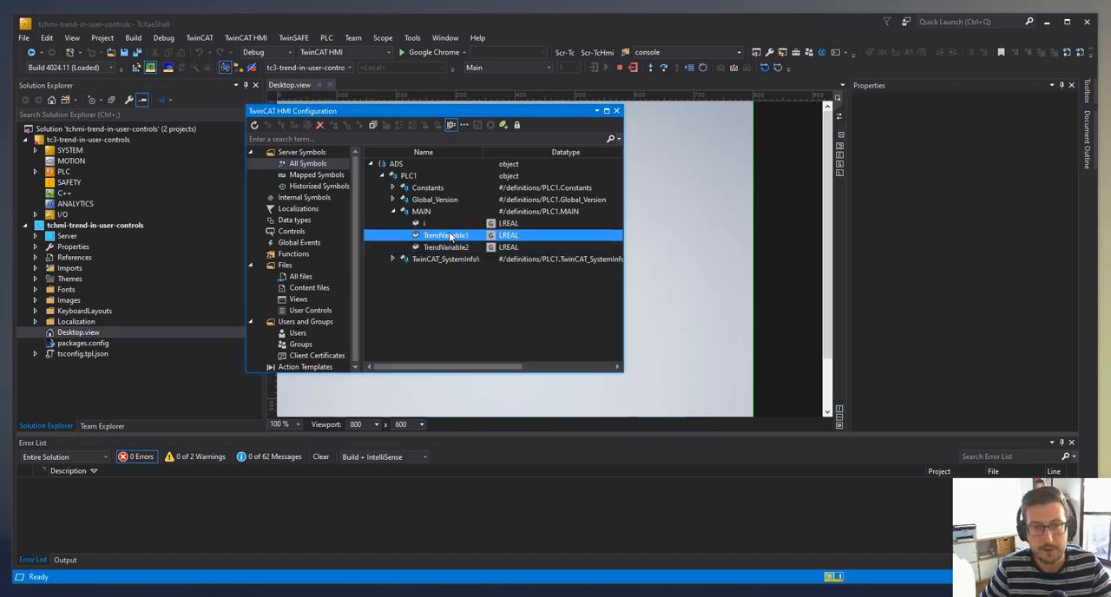
pyautogui.rightClick(449, 234)
pyautogui.click(511, 311)
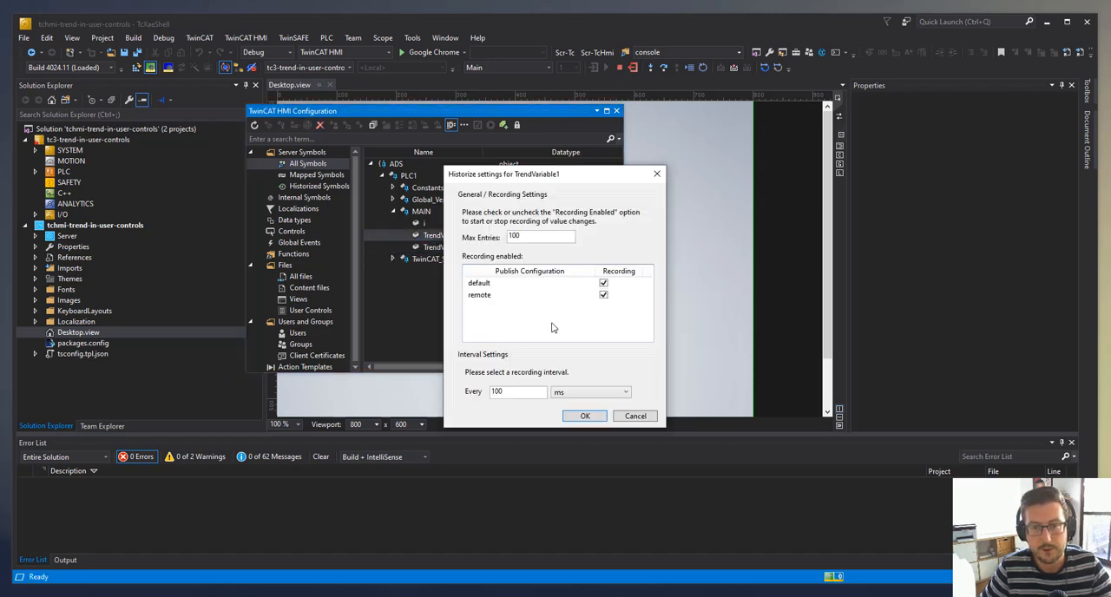
pyautogui.doubleClick(534, 237)
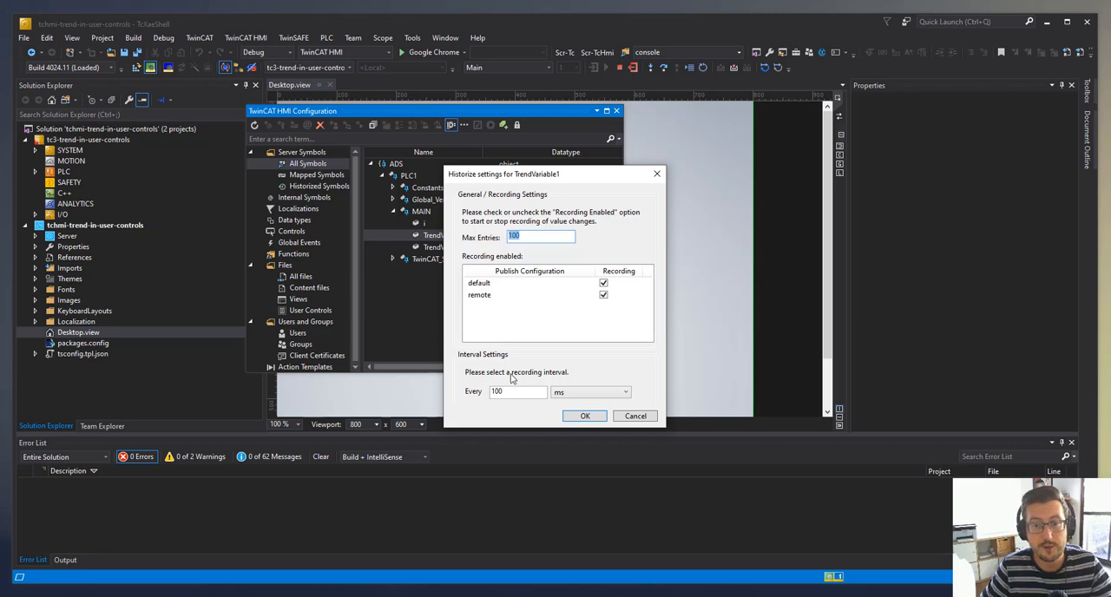
pyautogui.click(585, 416)
# - Historize TrendVariable2 with 100 max entries every 100 ms for default and remote, and close the HMI configuration
pyautogui.click(445, 247)
pyautogui.rightClick(452, 247)
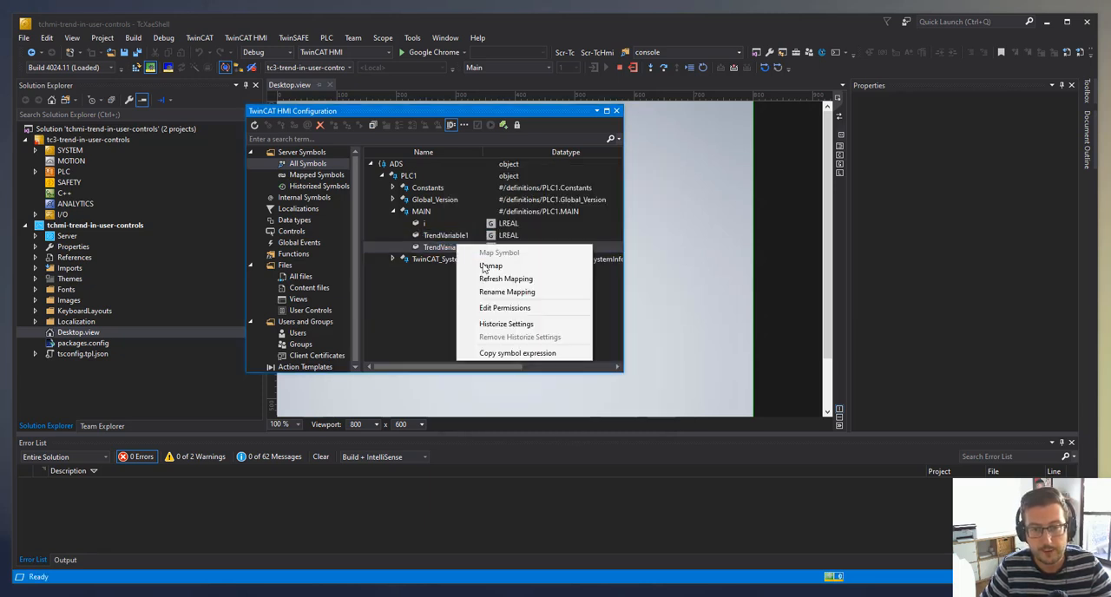
pyautogui.click(490, 326)
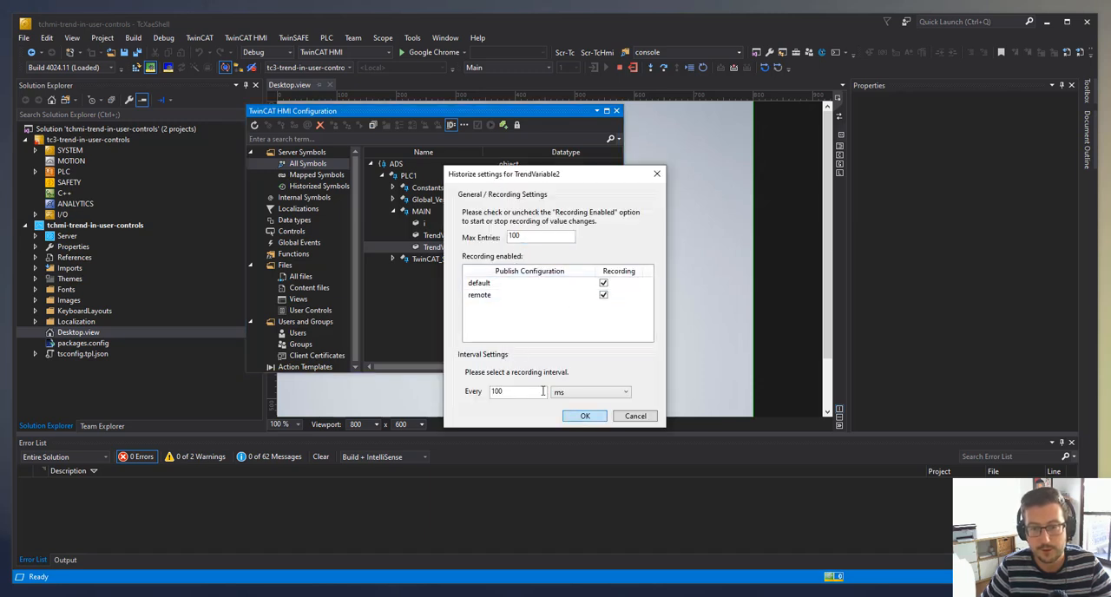
pyautogui.click(585, 416)
pyautogui.click(444, 307)
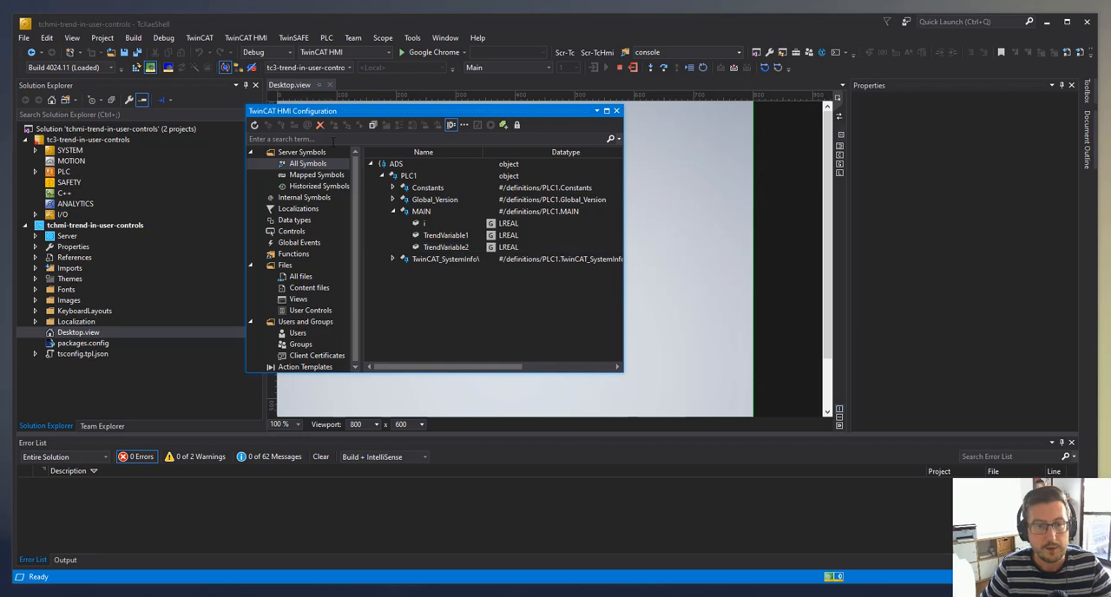
pyautogui.click(616, 112)
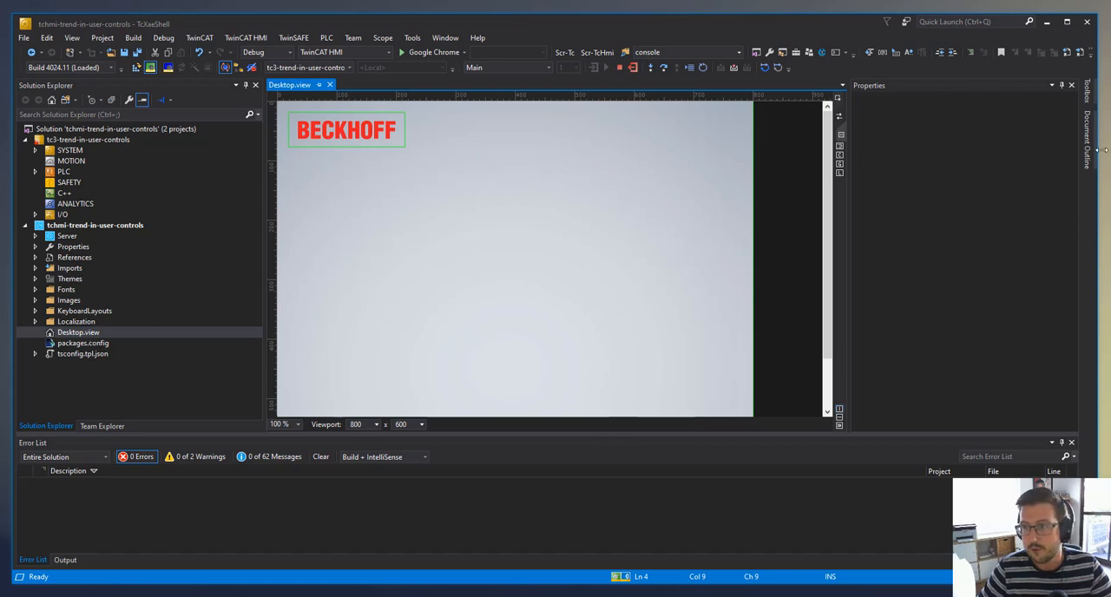
# - Place a Trend Line Chart below the Beckhoff logo on Desktop.view and resize it to about 366 x 221 px
pyautogui.click(1087, 91)
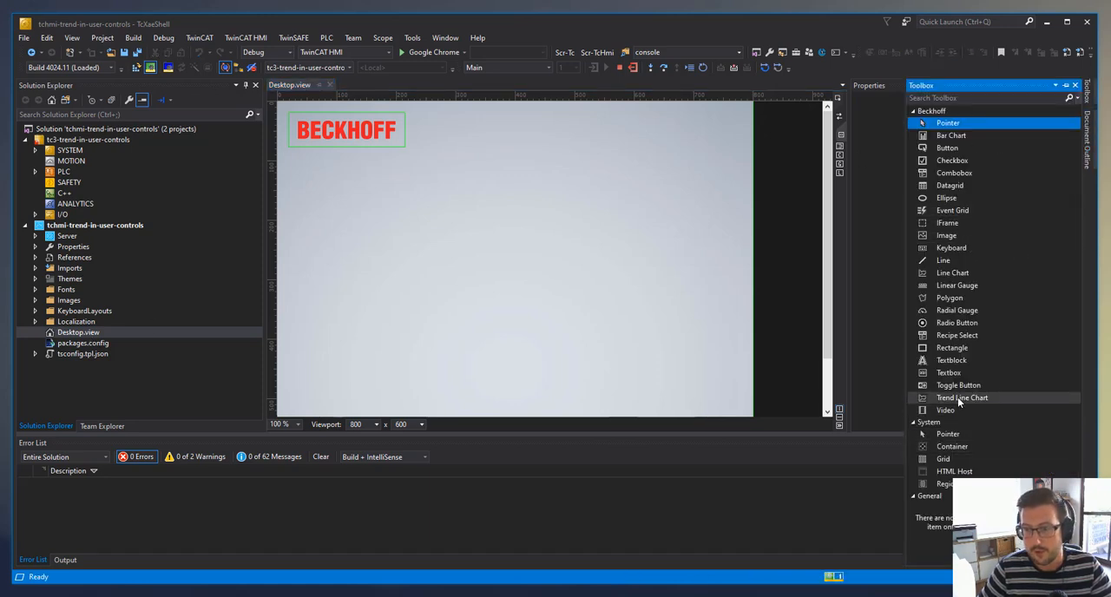
pyautogui.moveTo(957, 397); pyautogui.dragTo(393, 203)
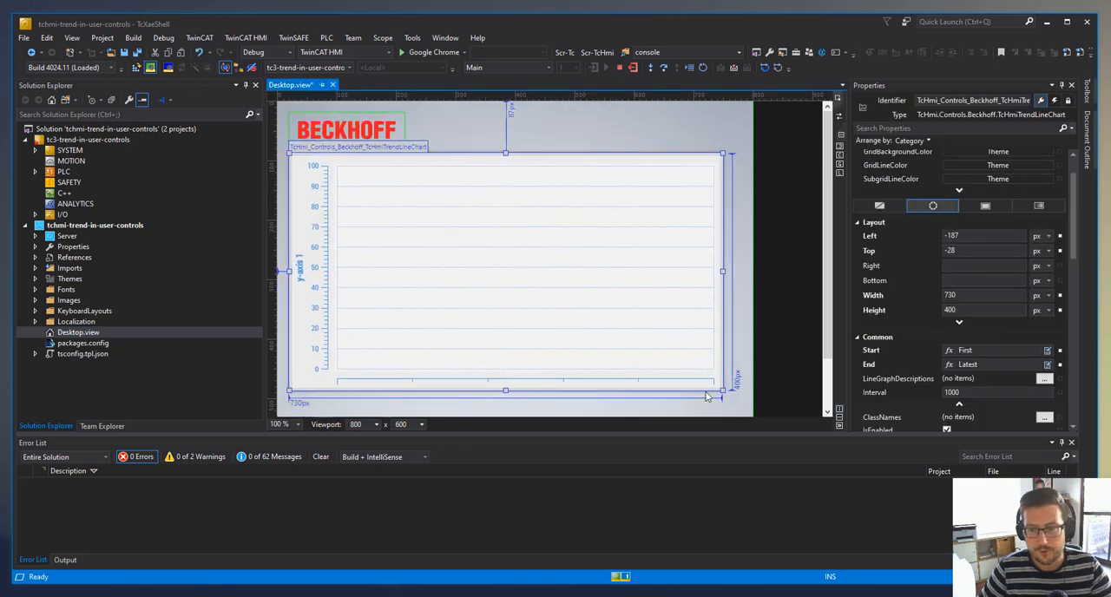
pyautogui.moveTo(722, 391); pyautogui.dragTo(465, 284)
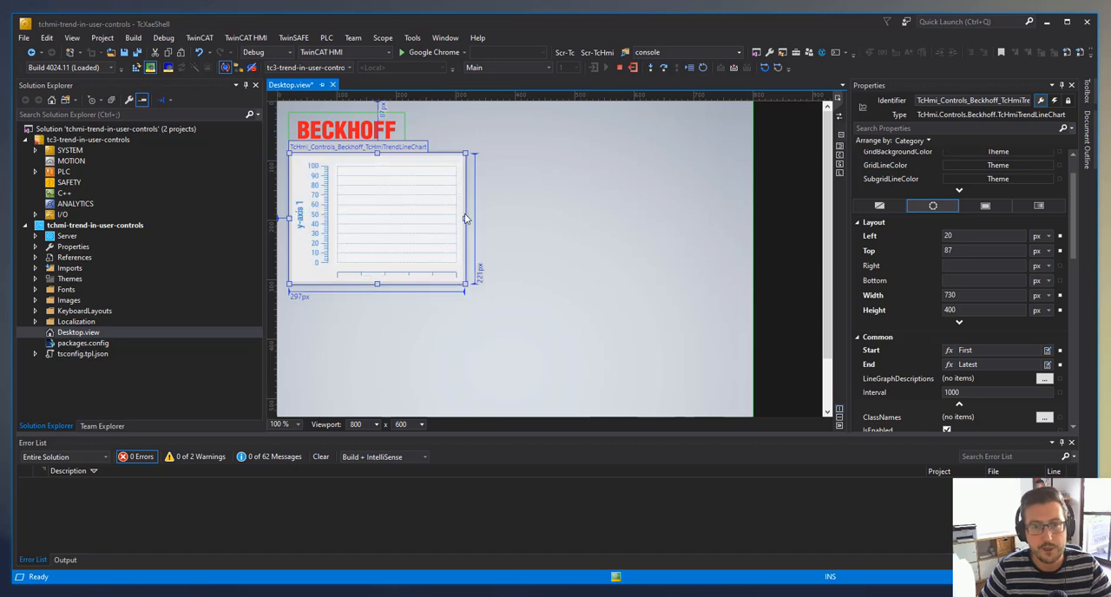
pyautogui.moveTo(466, 218); pyautogui.dragTo(506, 218)
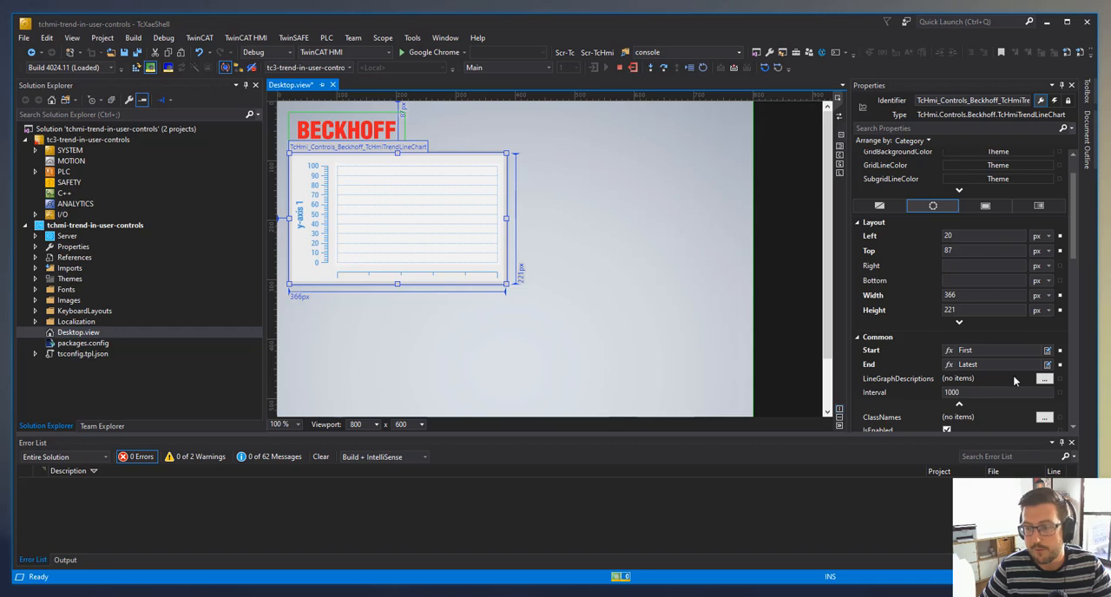
# - Add a line graph description to the trend chart using y-axis 1 and the historized symbol PLC1.MAIN.TrendVariable1
pyautogui.click(1044, 378)
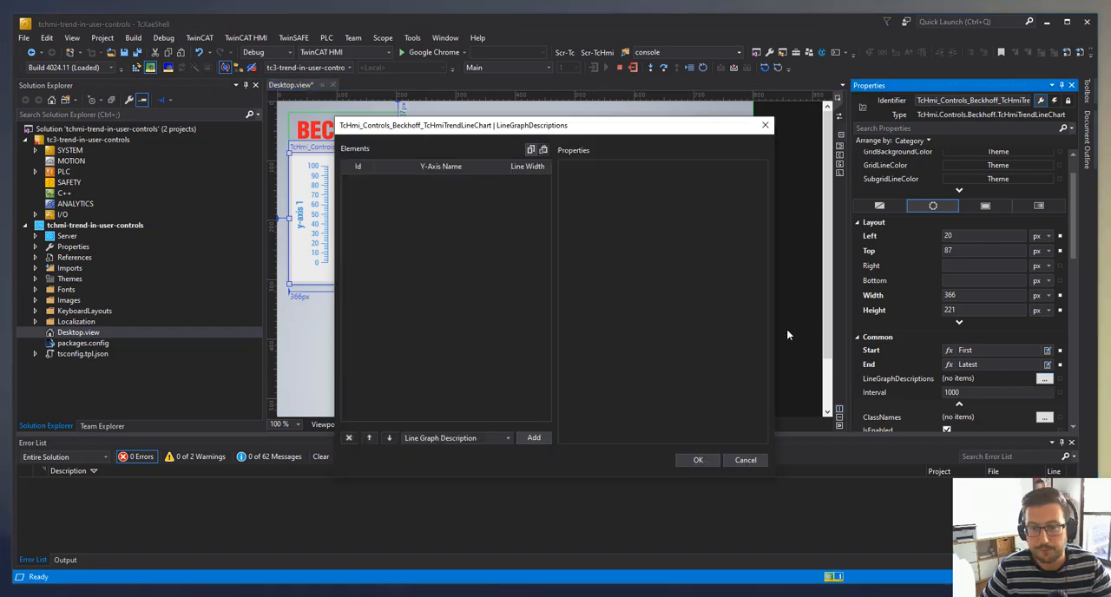
pyautogui.click(534, 438)
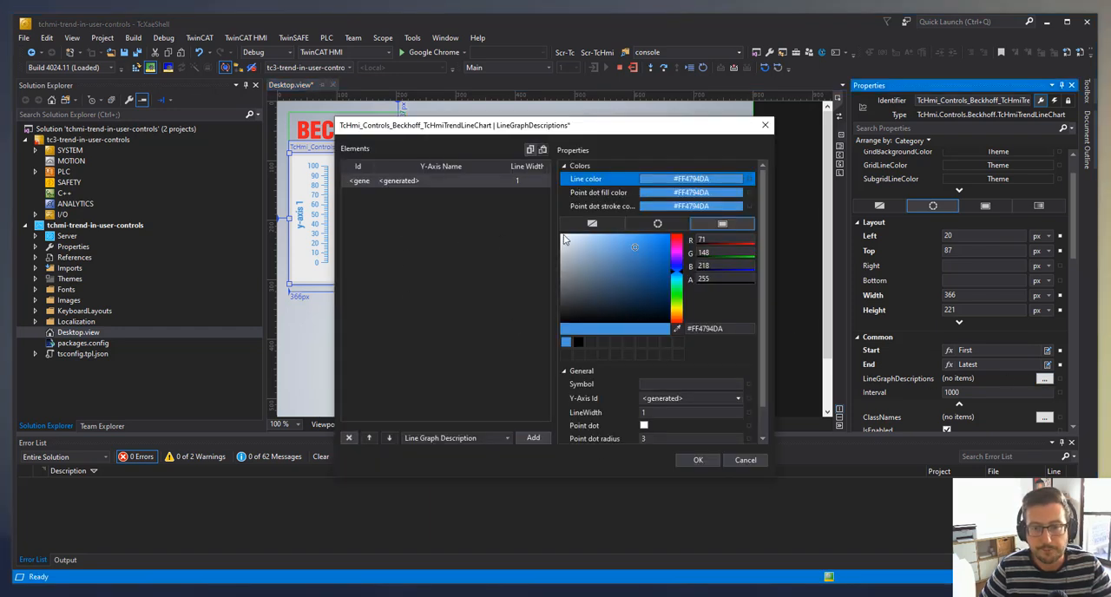
pyautogui.click(739, 399)
pyautogui.click(664, 423)
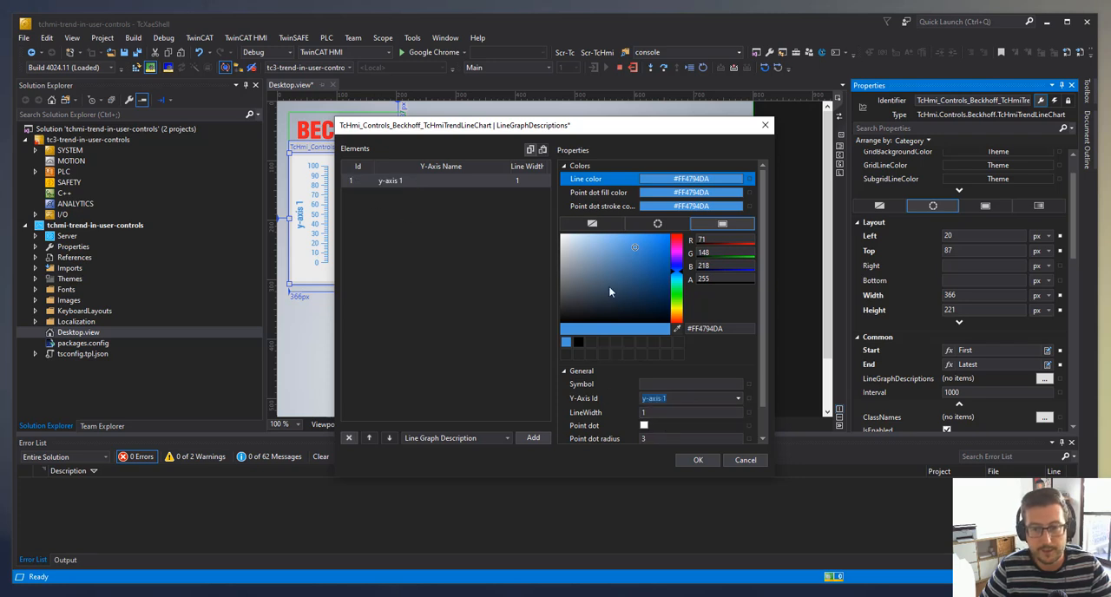
pyautogui.click(749, 384)
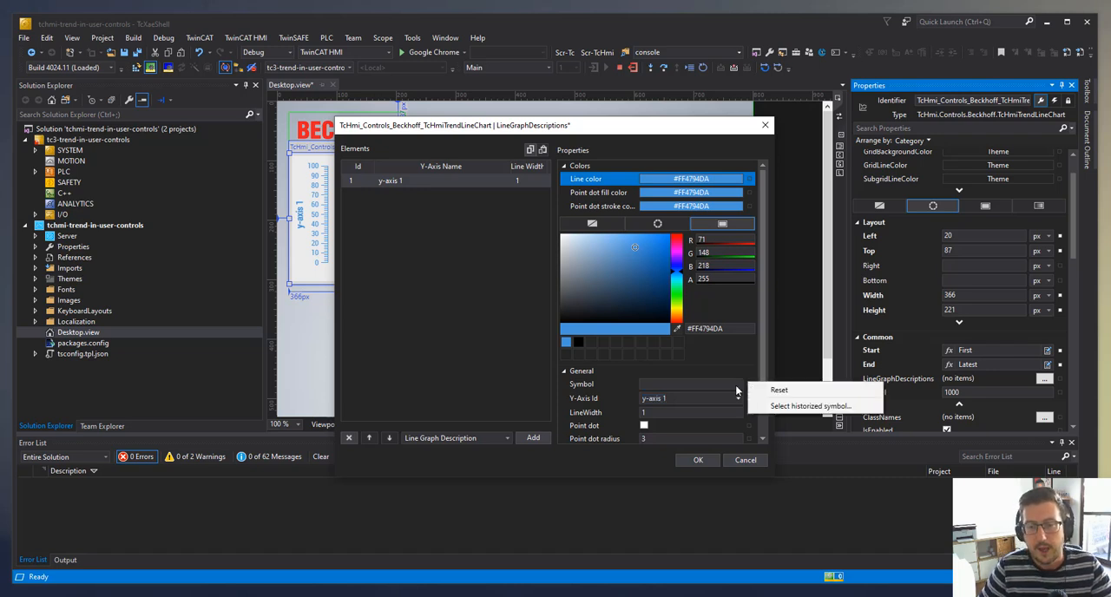
pyautogui.click(791, 409)
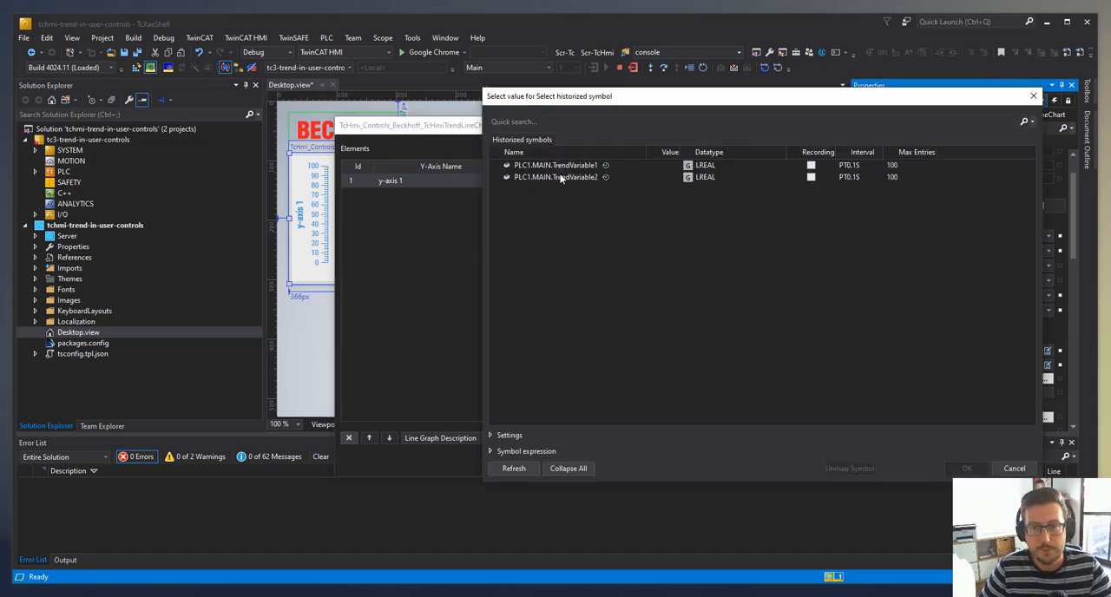
pyautogui.click(564, 166)
pyautogui.click(962, 467)
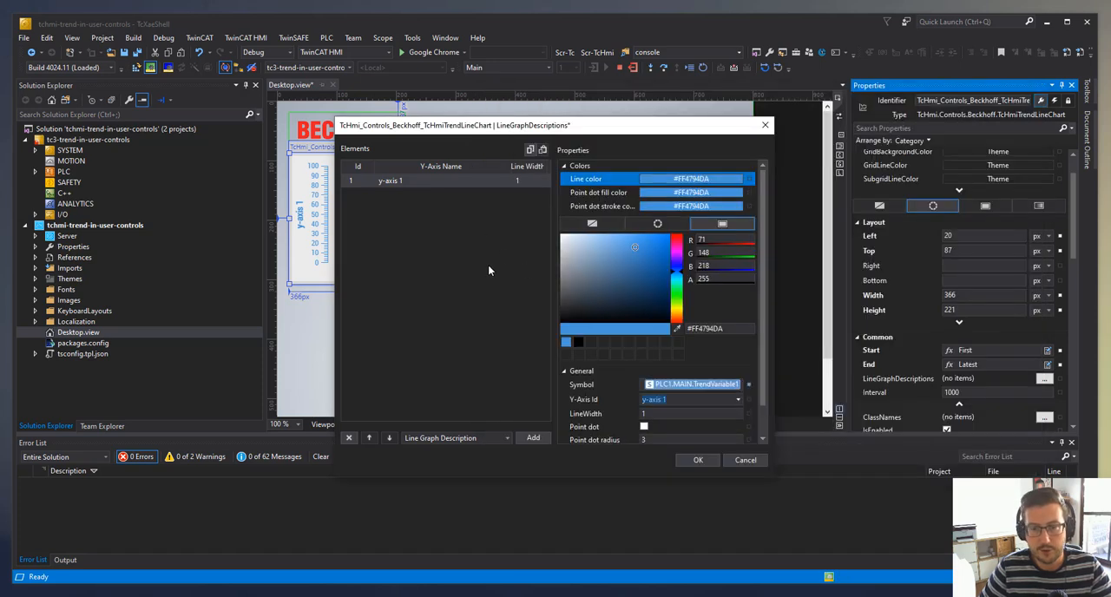
pyautogui.click(715, 465)
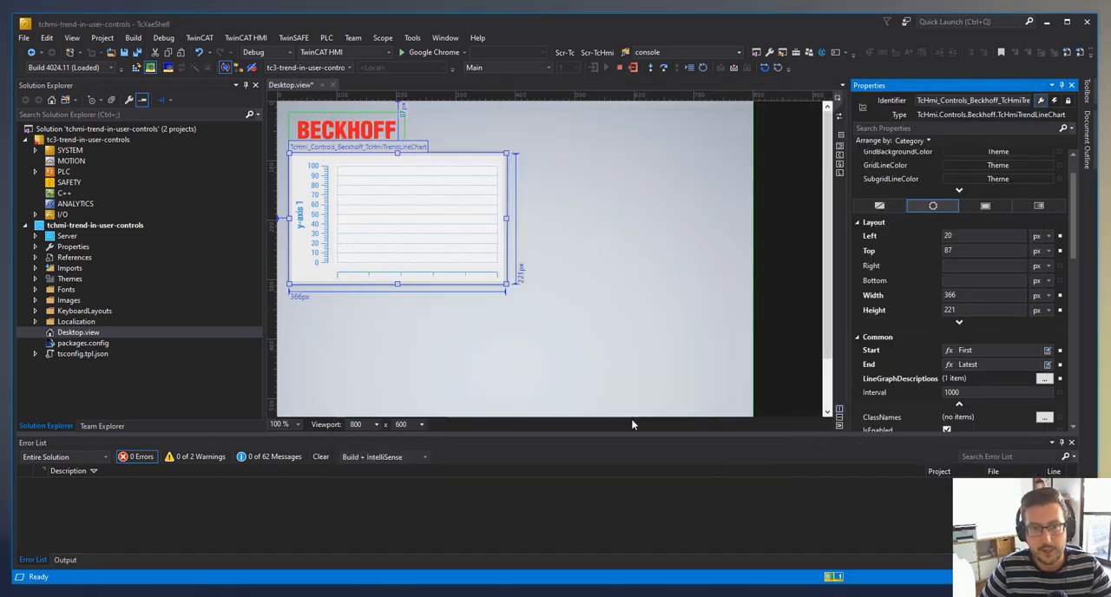
# - Preview the trend line chart in the TwinCAT HMI Live-View and close the preview
pyautogui.click(838, 173)
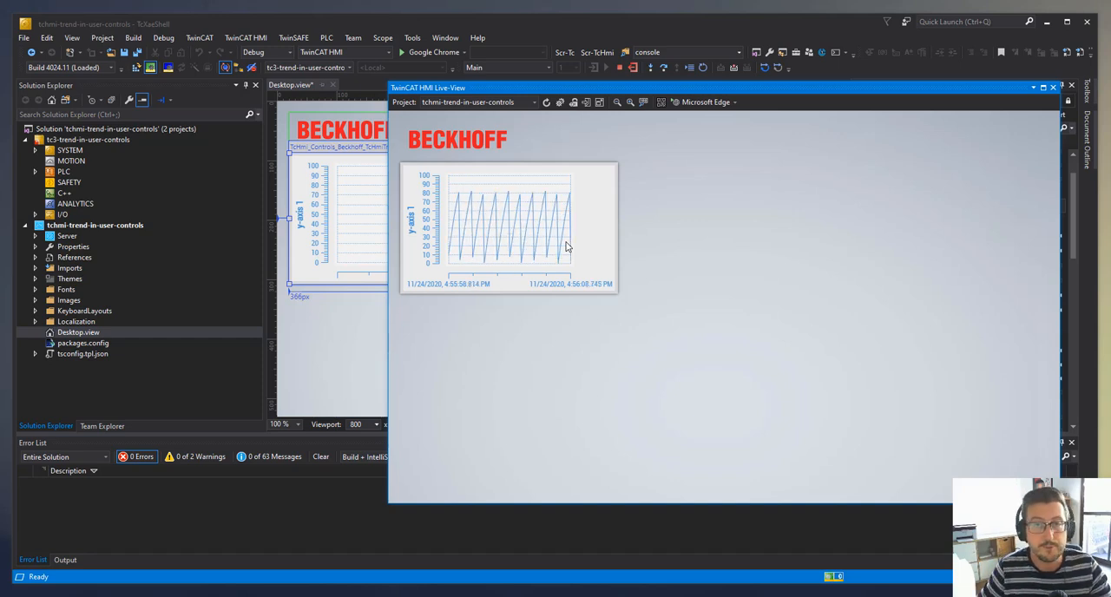
pyautogui.click(1052, 88)
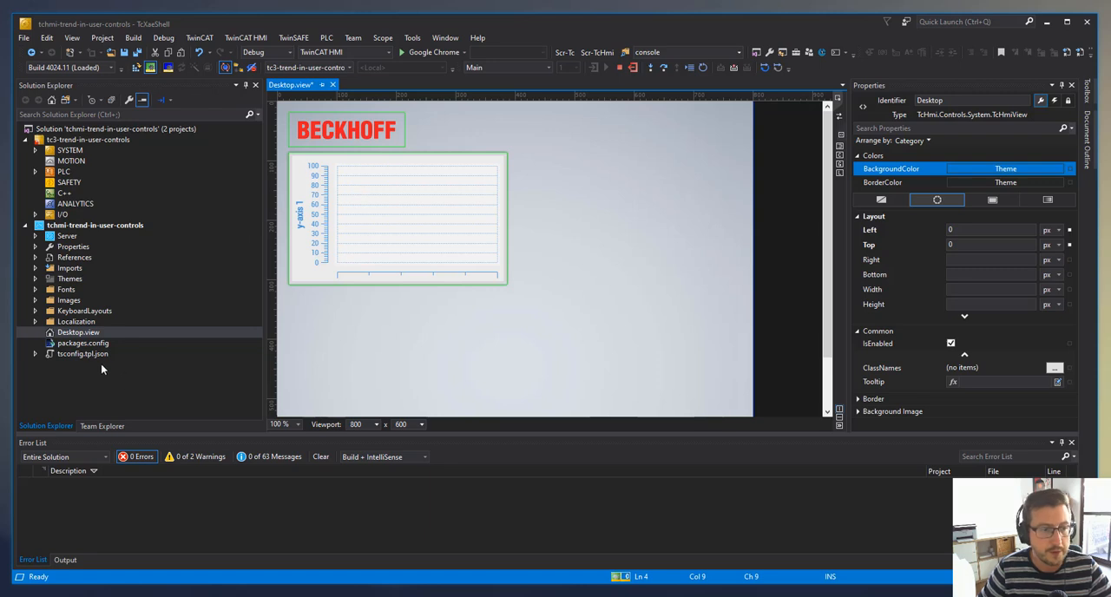
# - Add a new folder named UserControls to the tchmi-trend-in-user-controls HMI project
pyautogui.rightClick(81, 227)
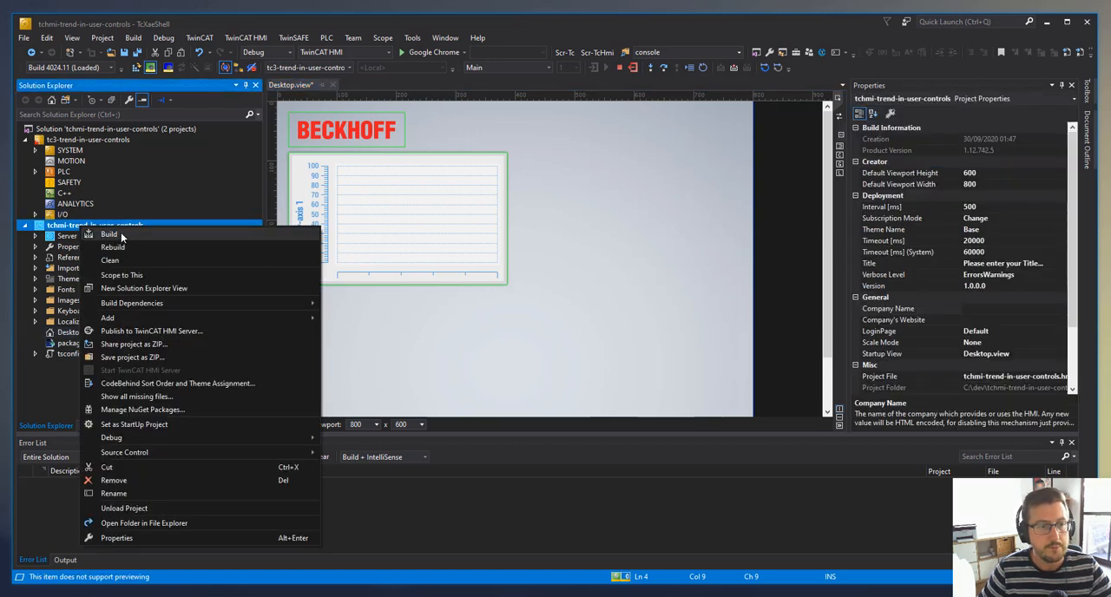
pyautogui.moveTo(130, 318)
pyautogui.click(365, 344)
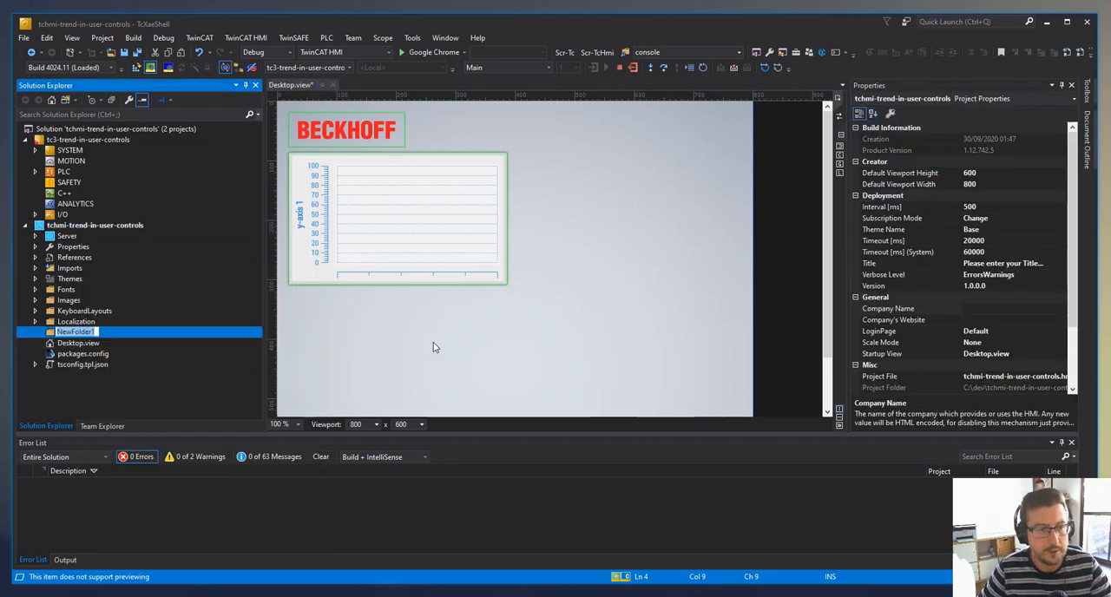
pyautogui.write('Us')
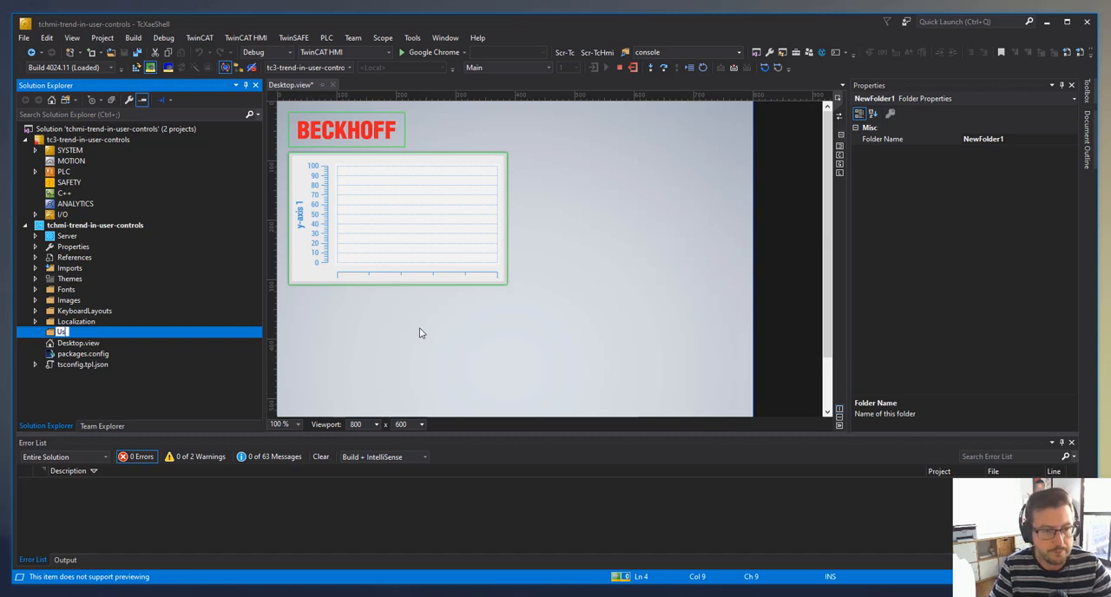
pyautogui.write('erControls')
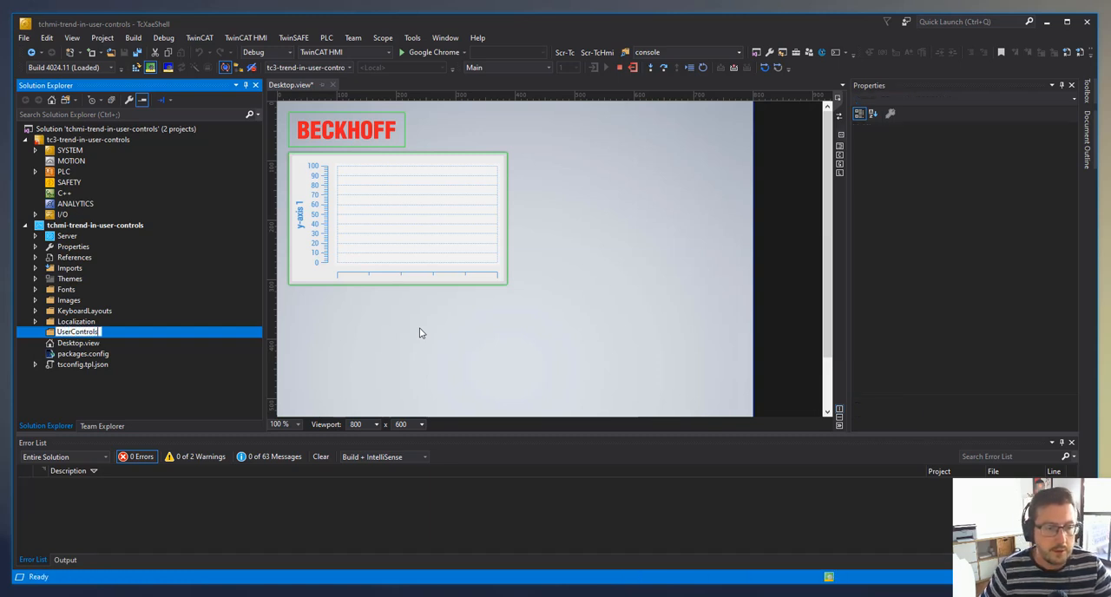
pyautogui.press('Return')
# - Add a new User Control item named HeaterStatus to the UserControls folder
pyautogui.rightClick(80, 334)
pyautogui.moveTo(173, 338)
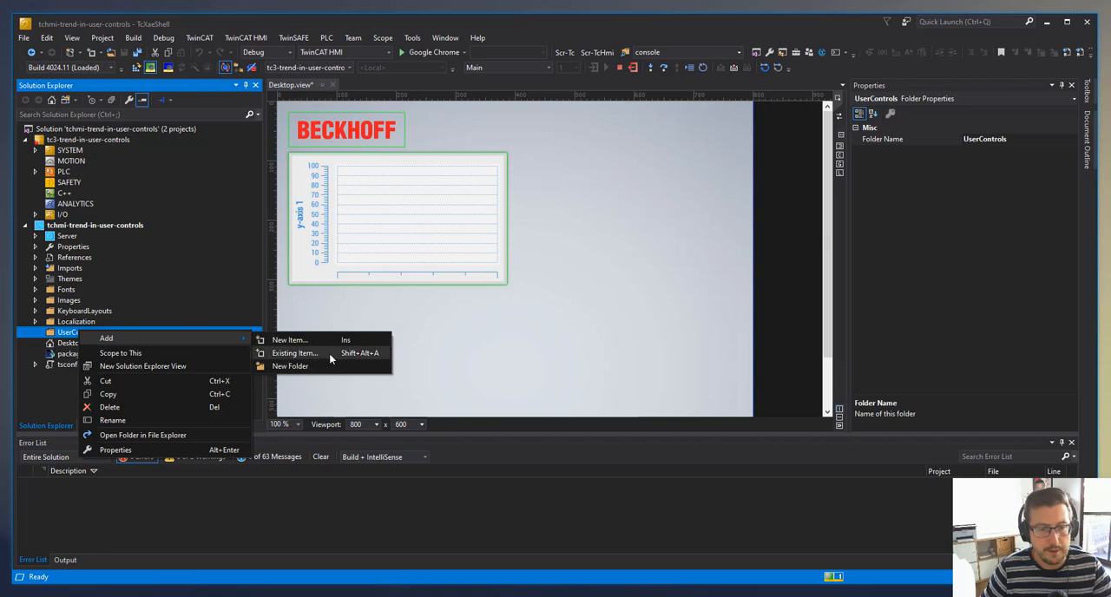
pyautogui.click(318, 340)
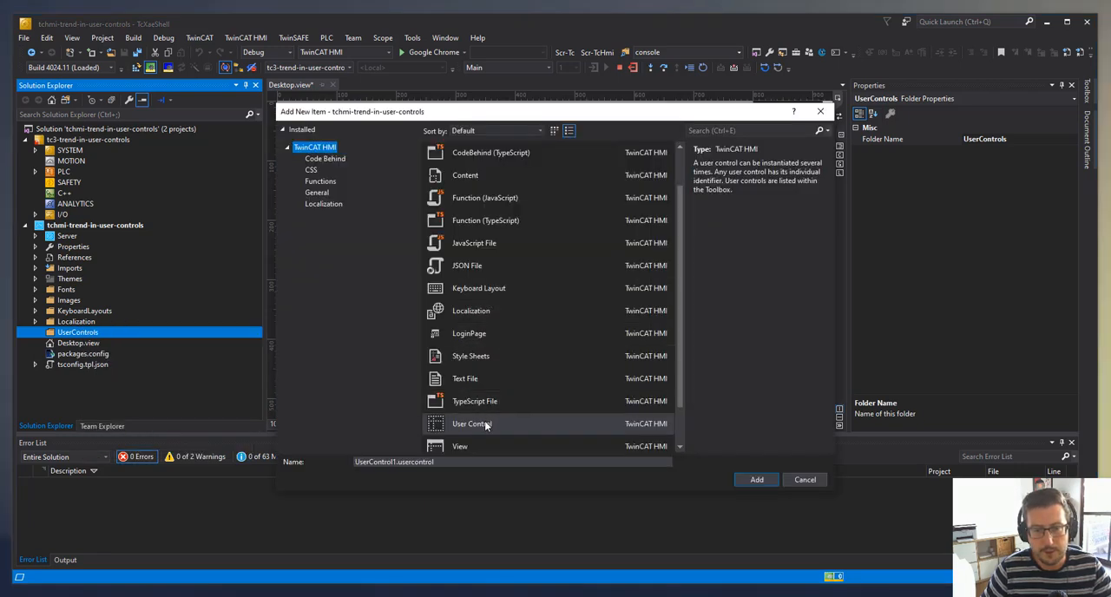
pyautogui.click(486, 425)
pyautogui.click(462, 462)
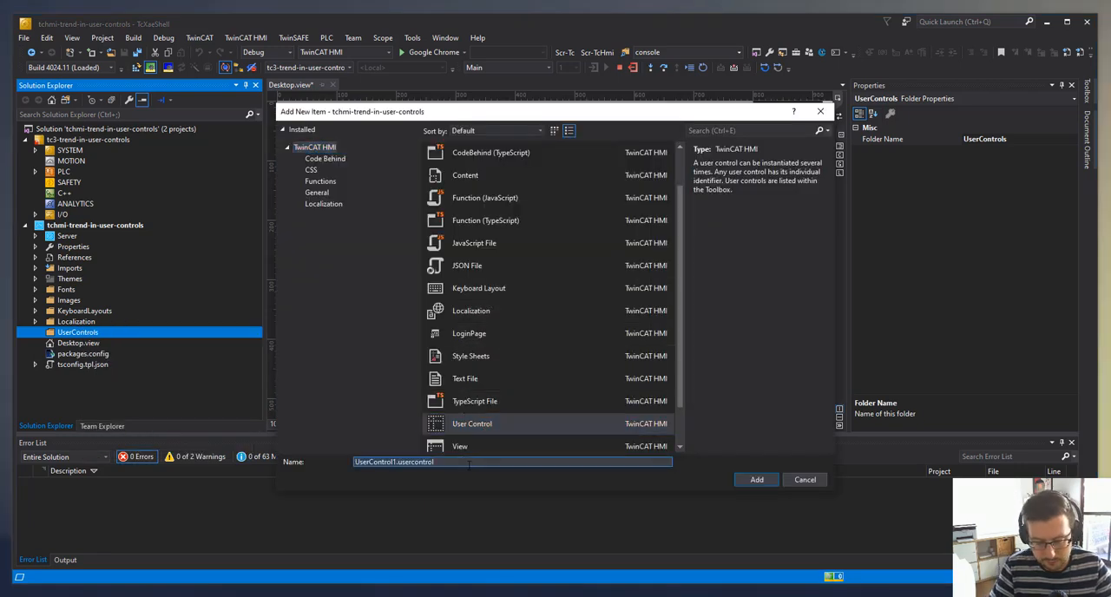
pyautogui.write('HeaterStatus')
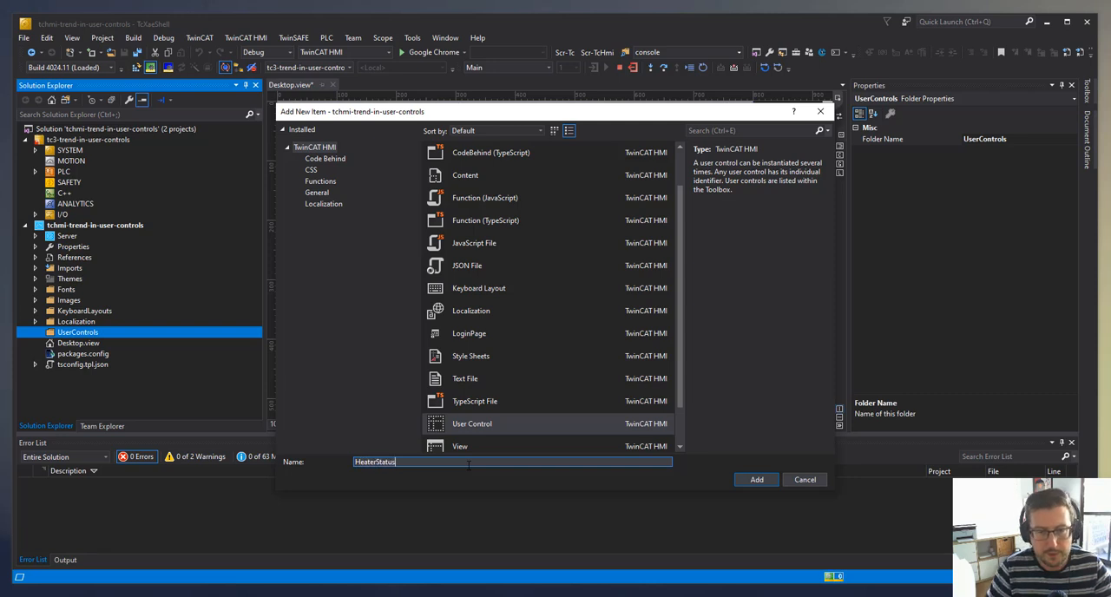
pyautogui.press('Return')
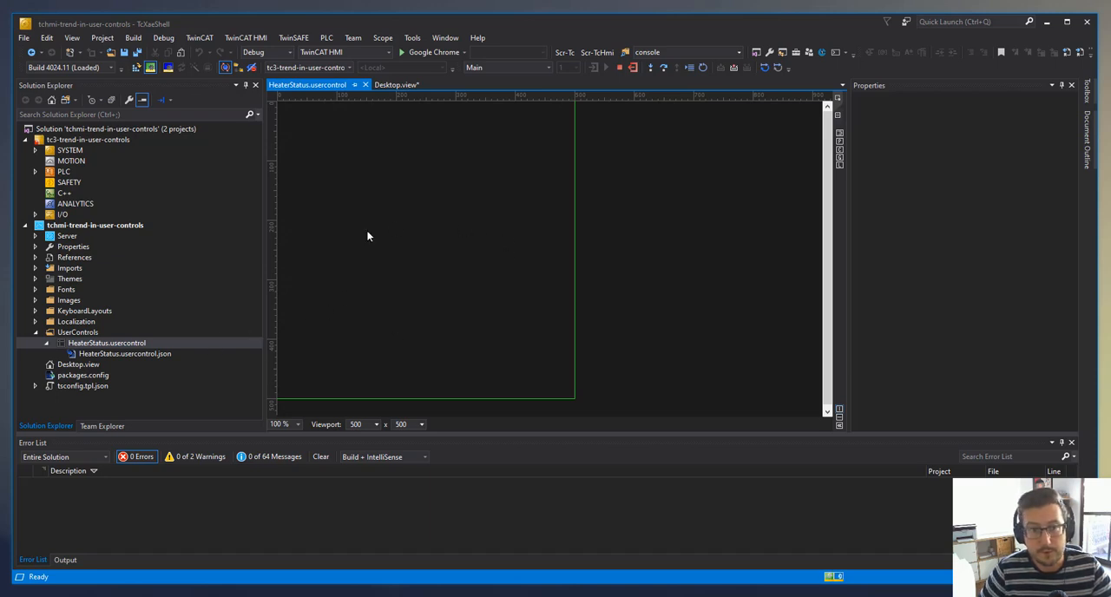
# - Place a Trend Line Chart in HeaterStatus.usercontrol
pyautogui.click(411, 217)
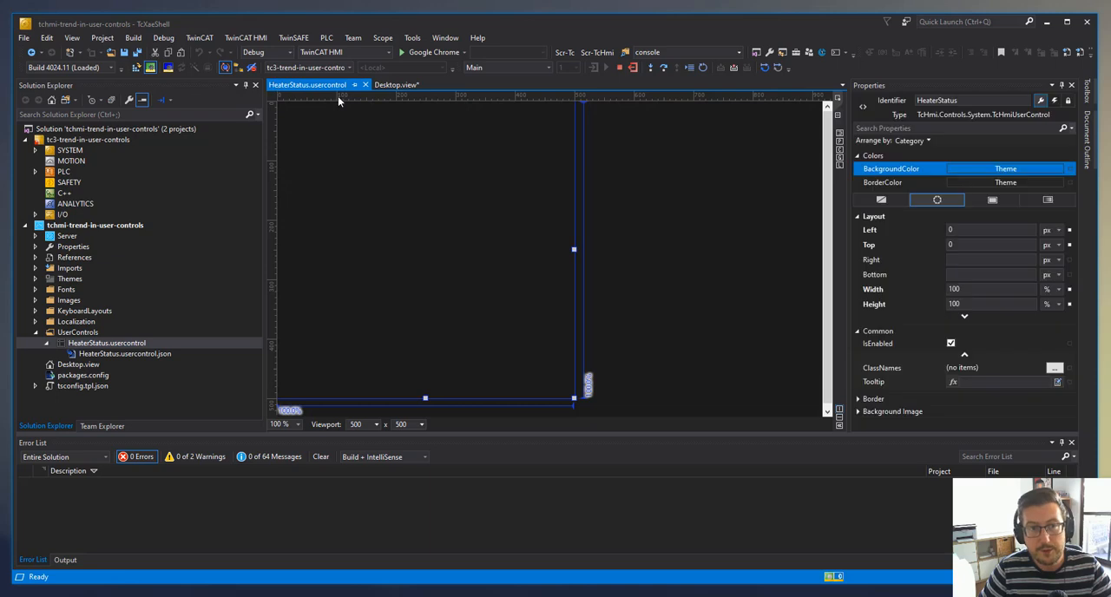
pyautogui.click(645, 193)
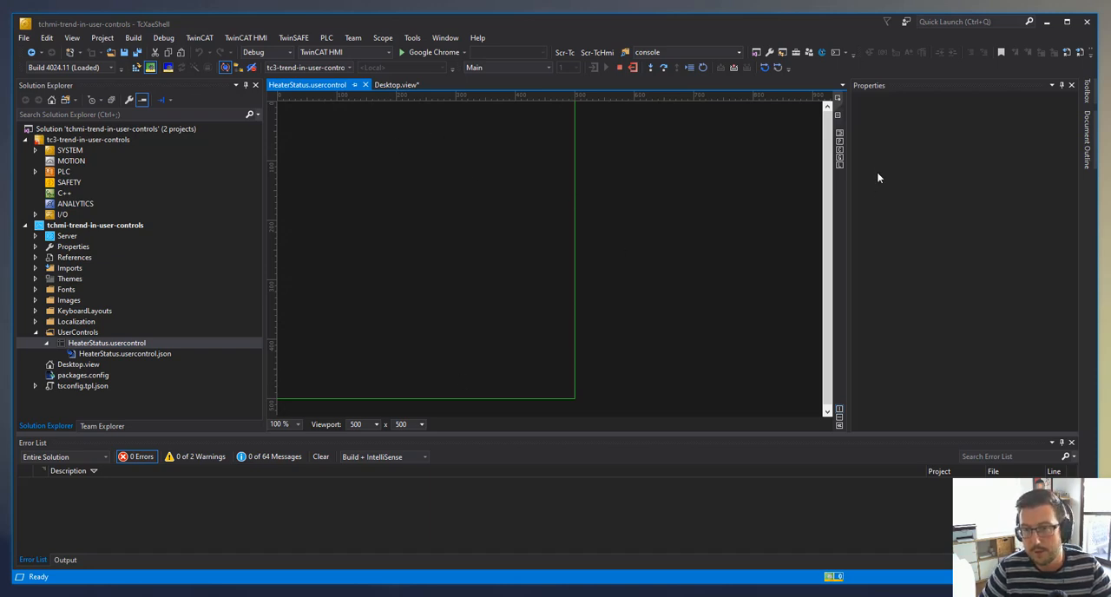
pyautogui.click(1087, 92)
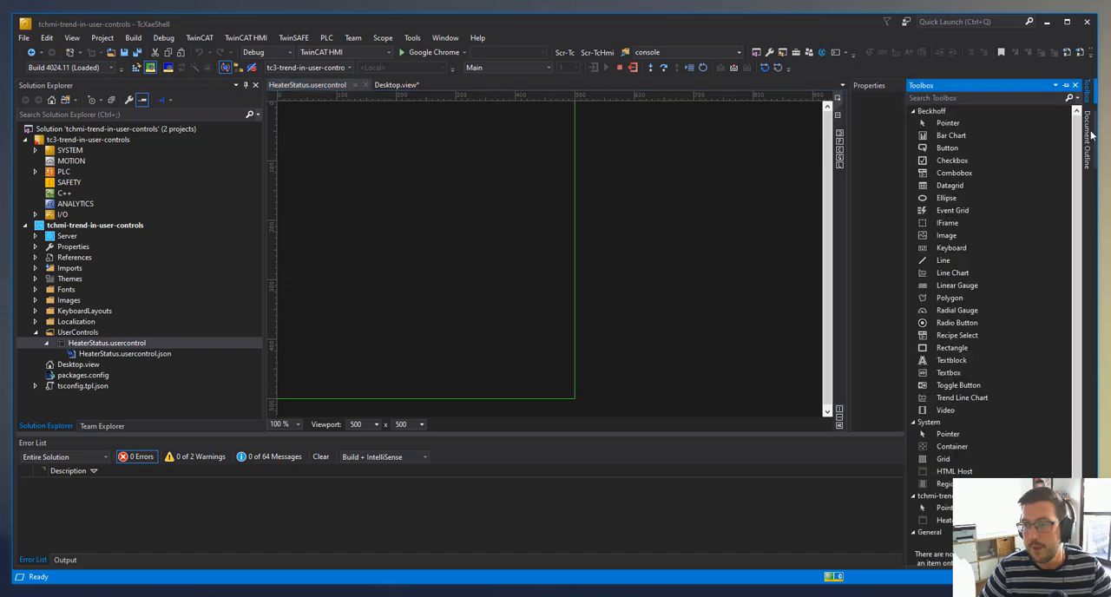
pyautogui.click(964, 398)
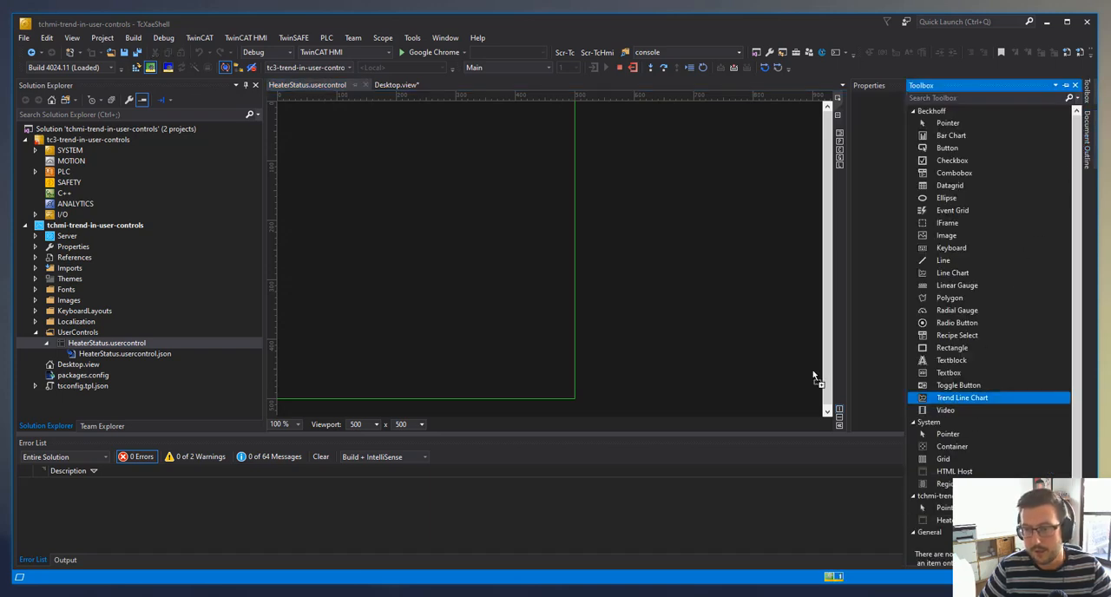
pyautogui.click(385, 194)
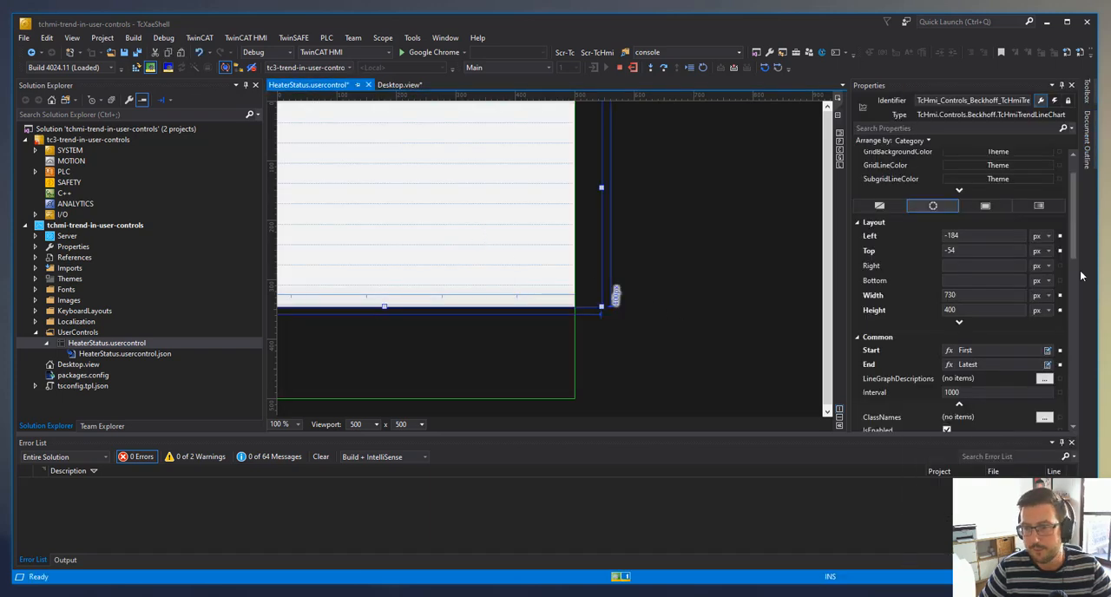
# - Set the chart's left, top and right offsets to 0 px and bottom to 100 px, and clear its width and height
pyautogui.click(964, 235)
pyautogui.write('0')
pyautogui.press('Tab')
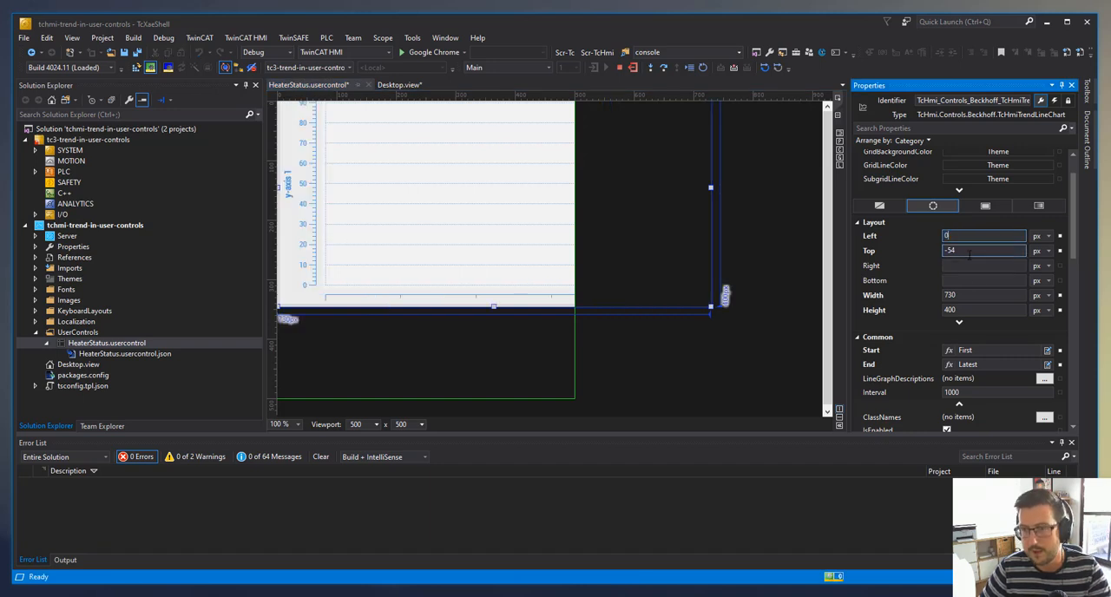
pyautogui.write('0')
pyautogui.press('Tab')
pyautogui.write('0')
pyautogui.press('Tab')
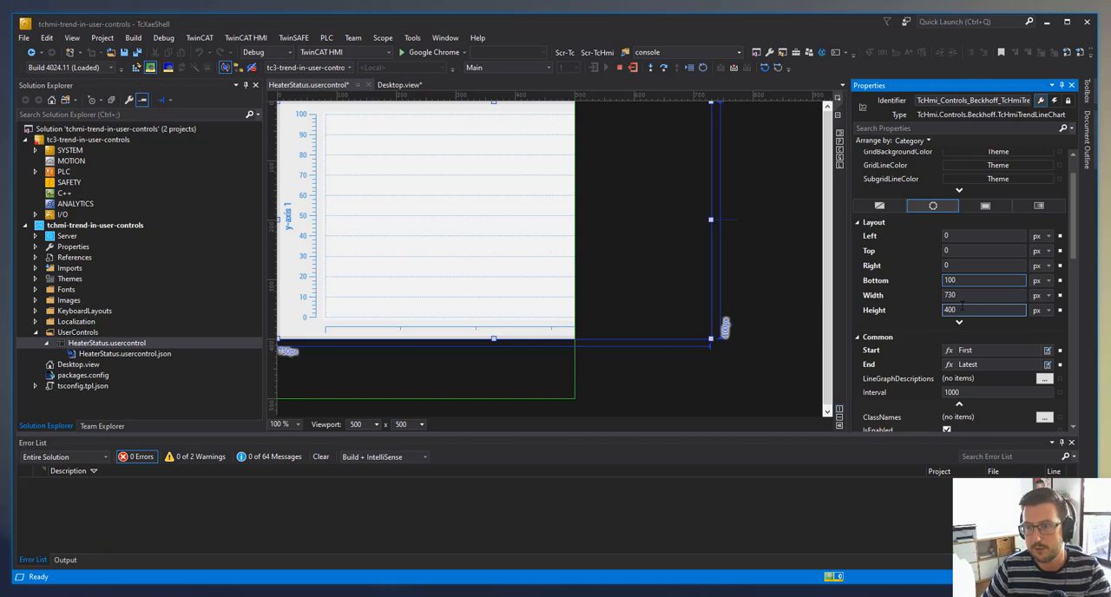
pyautogui.click(961, 296)
pyautogui.press('BackSpace')
pyautogui.click(960, 310)
pyautogui.press('BackSpace')
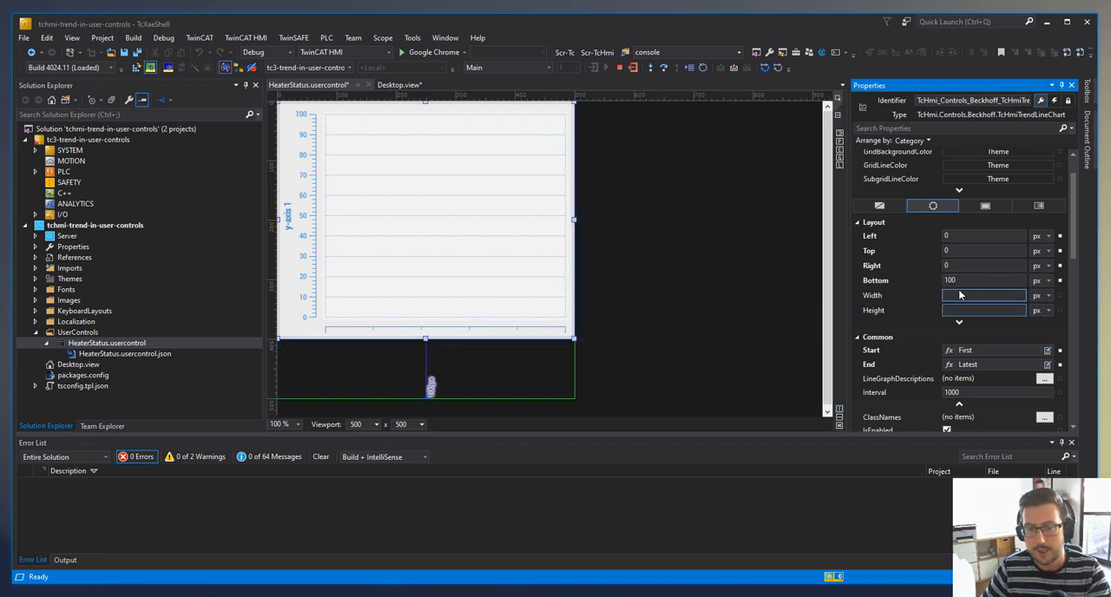
pyautogui.click(678, 323)
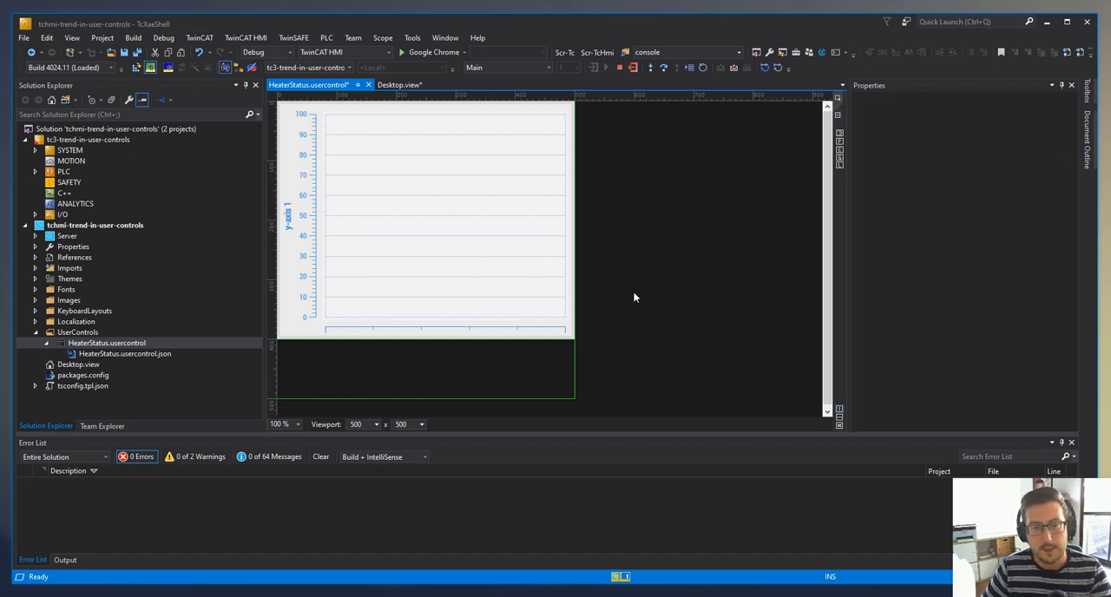
# - Place a Button in the empty strip below the trend chart, about 115 px from the left and 428 px from the top
pyautogui.click(1087, 94)
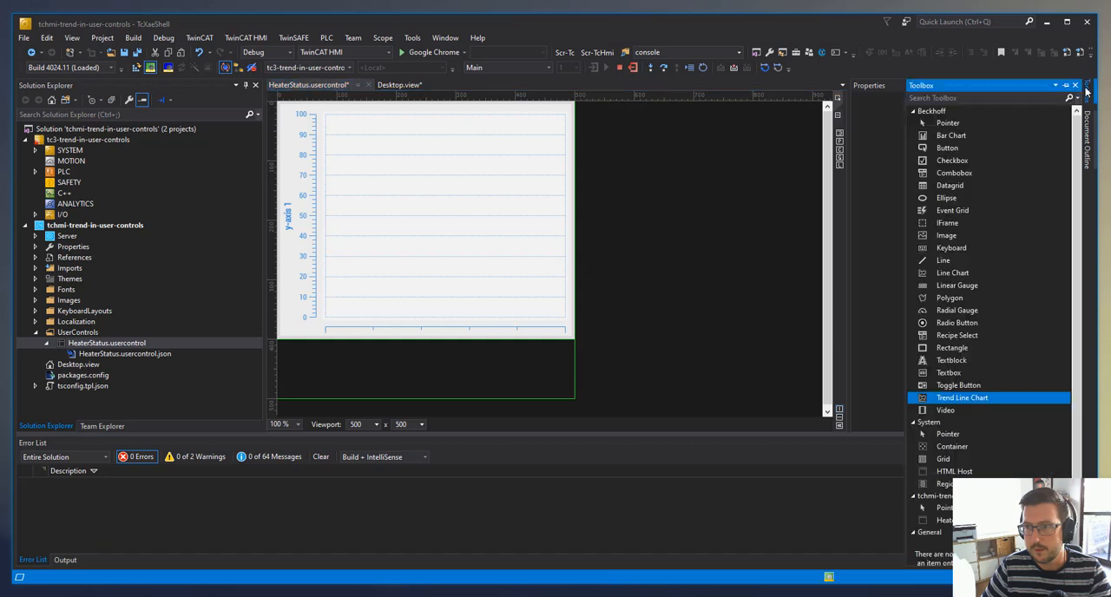
pyautogui.click(965, 148)
pyautogui.moveTo(947, 153); pyautogui.dragTo(430, 374)
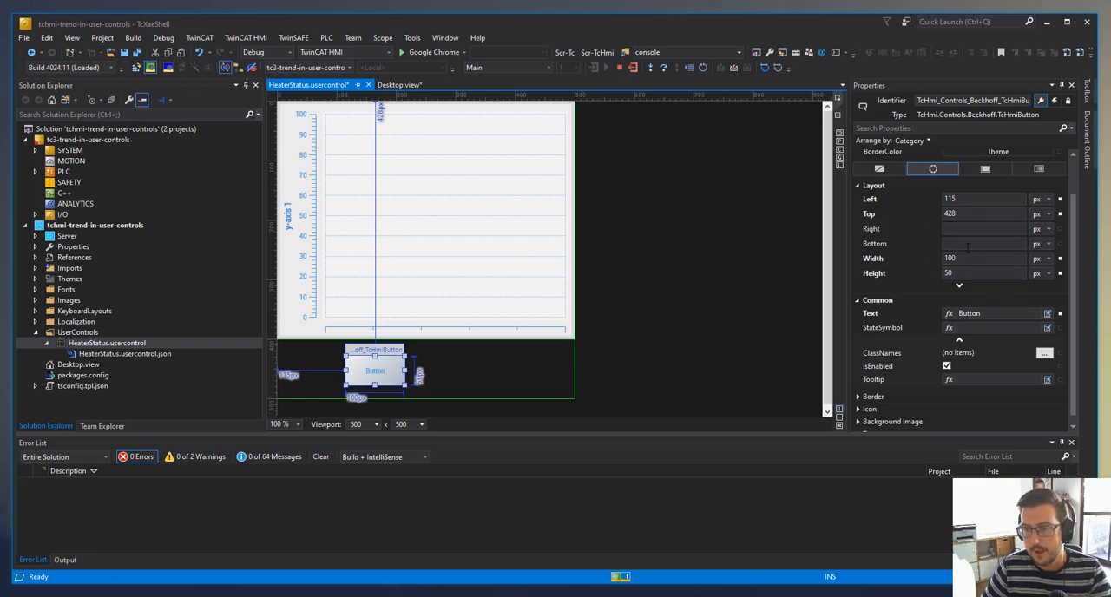
pyautogui.click(963, 216)
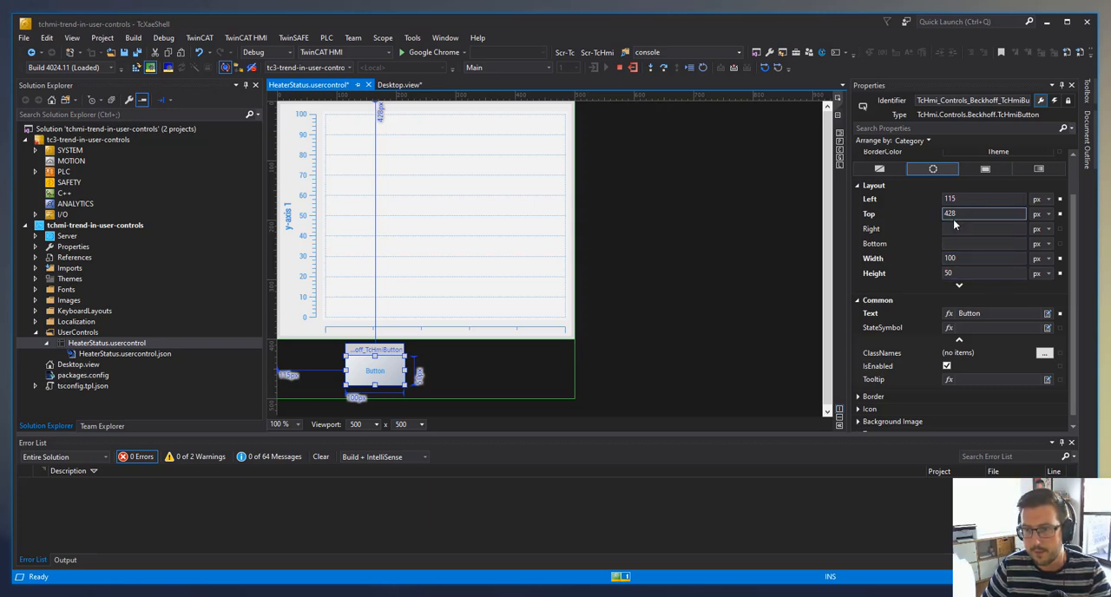
pyautogui.click(960, 273)
# - Set the trend line chart's bottom offset to 50 px
pyautogui.click(508, 289)
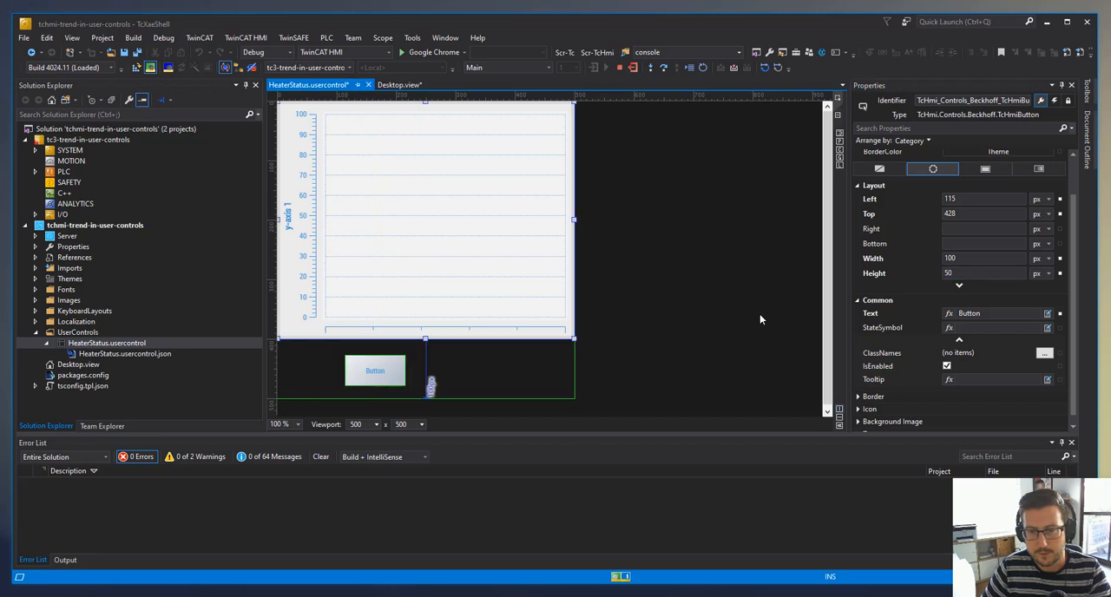
pyautogui.click(964, 279)
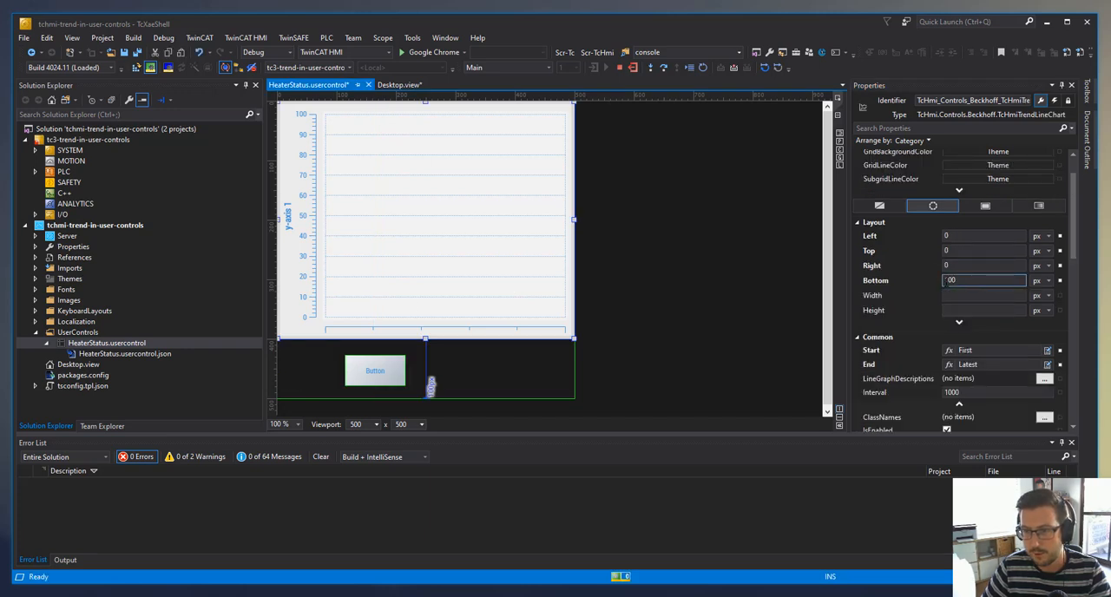
pyautogui.click(966, 280)
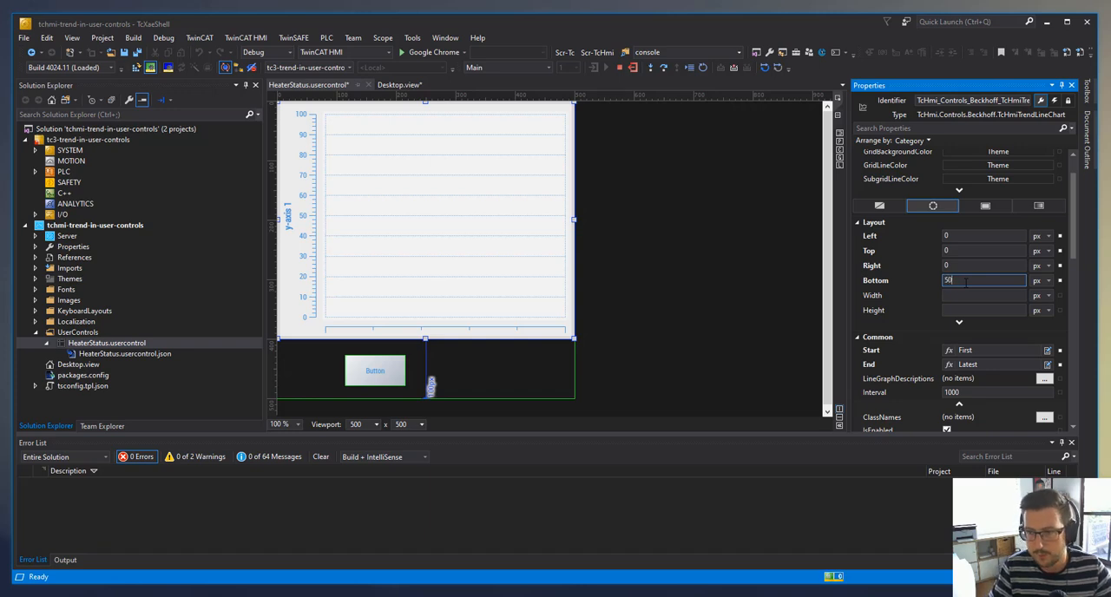
pyautogui.press('Return')
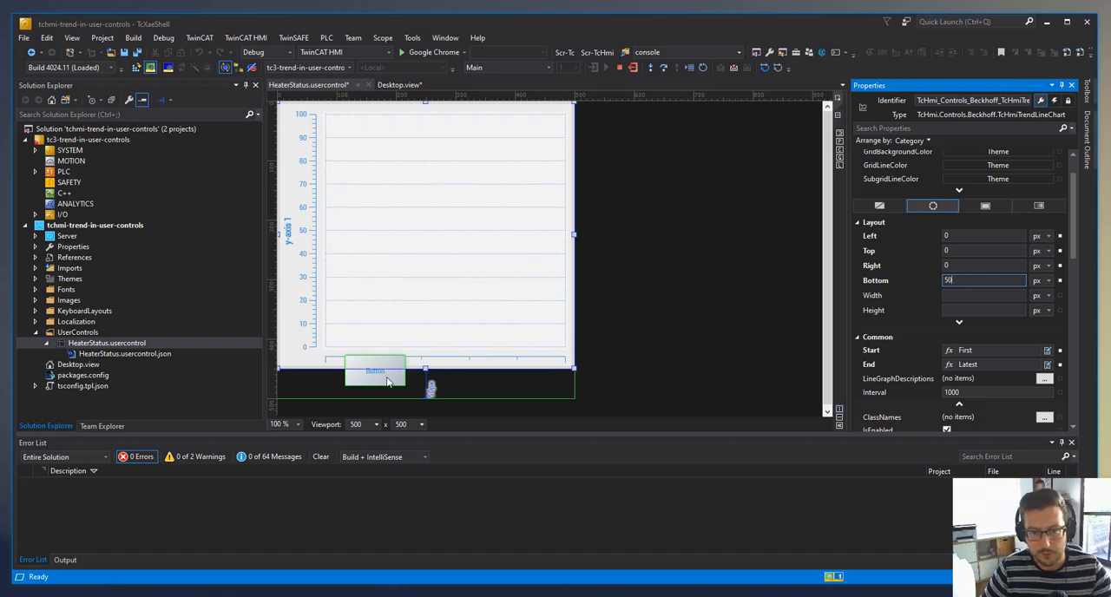
# - Set the button's bottom and right offsets to 0 px and clear its top offset
pyautogui.click(375, 373)
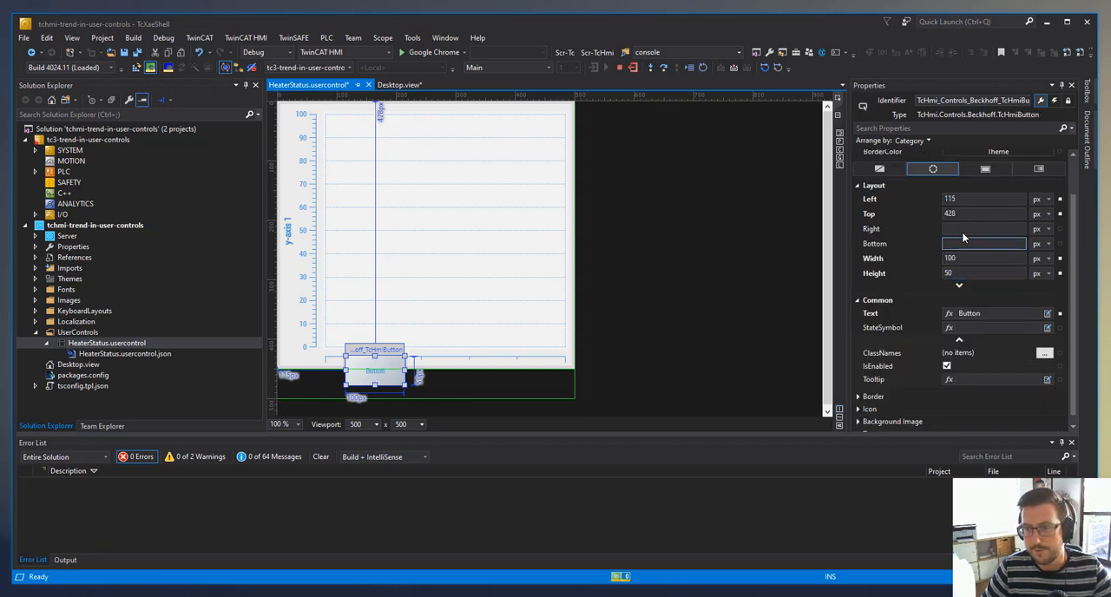
pyautogui.click(956, 230)
pyautogui.click(953, 243)
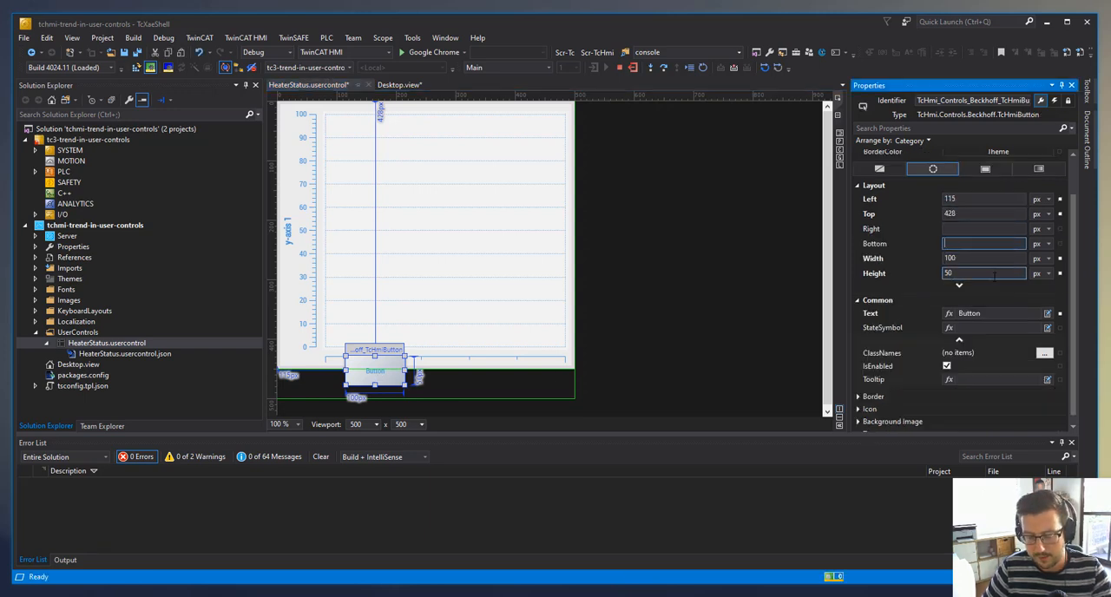
pyautogui.write('0')
pyautogui.click(962, 230)
pyautogui.write('0')
pyautogui.click(965, 215)
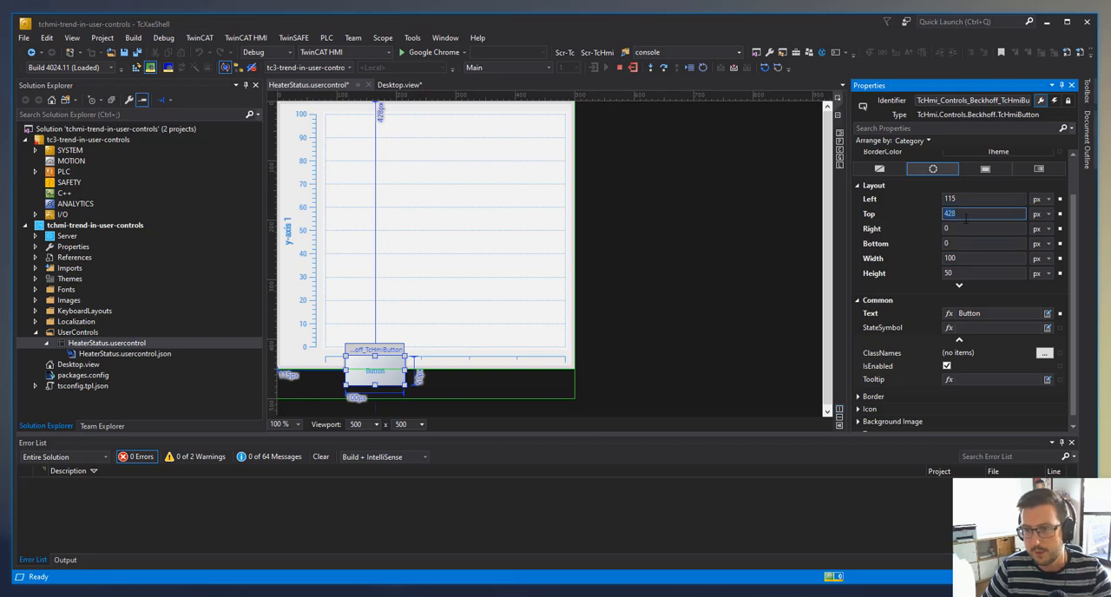
pyautogui.press('BackSpace')
# - Set the button's left offset to 0 px and clear its width so it spans the user control
pyautogui.click(965, 200)
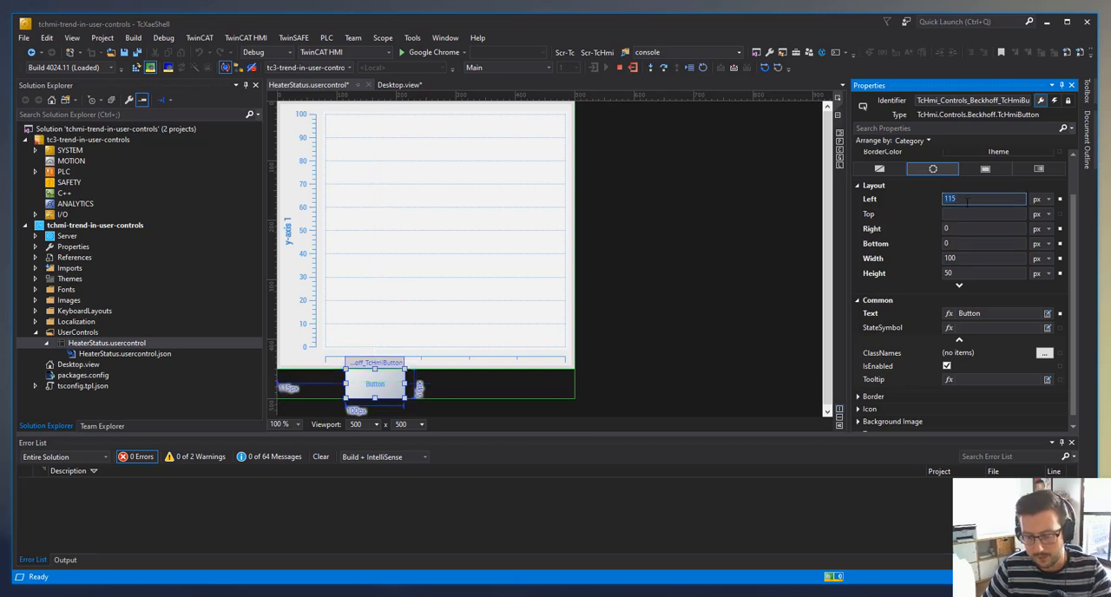
pyautogui.write('0')
pyautogui.click(967, 259)
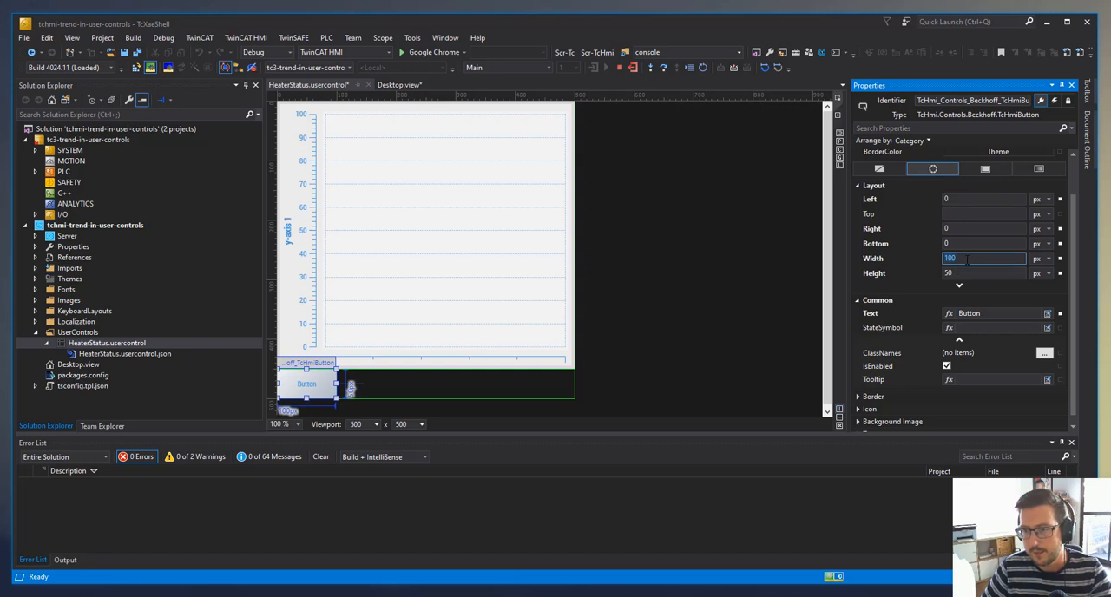
pyautogui.press('BackSpace')
pyautogui.click(519, 316)
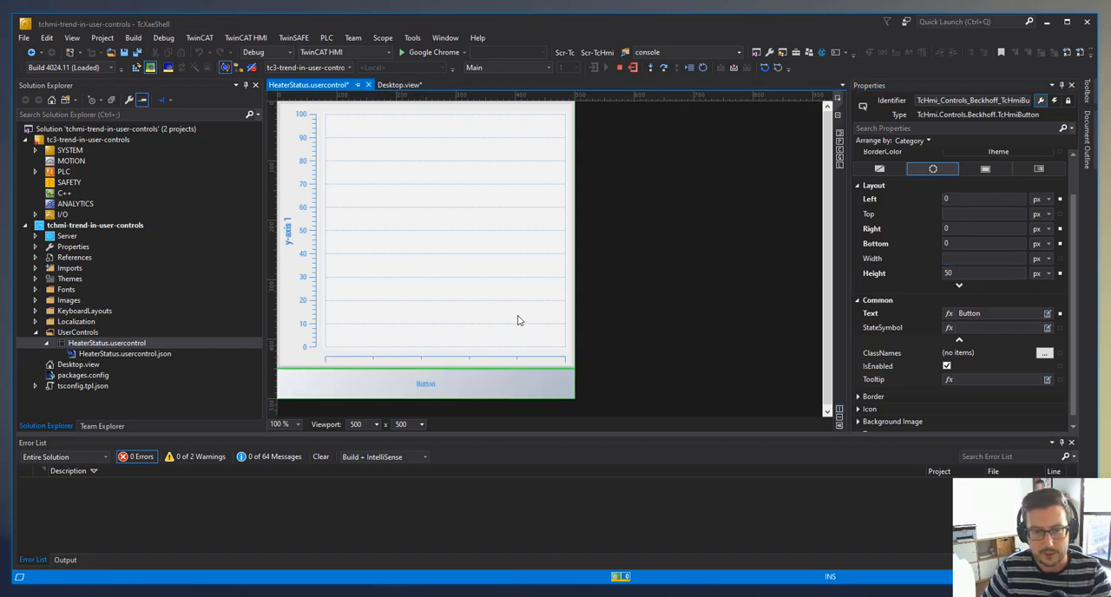
pyautogui.click(441, 377)
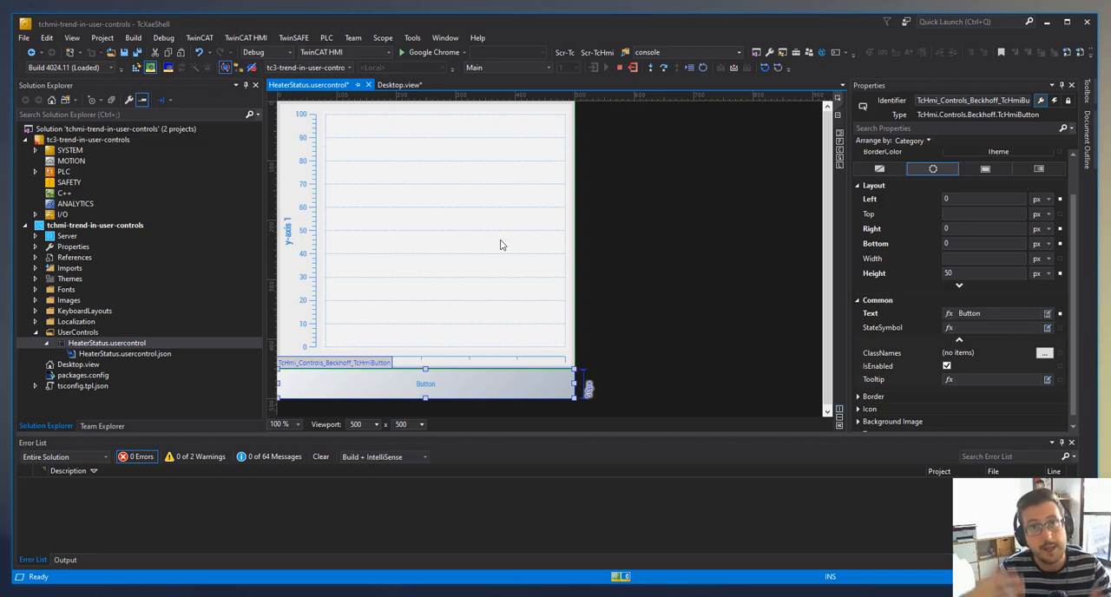
pyautogui.click(601, 240)
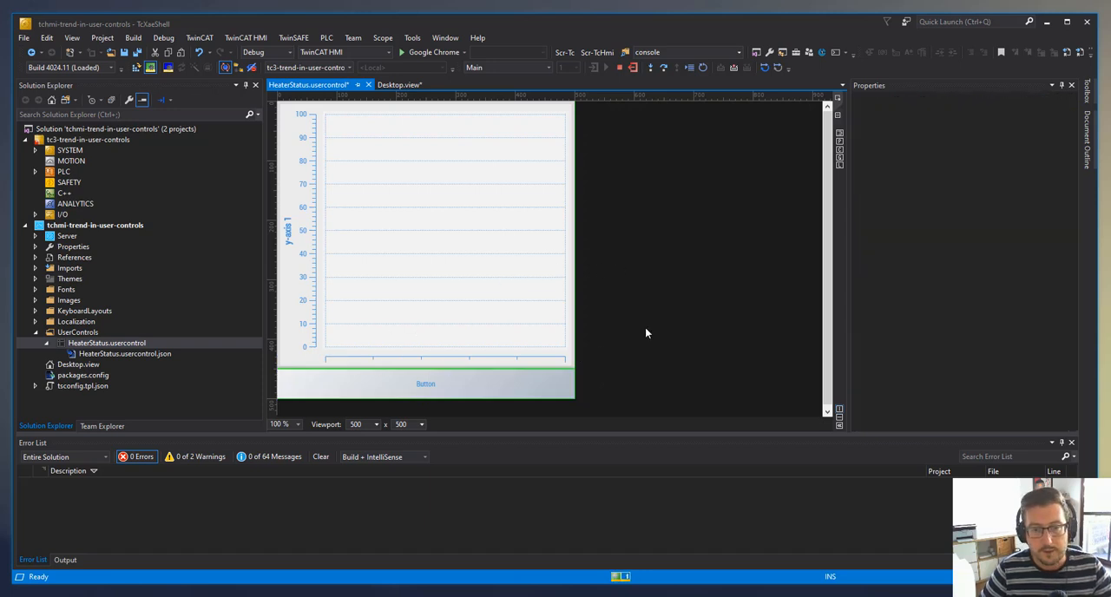
# - Open the HeaterStatus user control's parameter definitions and add a parameter named TrendLineDesc
pyautogui.doubleClick(144, 355)
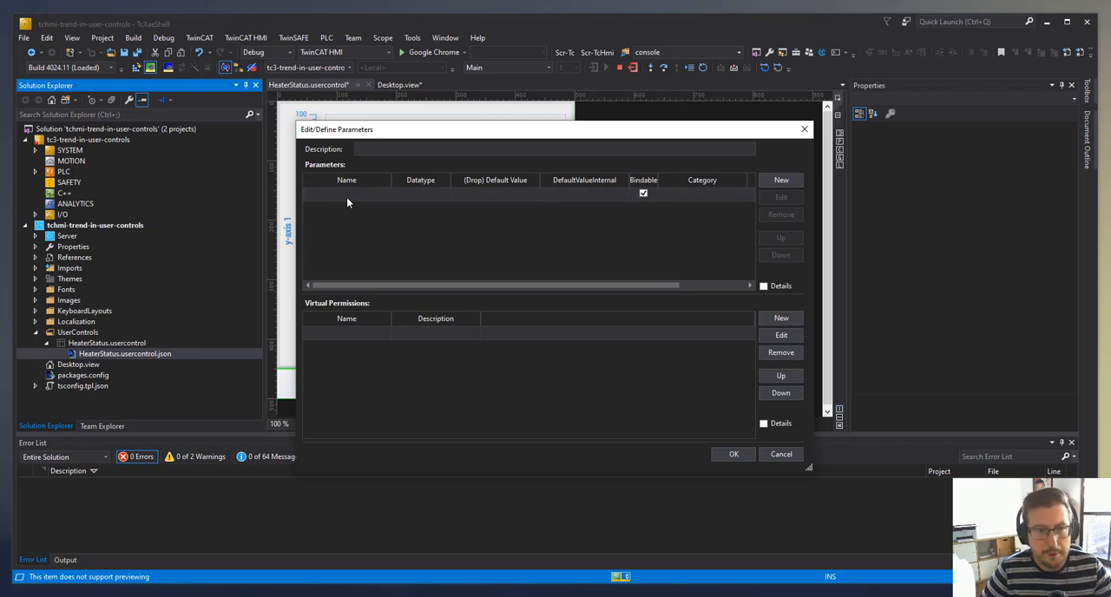
pyautogui.click(369, 197)
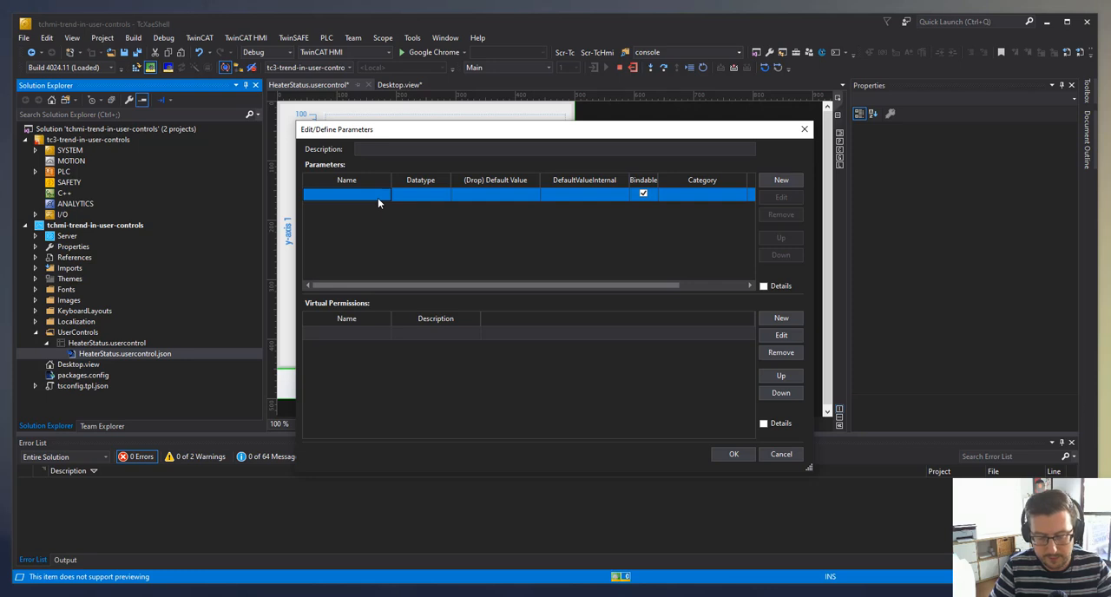
pyautogui.write('Tre')
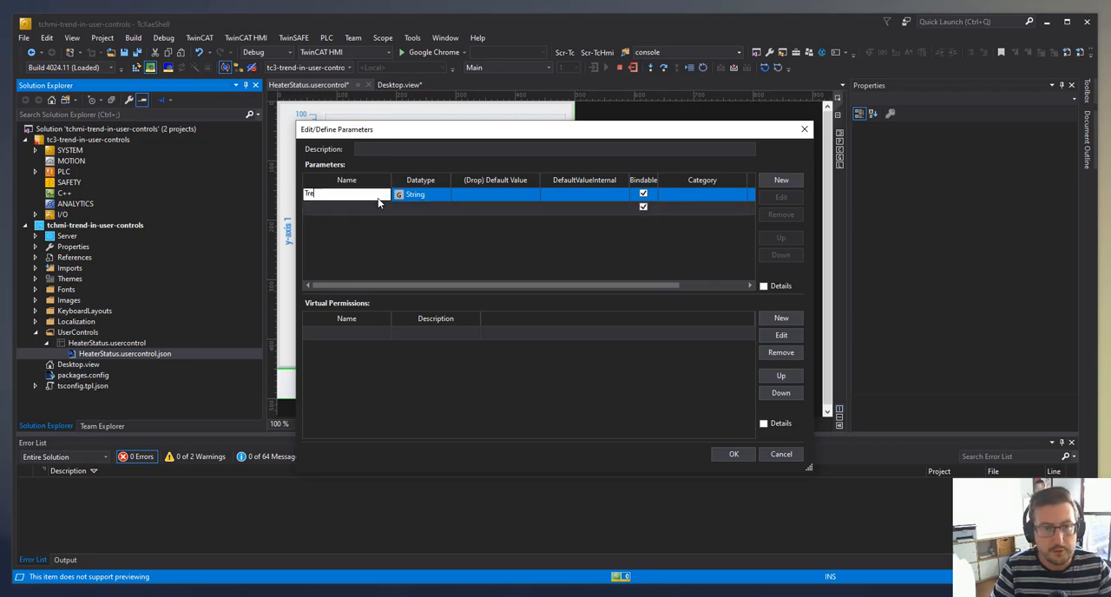
pyautogui.write('ndLineDesc')
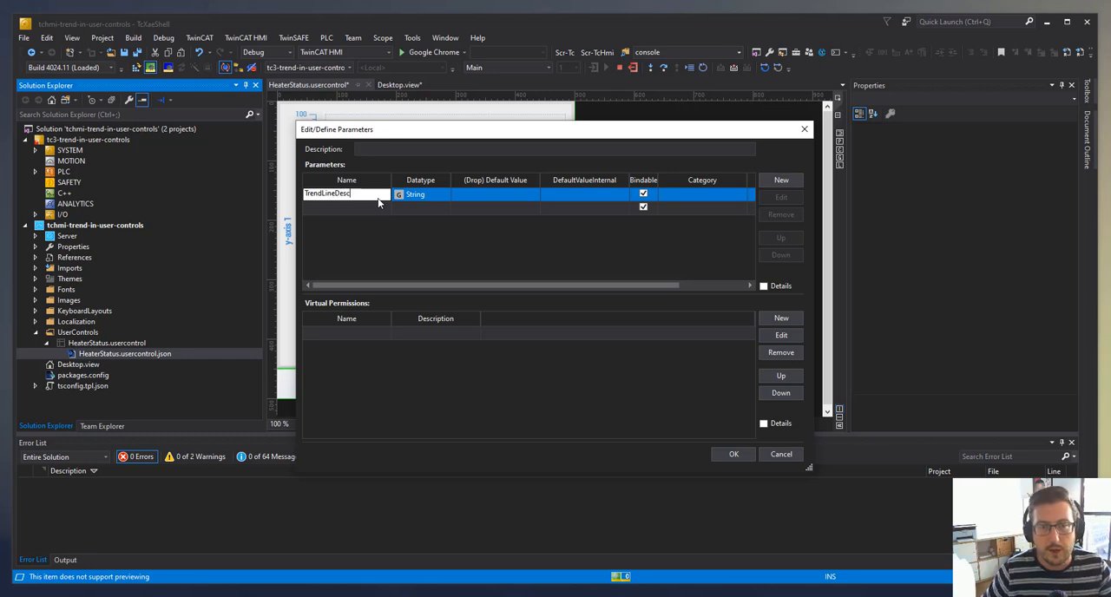
pyautogui.press('Return')
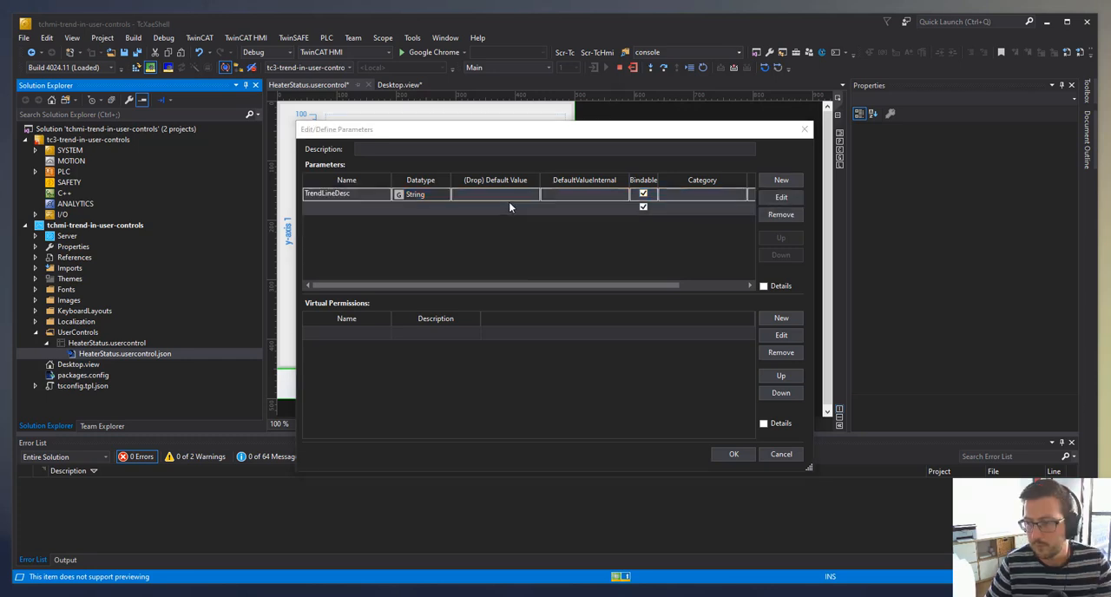
# - Set the TrendLineDesc parameter's datatype to TrendLineChartLineGraphDescriptionDefinitionList
pyautogui.click(421, 195)
pyautogui.click(421, 195)
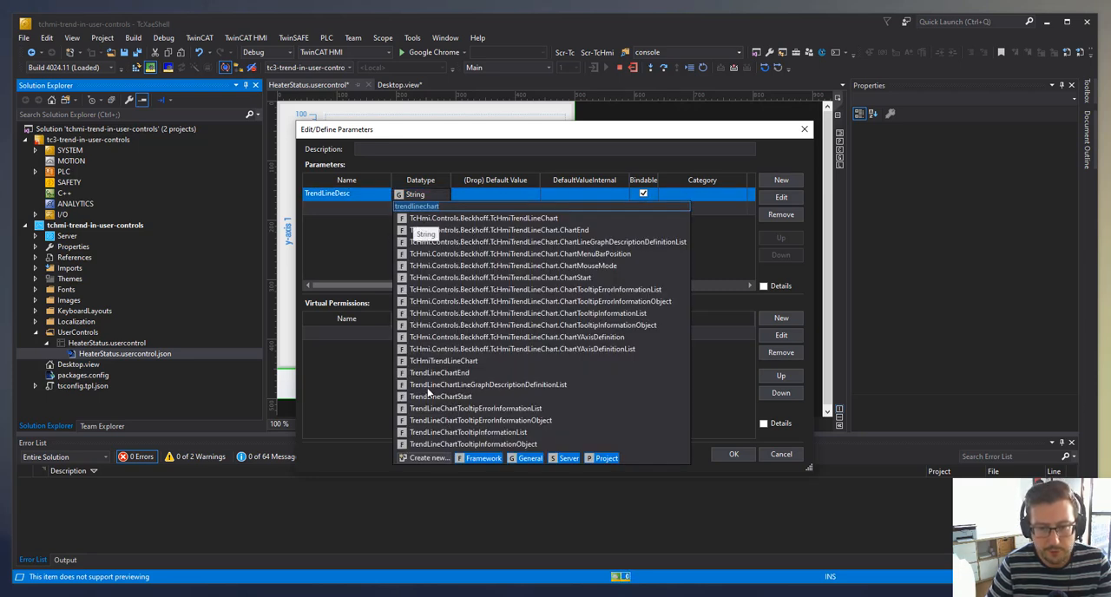
pyautogui.click(451, 385)
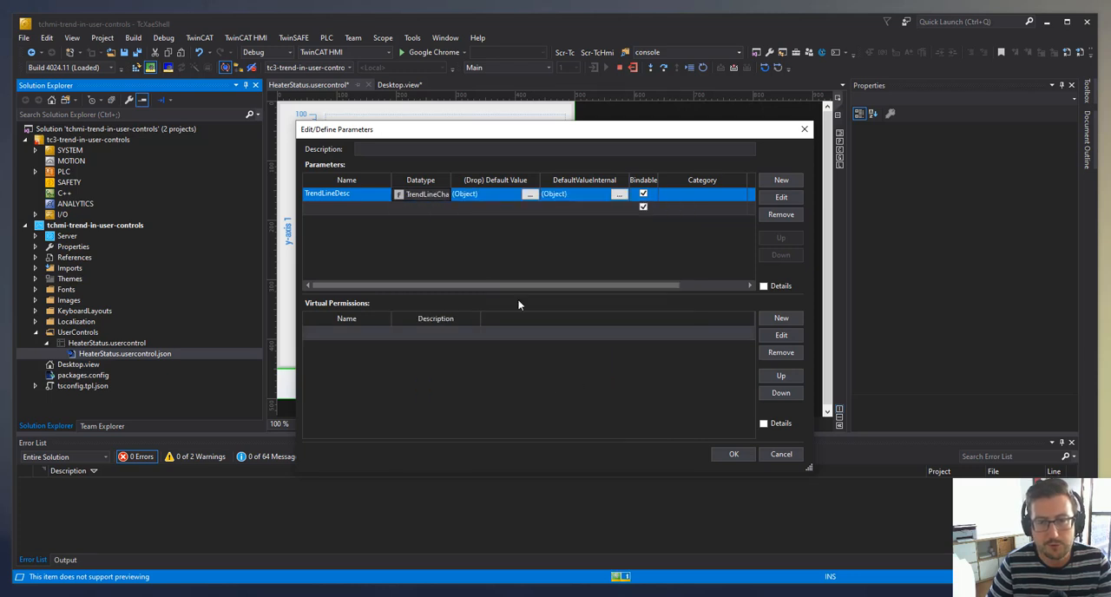
pyautogui.click(432, 191)
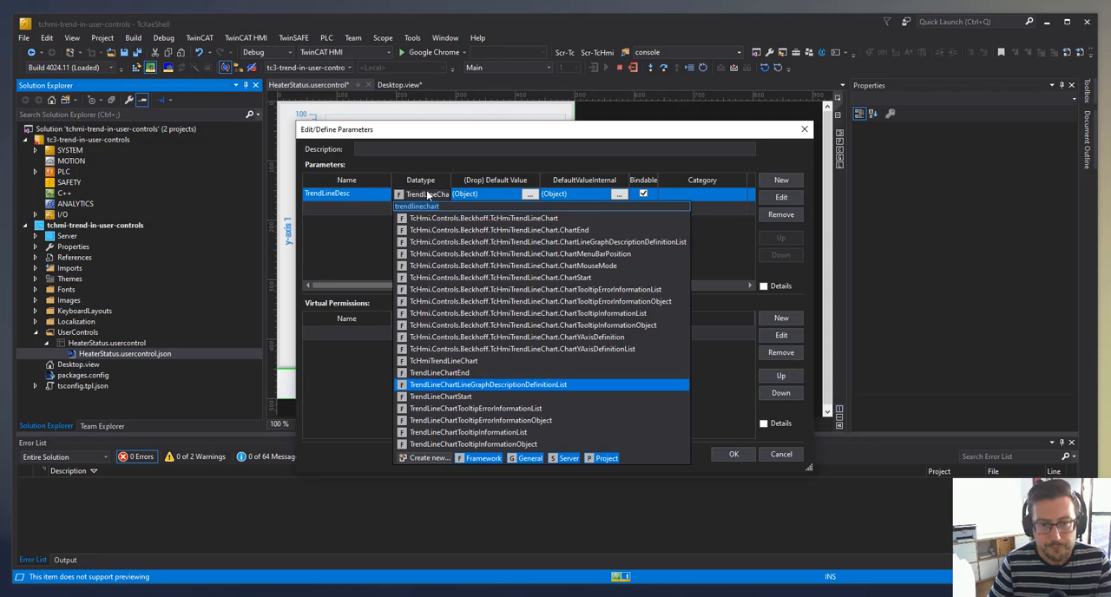
pyautogui.click(365, 228)
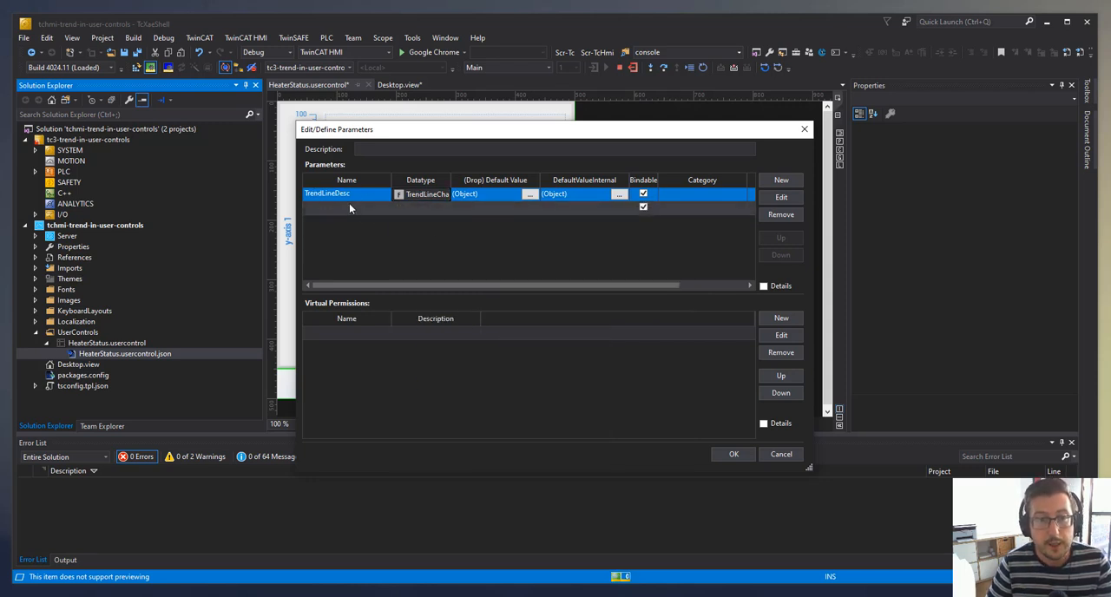
# - Add a second parameter named ButtonLabel with the String datatype and accept the parameter definitions
pyautogui.click(352, 207)
pyautogui.click(369, 209)
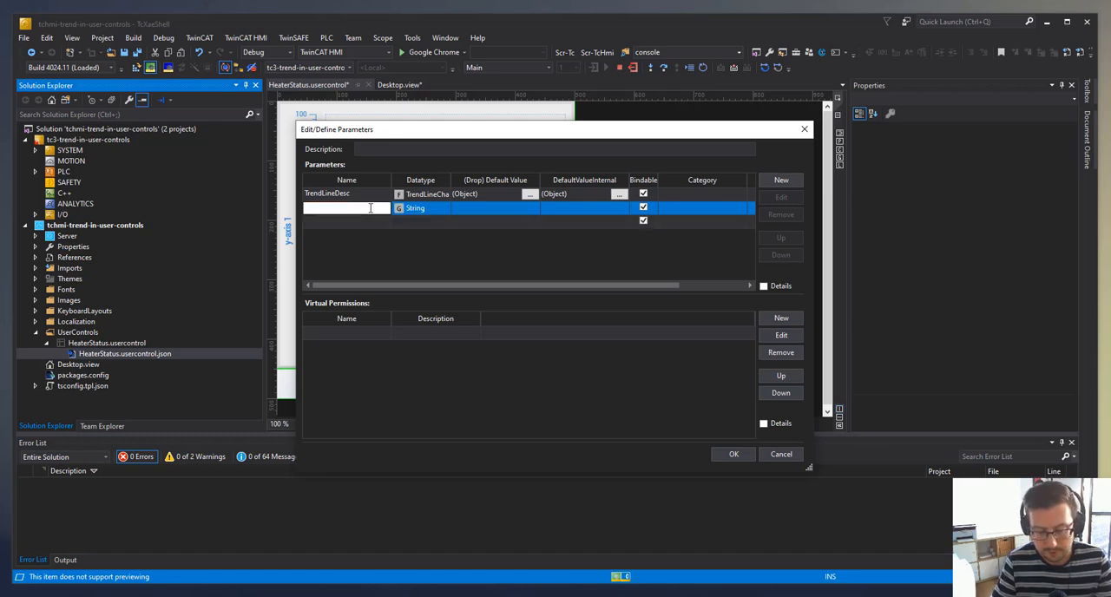
pyautogui.write('Button')
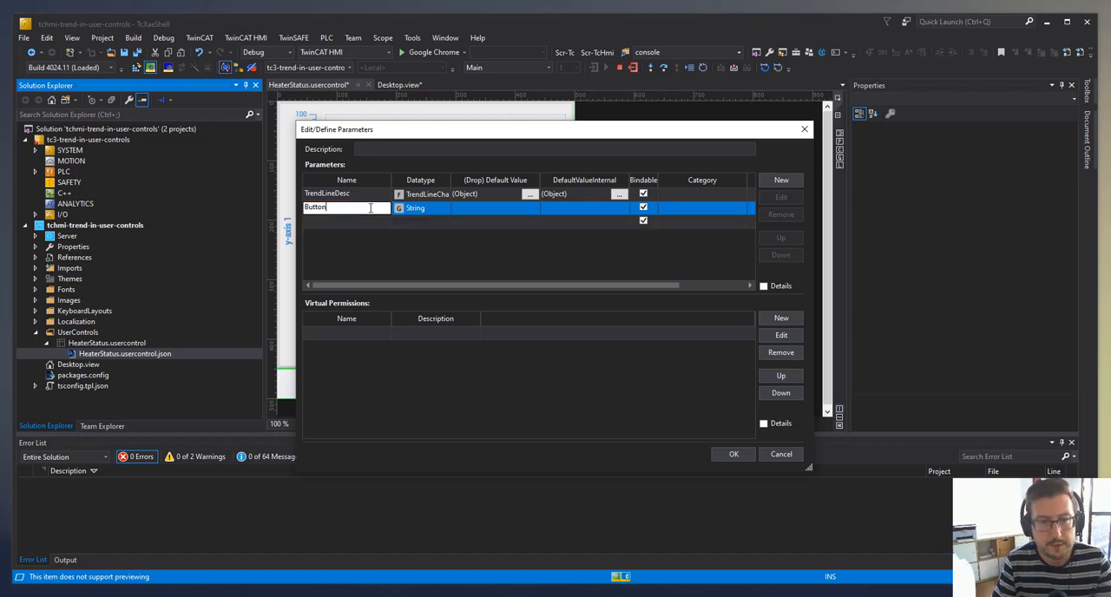
pyautogui.write('L')
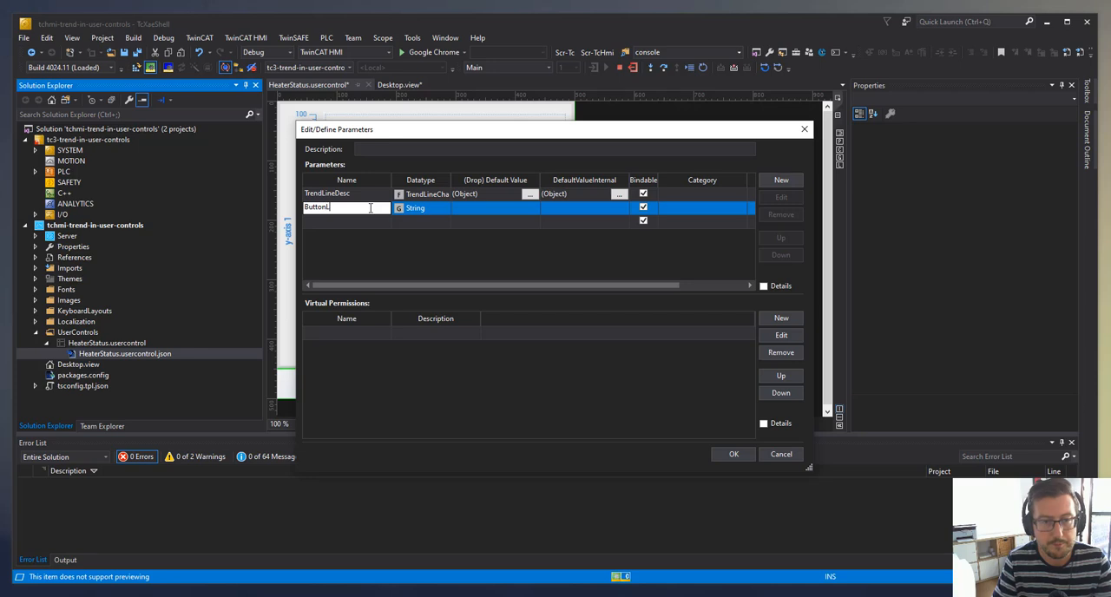
pyautogui.write('abel')
pyautogui.press('Return')
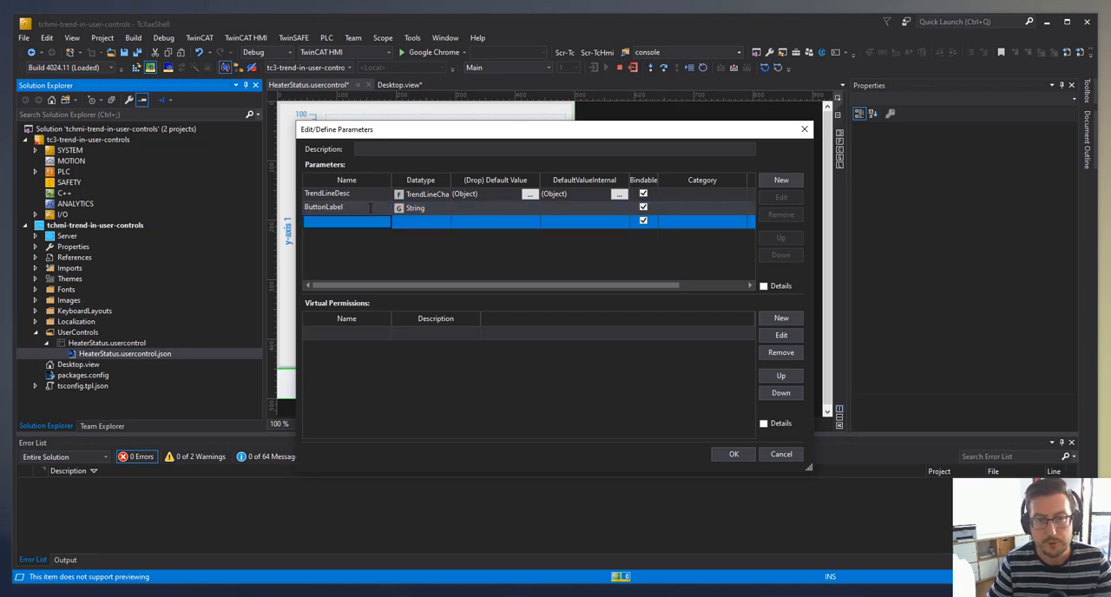
pyautogui.click(733, 454)
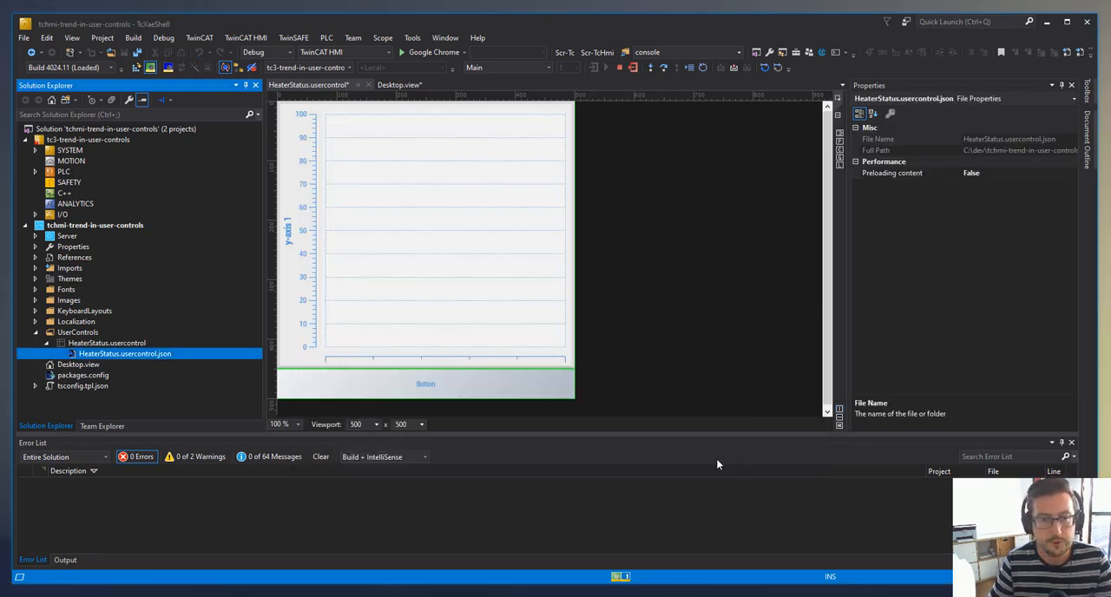
# - Bind the button's Text property to the user control's ButtonLabel parameter
pyautogui.click(439, 382)
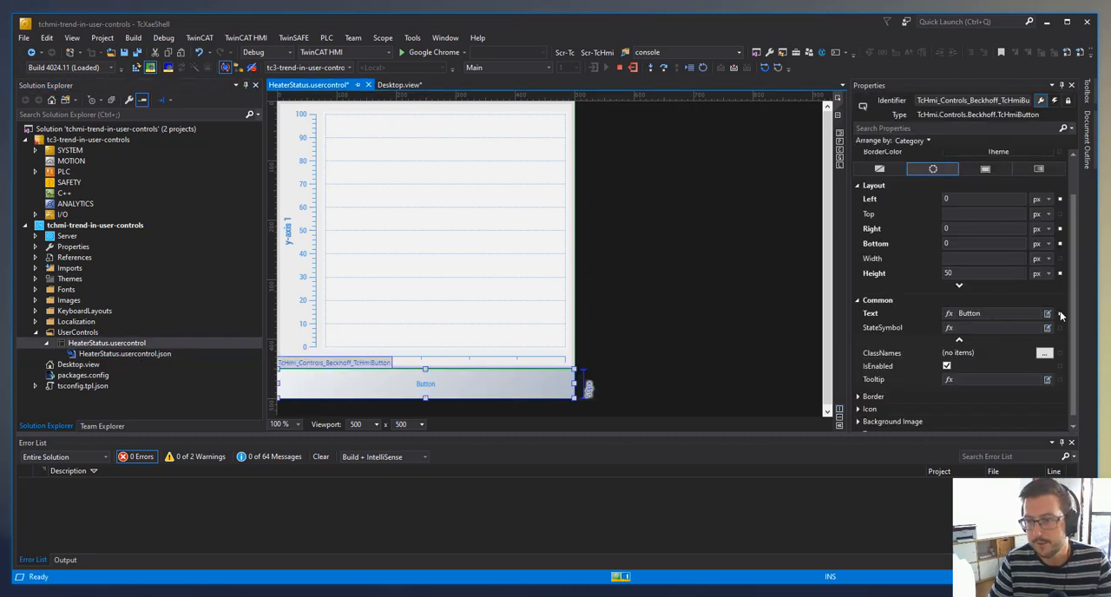
pyautogui.click(1060, 313)
pyautogui.click(1085, 335)
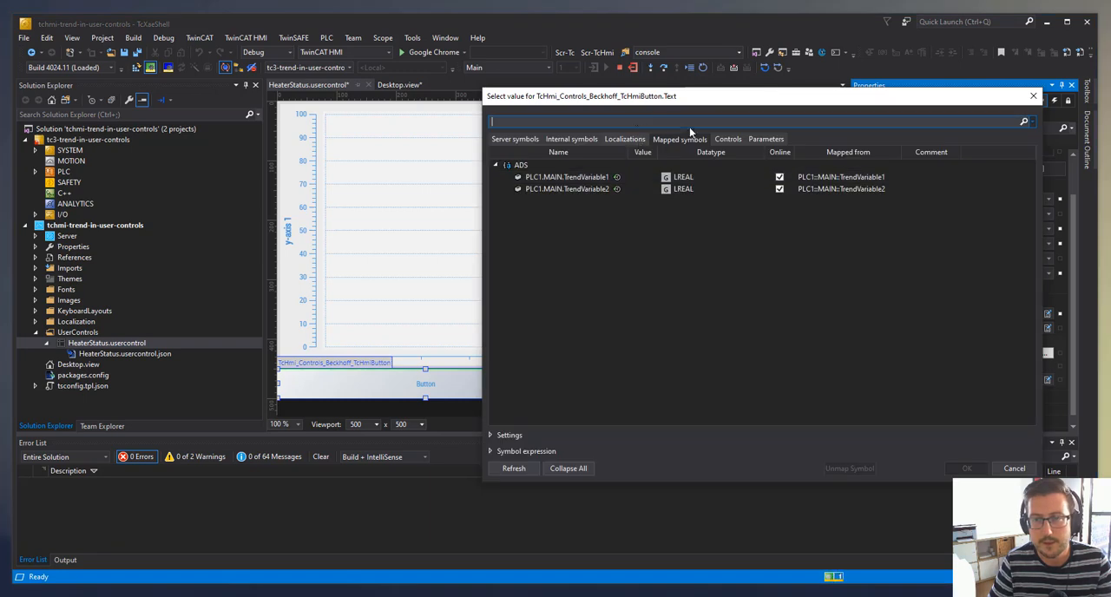
pyautogui.click(768, 140)
pyautogui.doubleClick(572, 177)
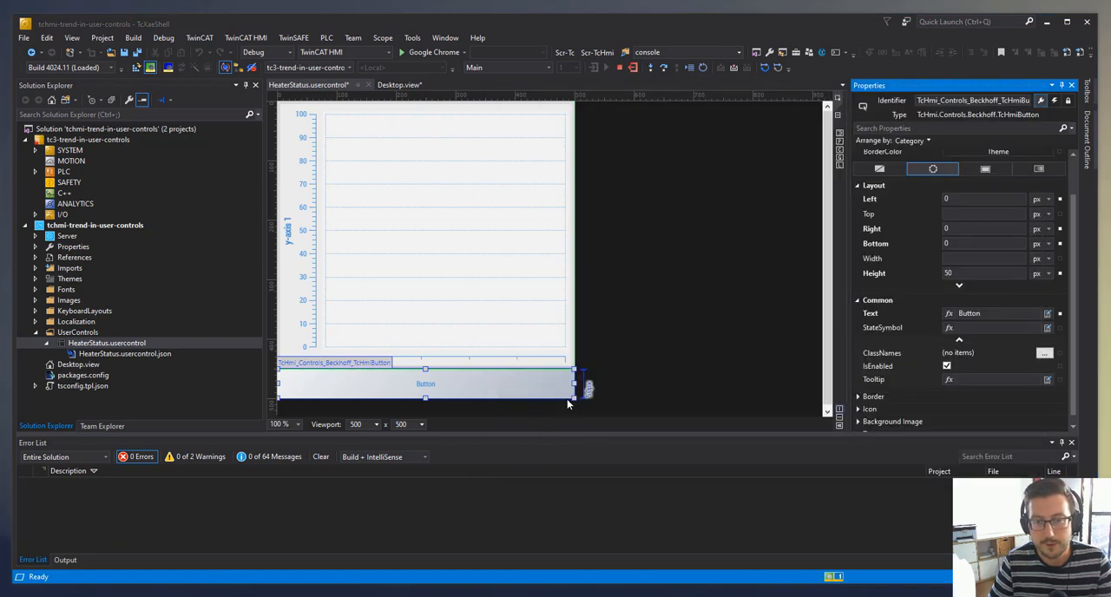
# - Bind the trend line chart's LineGraphDescriptions property to the TrendLineDesc parameter and save all files
pyautogui.click(442, 295)
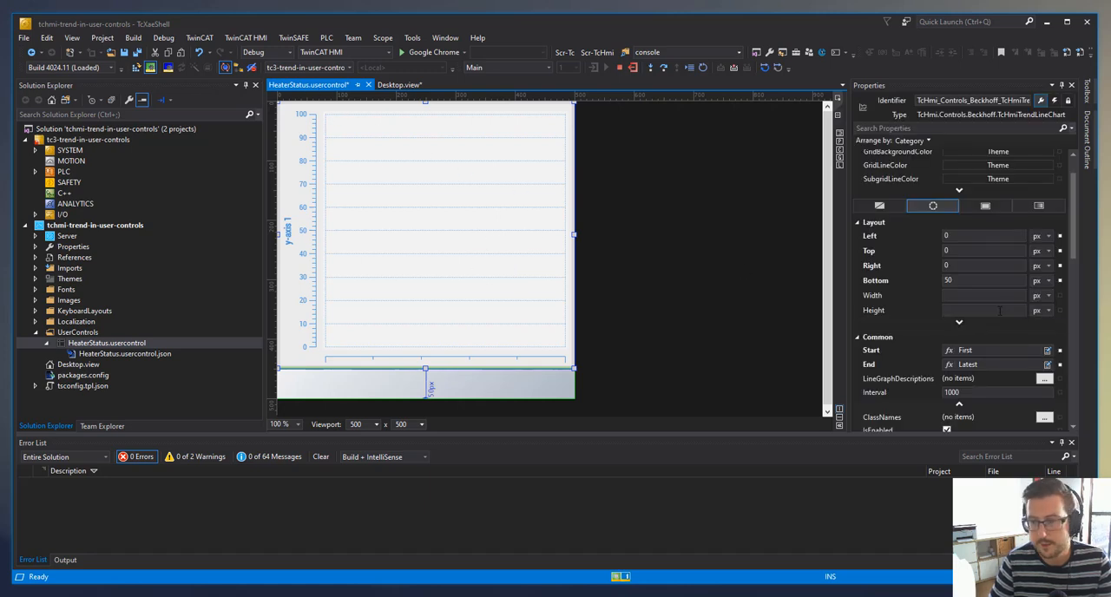
pyautogui.scroll(-2, 1011, 383)
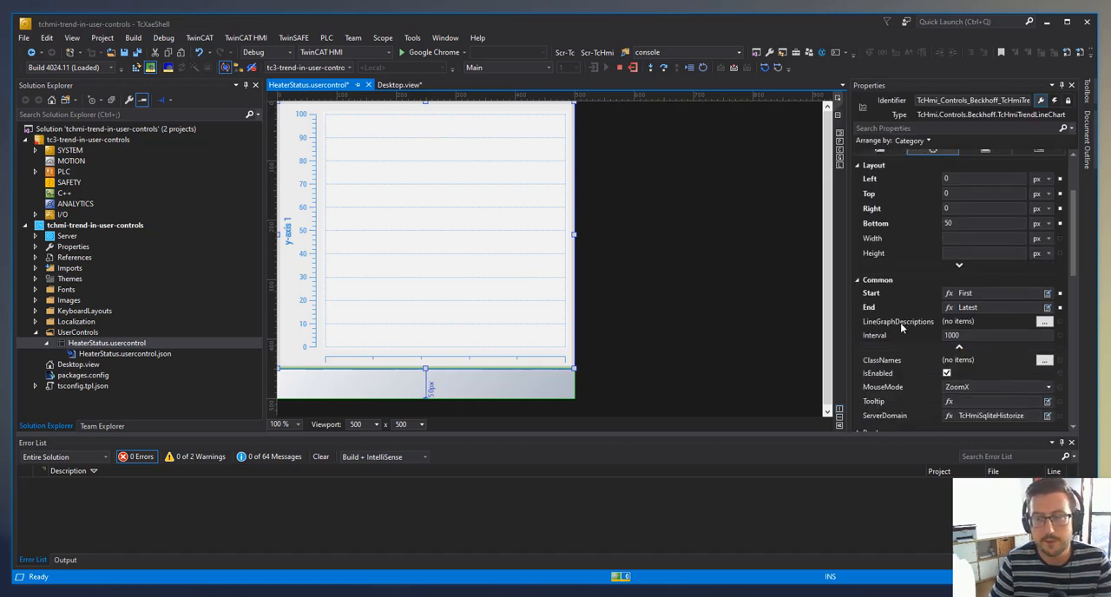
pyautogui.click(1061, 327)
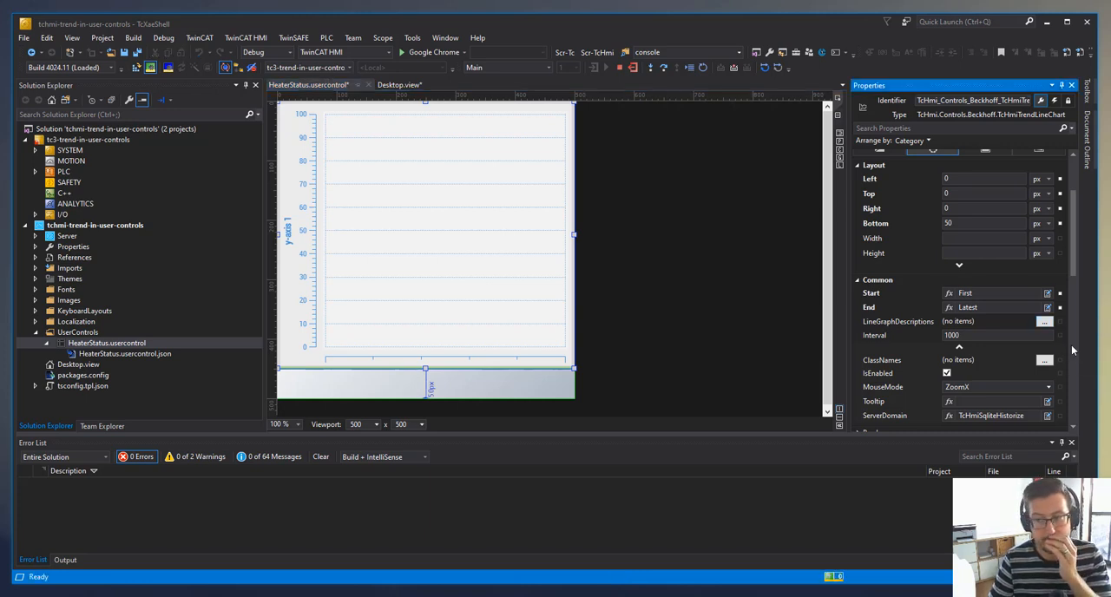
pyautogui.click(1070, 345)
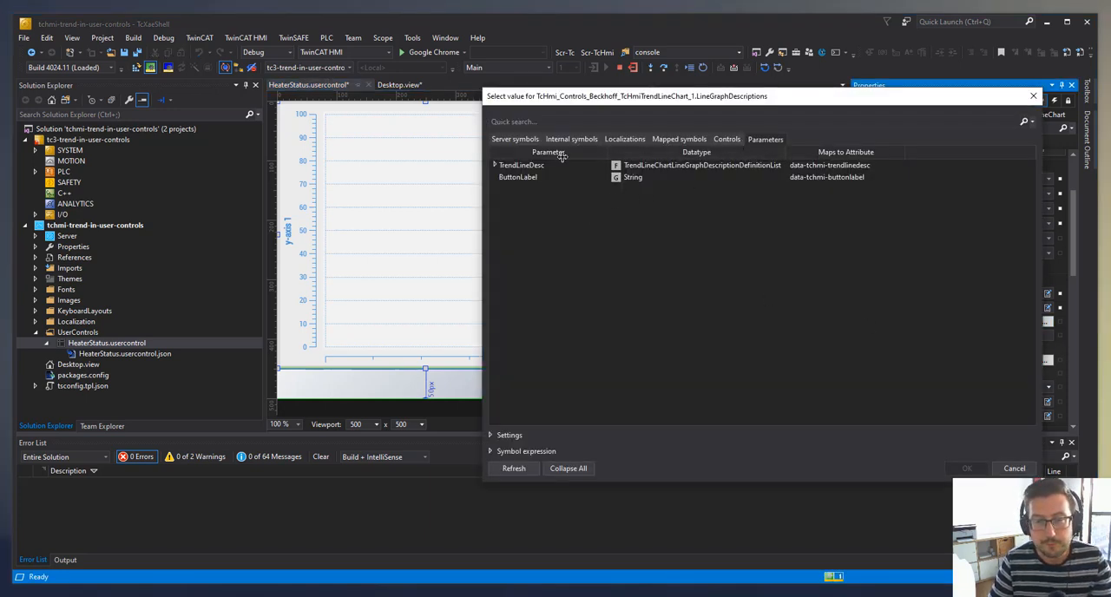
pyautogui.click(498, 166)
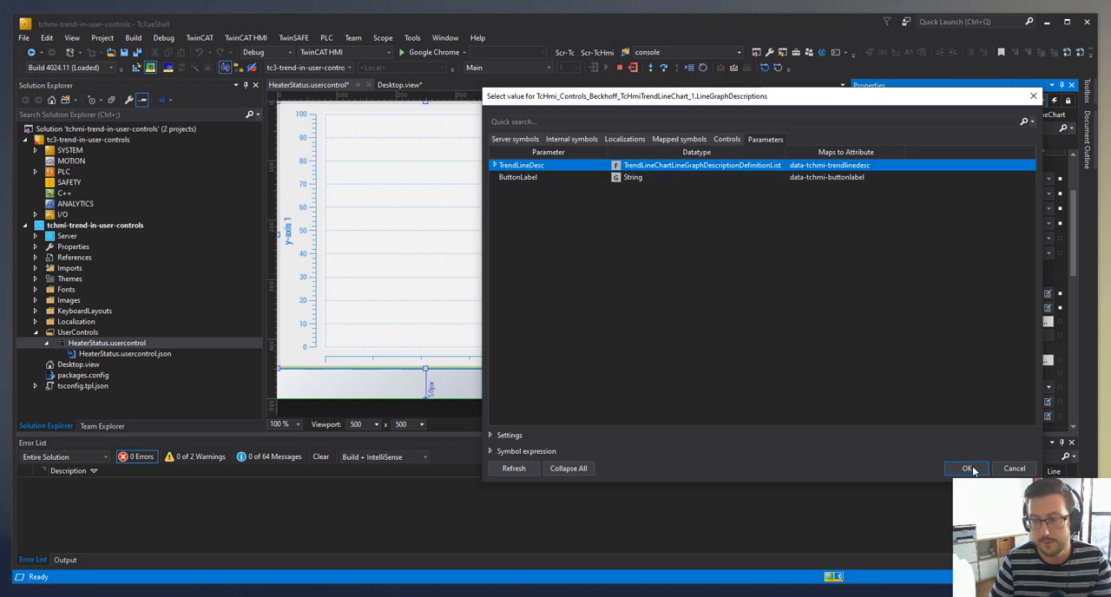
pyautogui.click(965, 469)
pyautogui.click(660, 238)
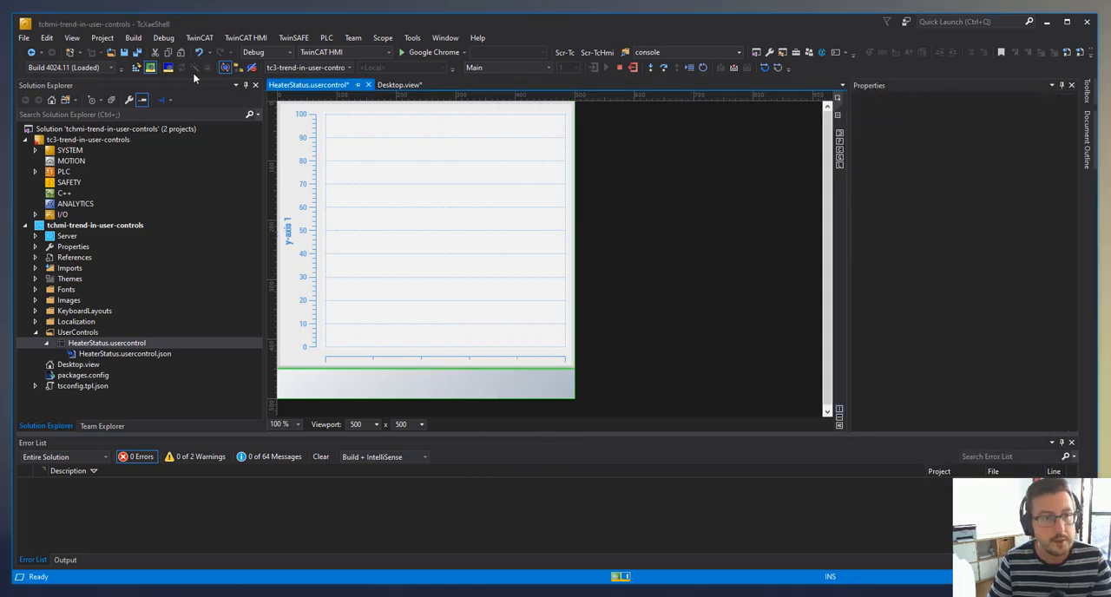
pyautogui.click(136, 53)
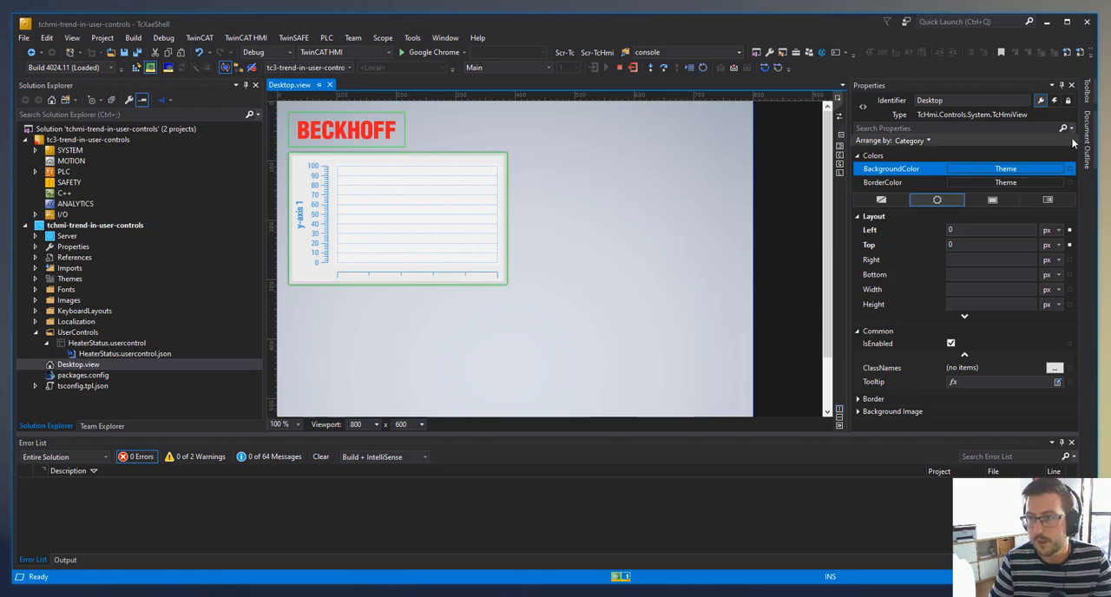
# - Place a HeaterStatus user control beside the trend chart on Desktop.view at about 414, 92 px, sized about 237 by 358 px
pyautogui.click(1088, 91)
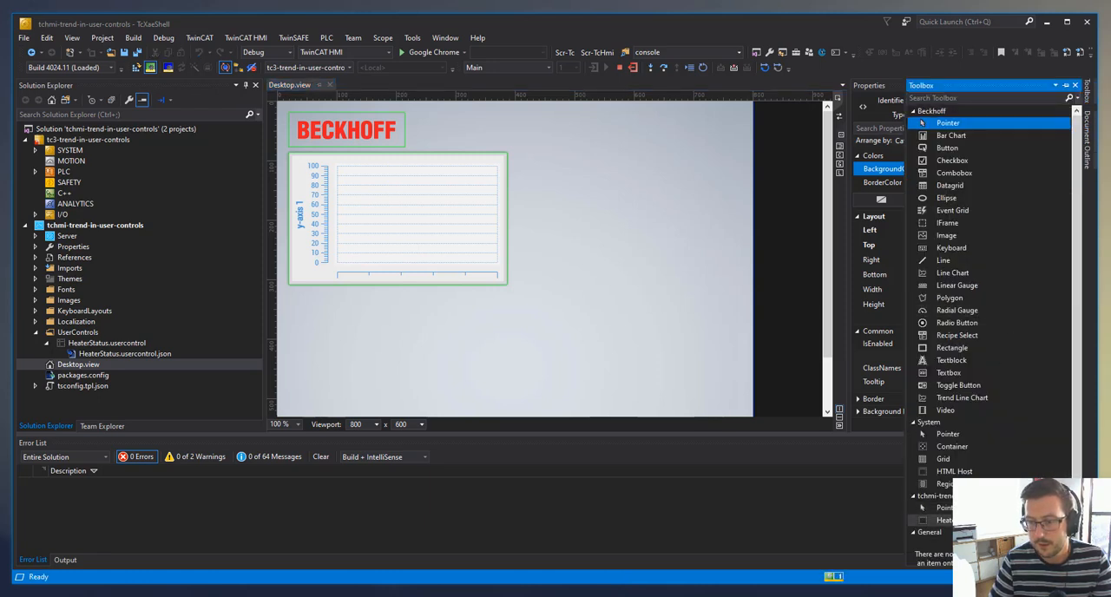
pyautogui.moveTo(945, 520); pyautogui.dragTo(541, 182)
pyautogui.moveTo(581, 214); pyautogui.dragTo(649, 368)
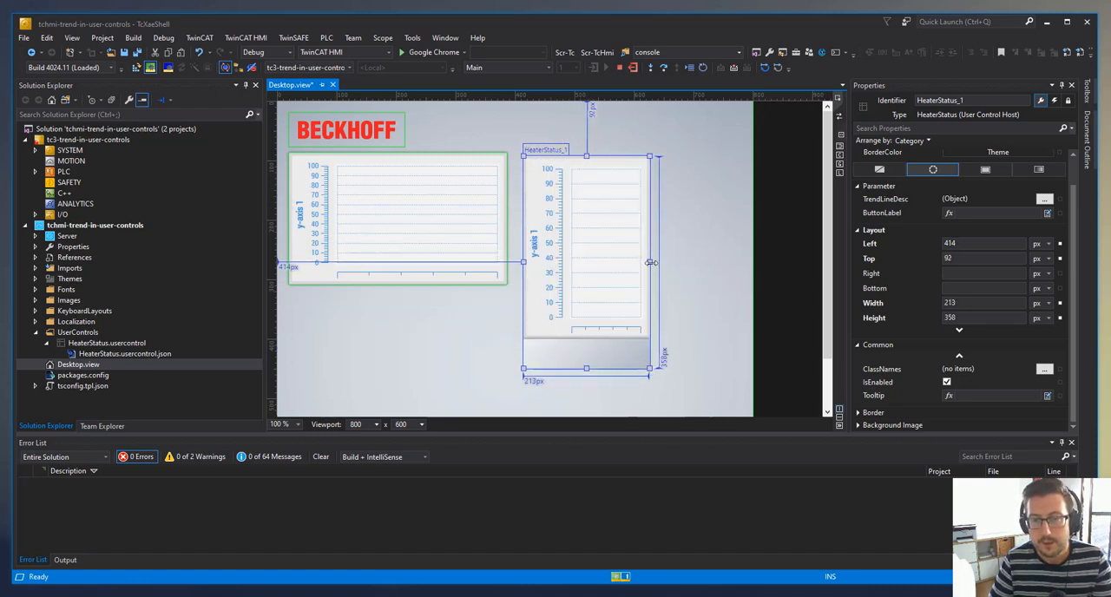
pyautogui.moveTo(650, 261); pyautogui.dragTo(670, 262)
pyautogui.click(698, 276)
pyautogui.click(606, 287)
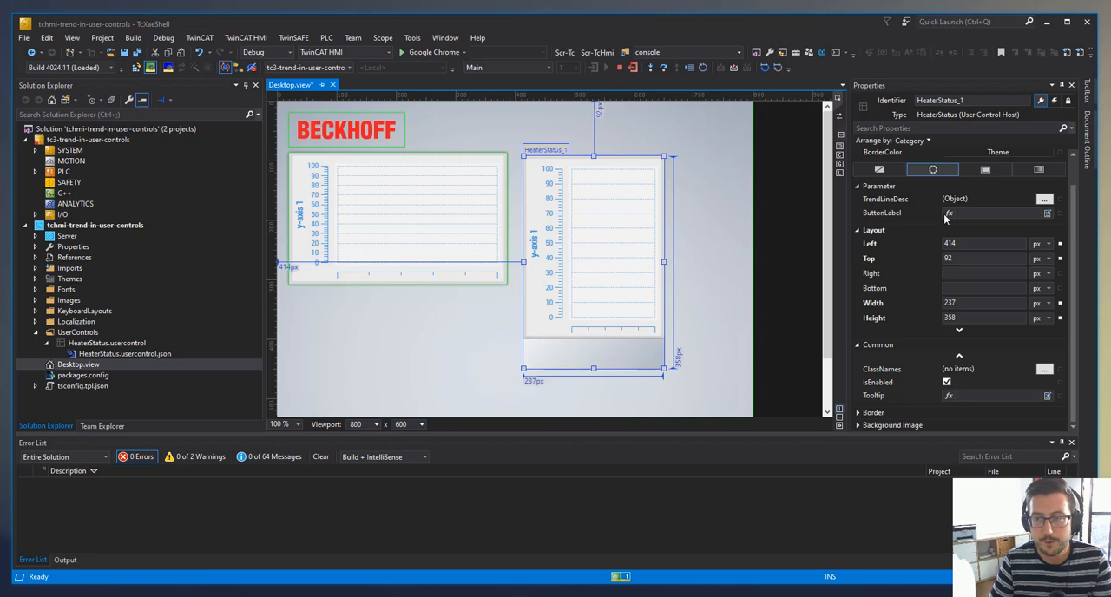
# - Set the placed HeaterStatus control's ButtonLabel parameter to "Front Heater"
pyautogui.click(1028, 230)
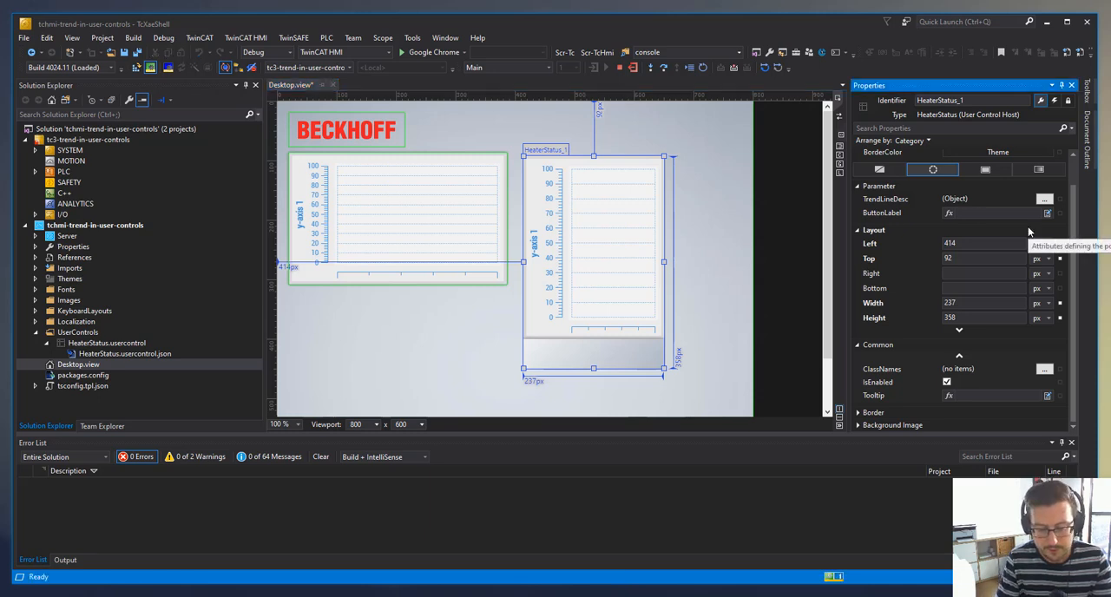
pyautogui.write('Front')
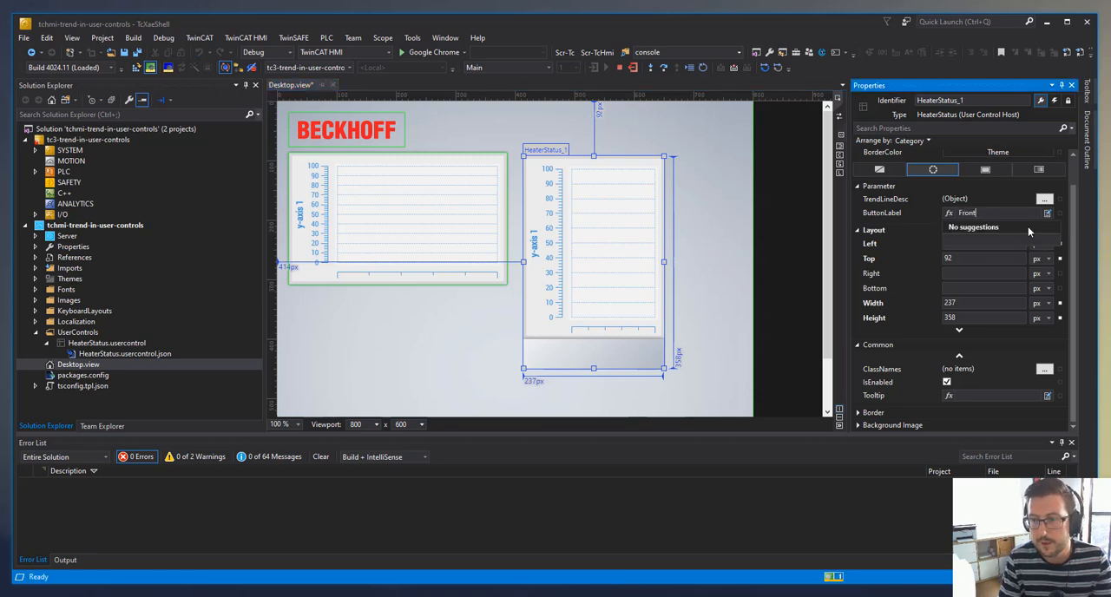
pyautogui.write(' Heater')
pyautogui.press('Return')
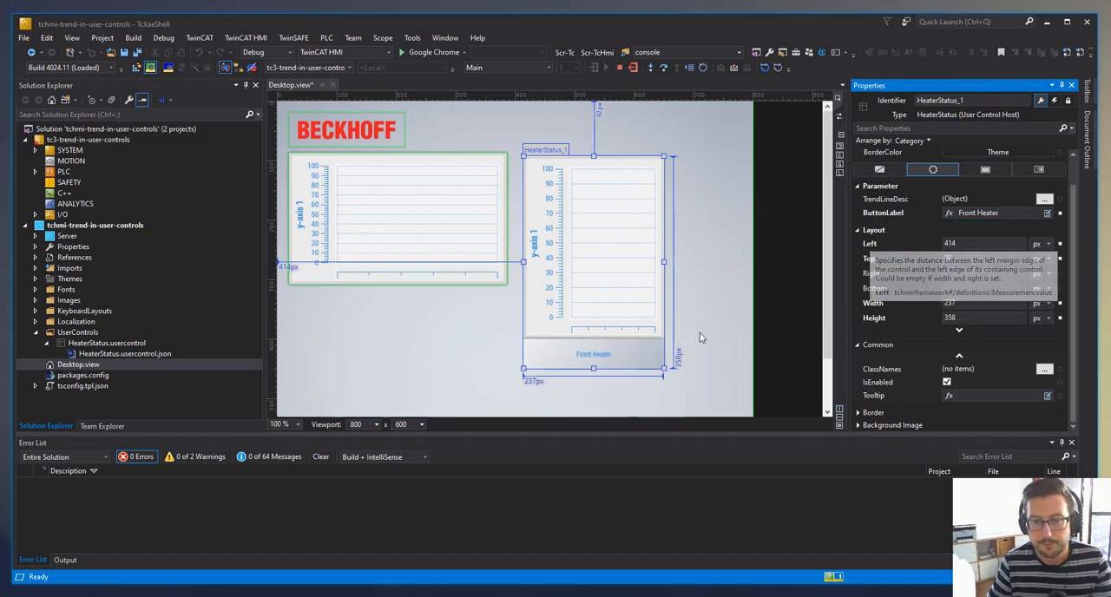
# - Delete the standalone trend line chart below the BECKHOFF logo from Desktop.view
pyautogui.click(426, 214)
pyautogui.rightClick(469, 204)
pyautogui.click(514, 280)
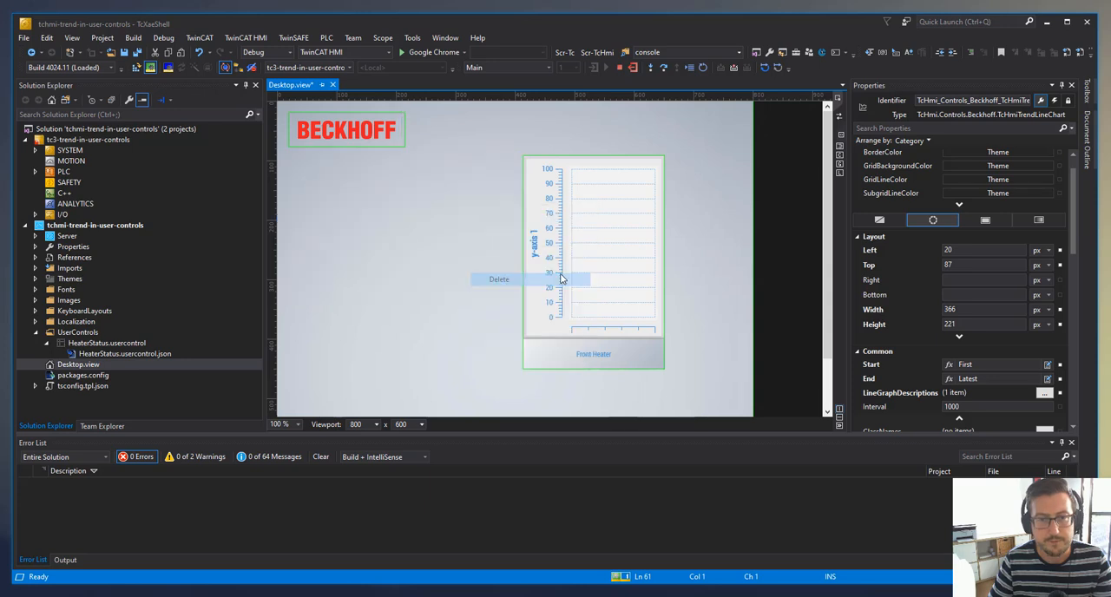
# - Move the Front Heater control below the logo at left 20 px, top 87 px, and widen it to about 311 px
pyautogui.moveTo(536, 245); pyautogui.dragTo(372, 235)
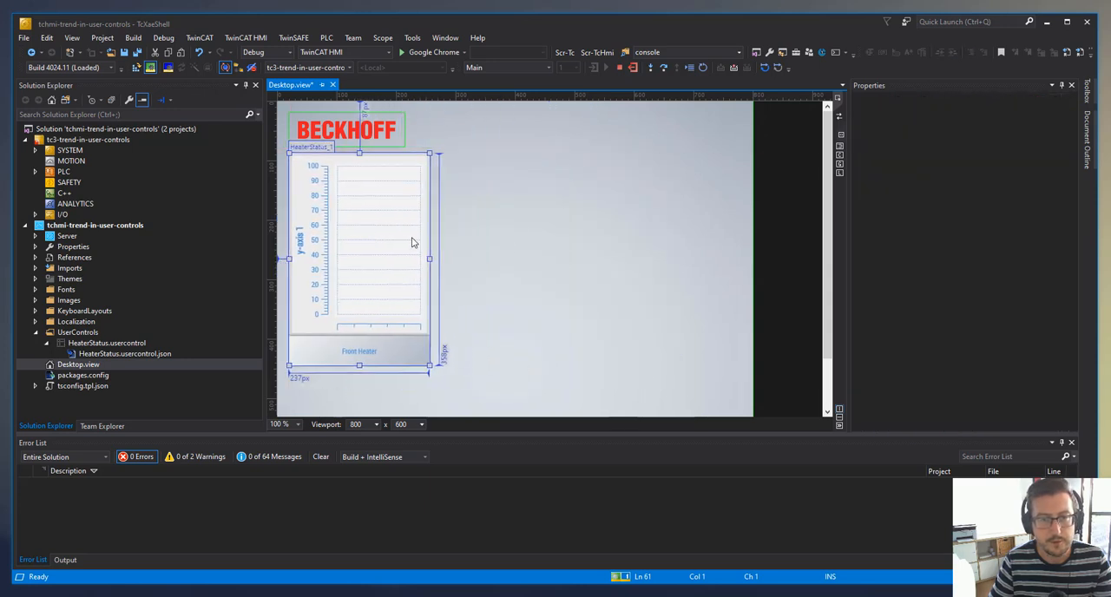
pyautogui.moveTo(429, 259); pyautogui.dragTo(479, 263)
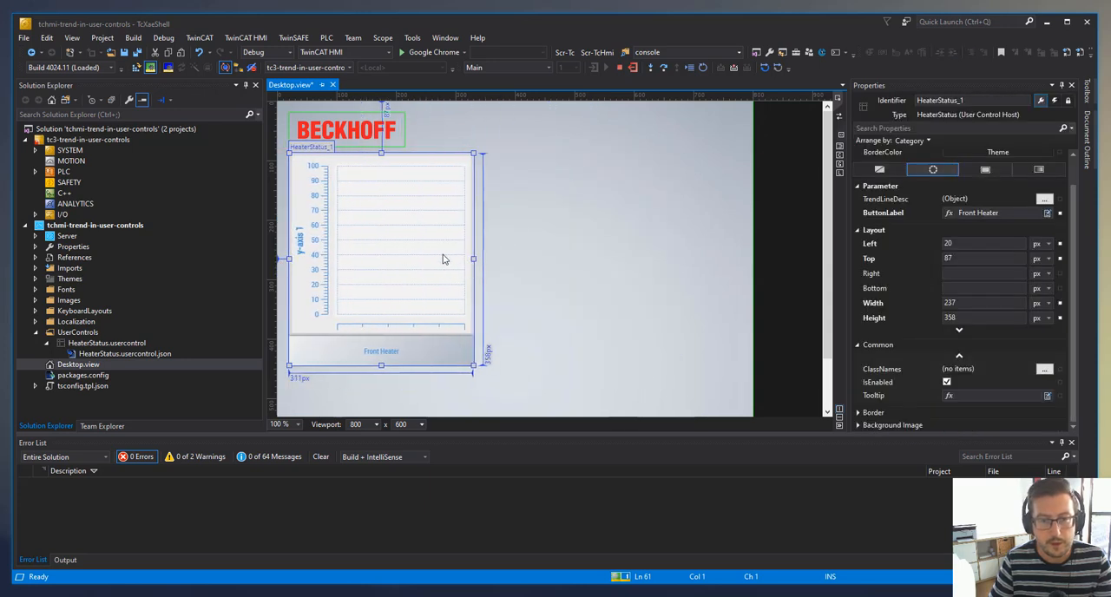
# - Duplicate the Front Heater control and place the copy beside the original at left 341 px, top 87 px
pyautogui.moveTo(403, 246); pyautogui.dragTo(588, 240)
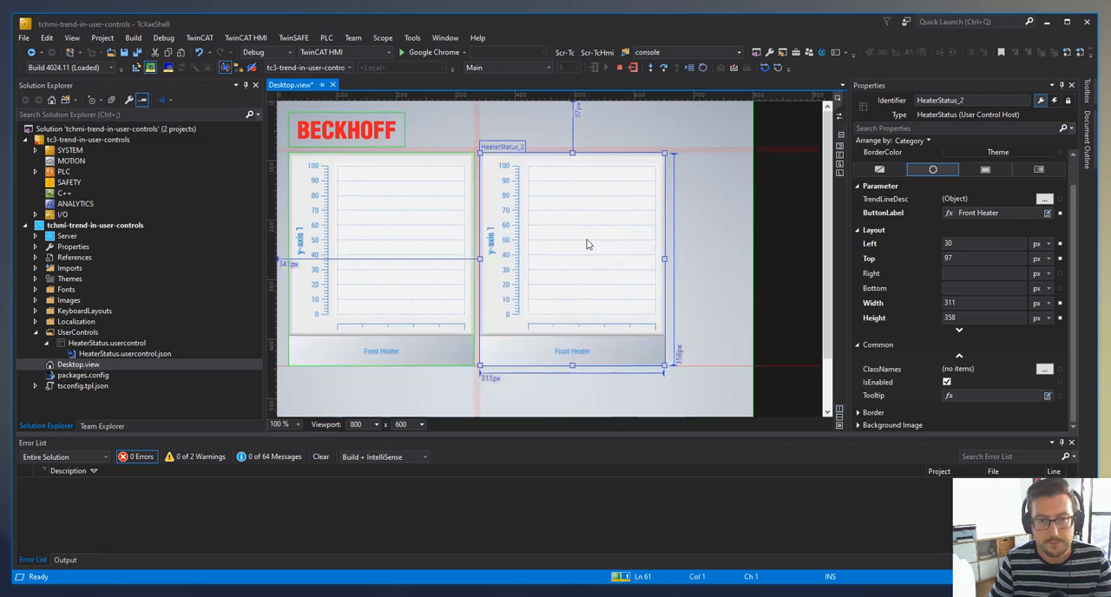
pyautogui.click(698, 247)
pyautogui.click(603, 330)
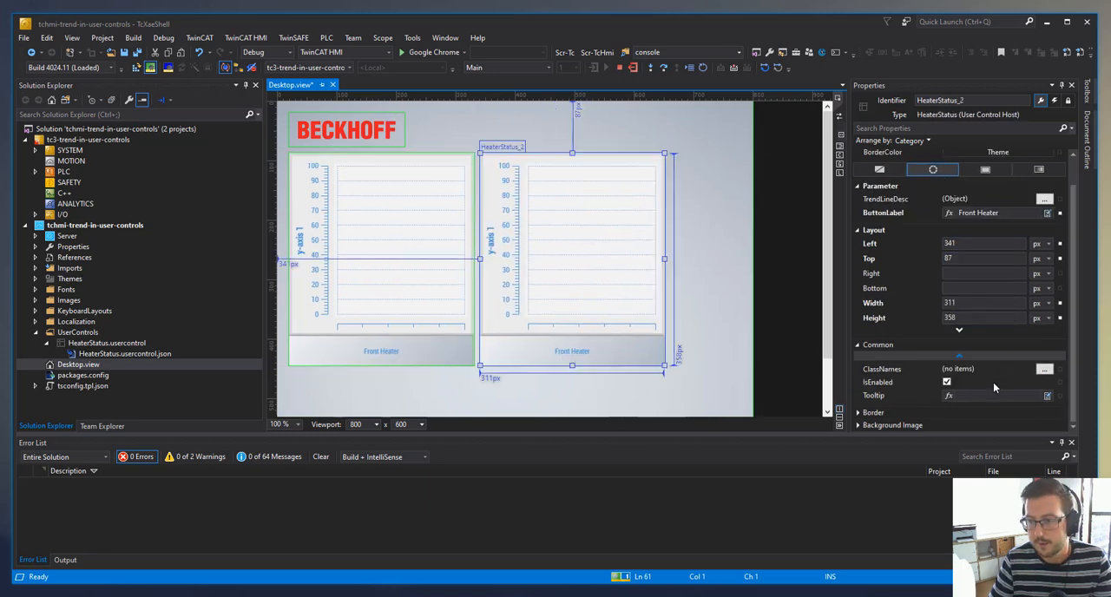
# - Change the ButtonLabel parameter of the duplicated HeaterStatus control to "Back Heater"
pyautogui.doubleClick(970, 213)
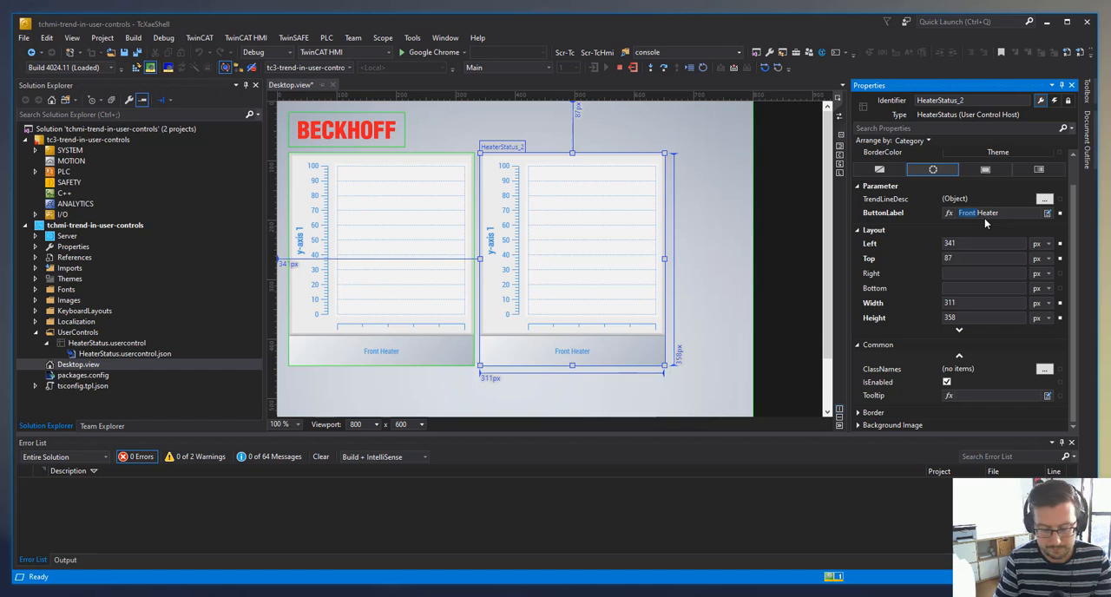
pyautogui.write('Back')
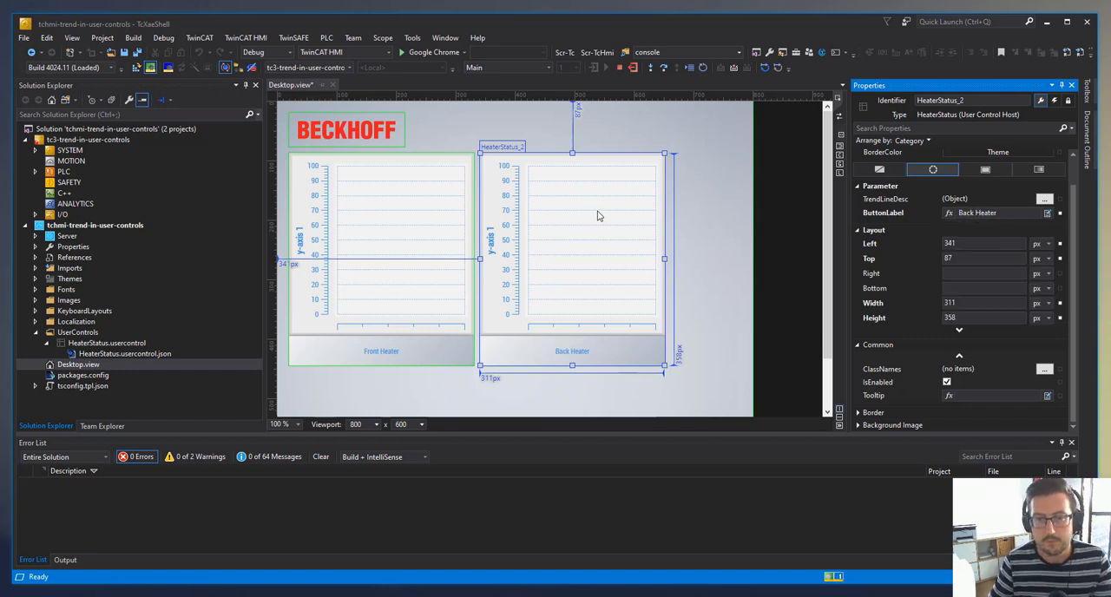
pyautogui.click(706, 280)
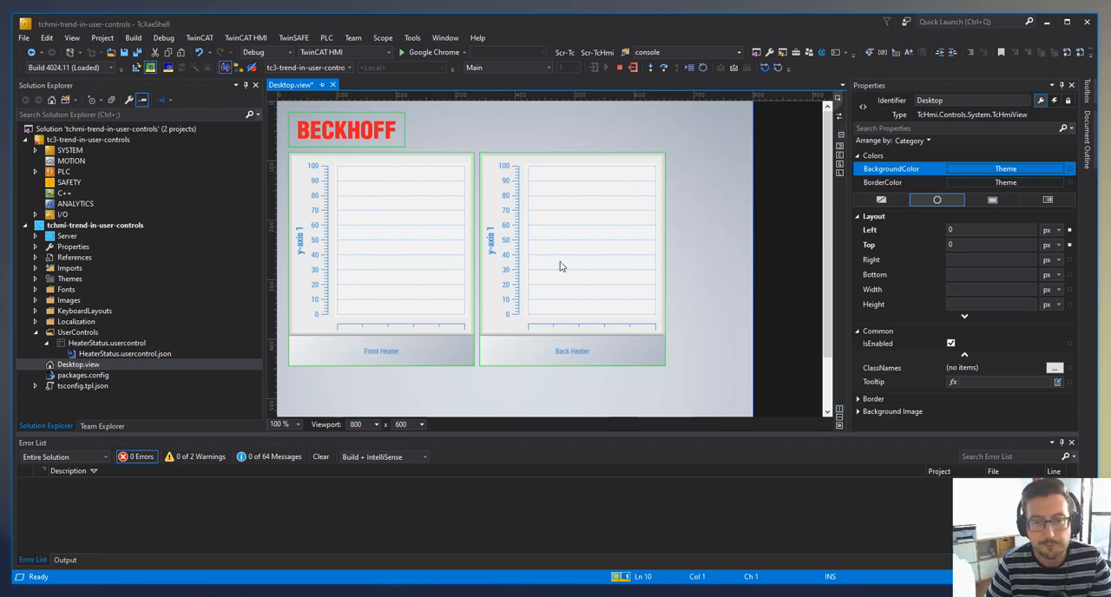
# - Add a line graph description to the Front Heater control's TrendLineDesc parameter and set its Y-Axis Id to 1
pyautogui.click(437, 233)
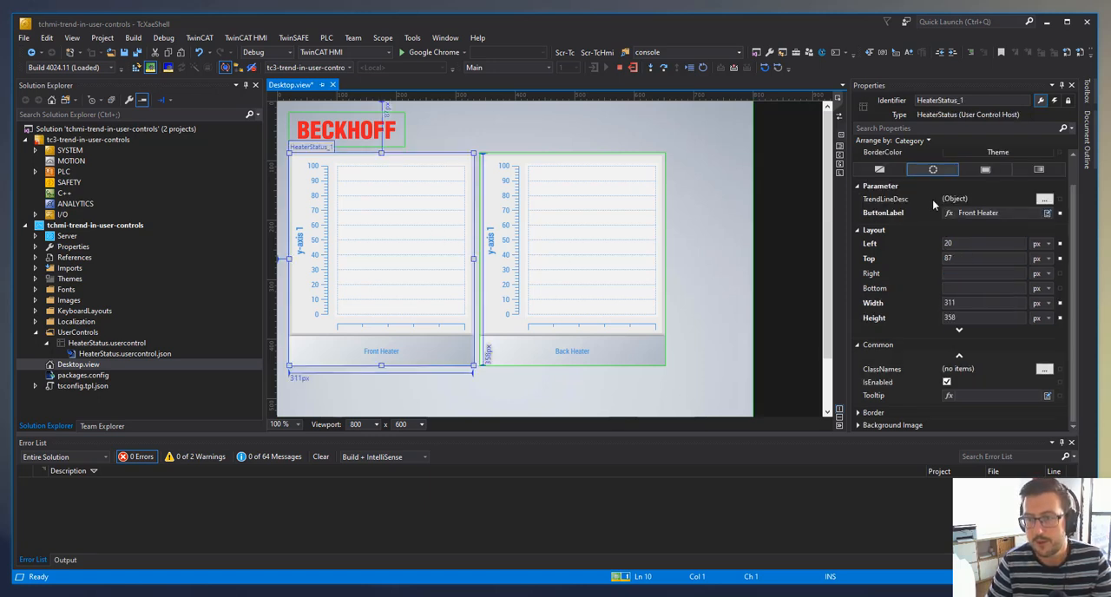
pyautogui.click(1044, 199)
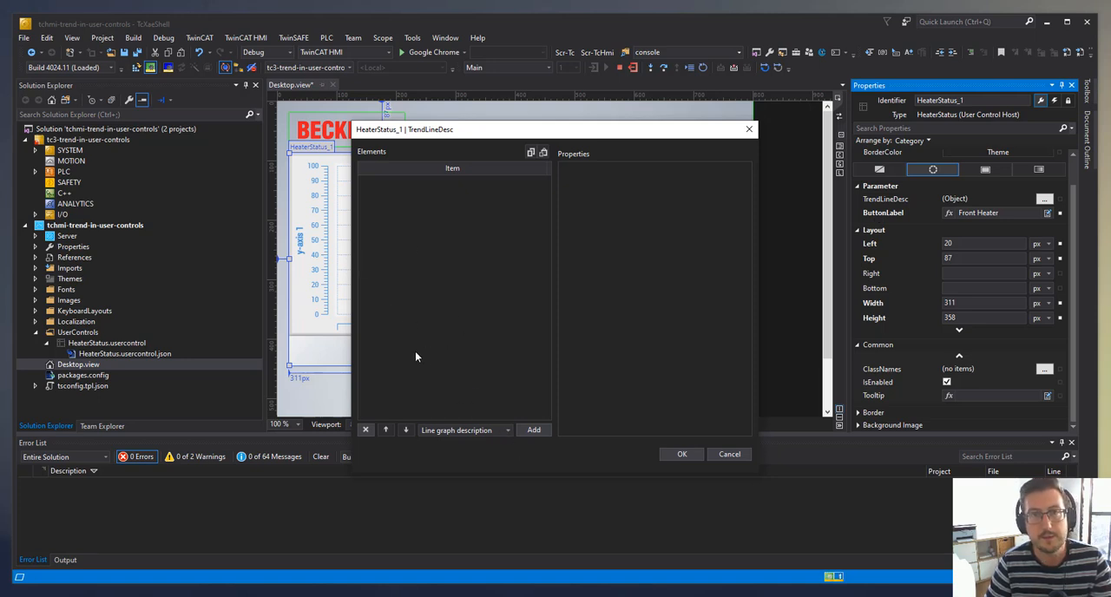
pyautogui.click(533, 429)
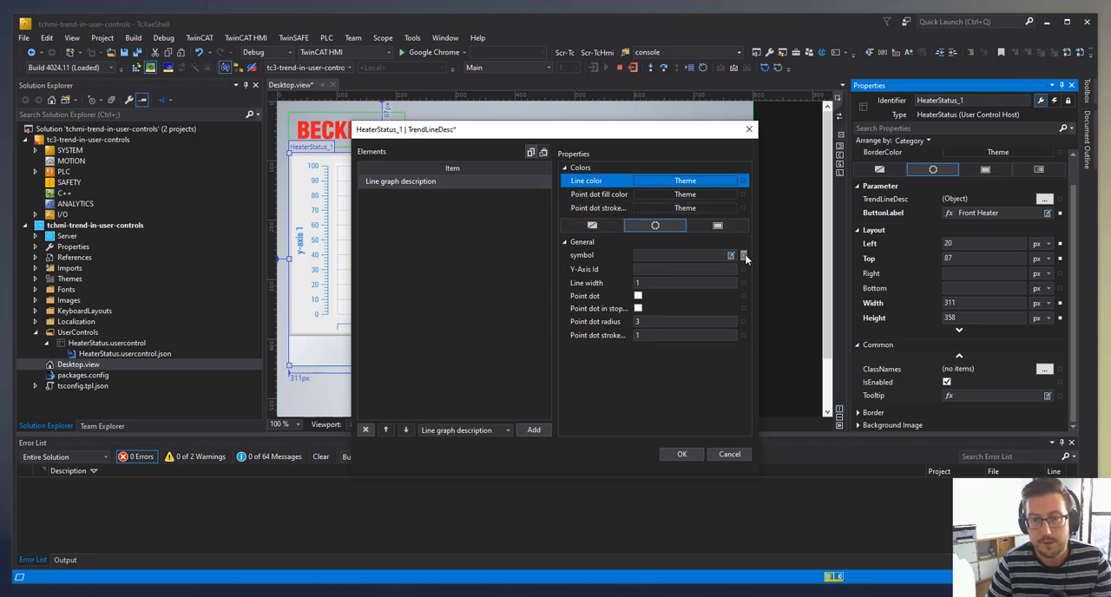
pyautogui.click(744, 256)
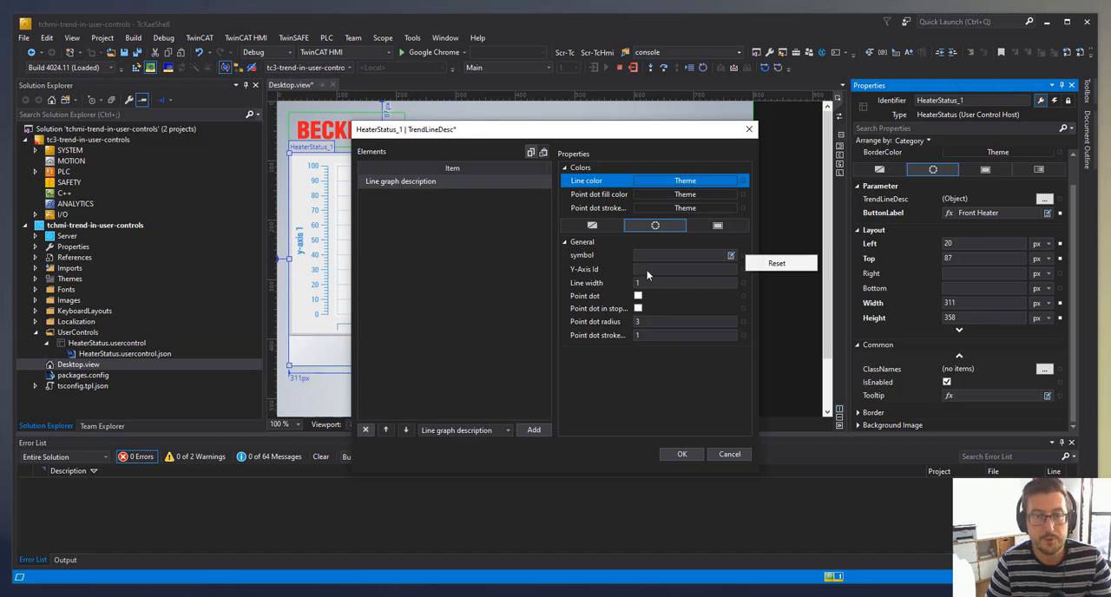
pyautogui.click(743, 257)
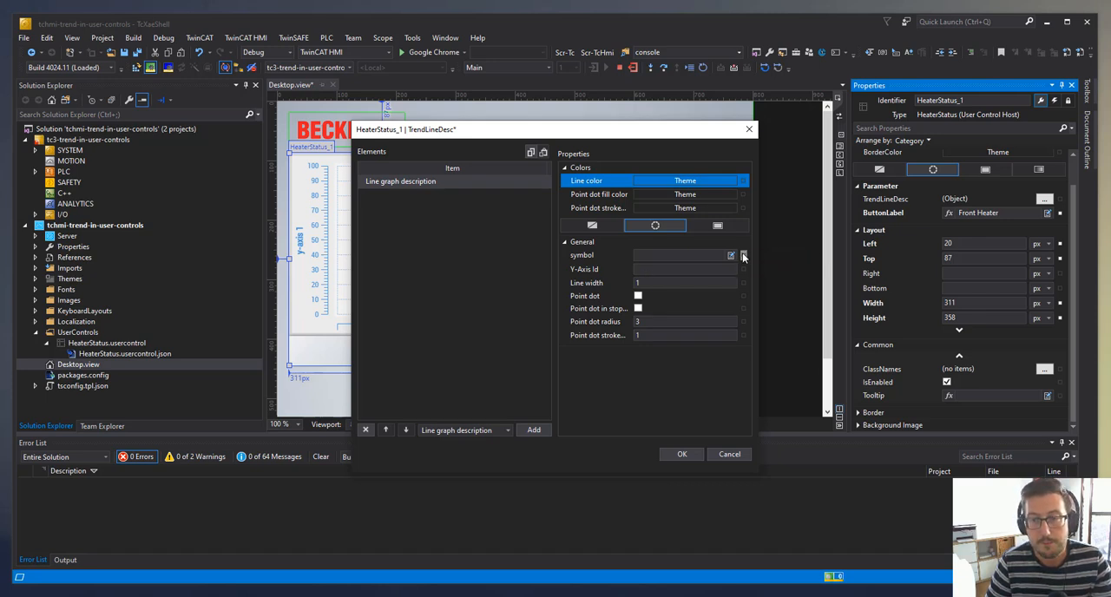
pyautogui.click(665, 268)
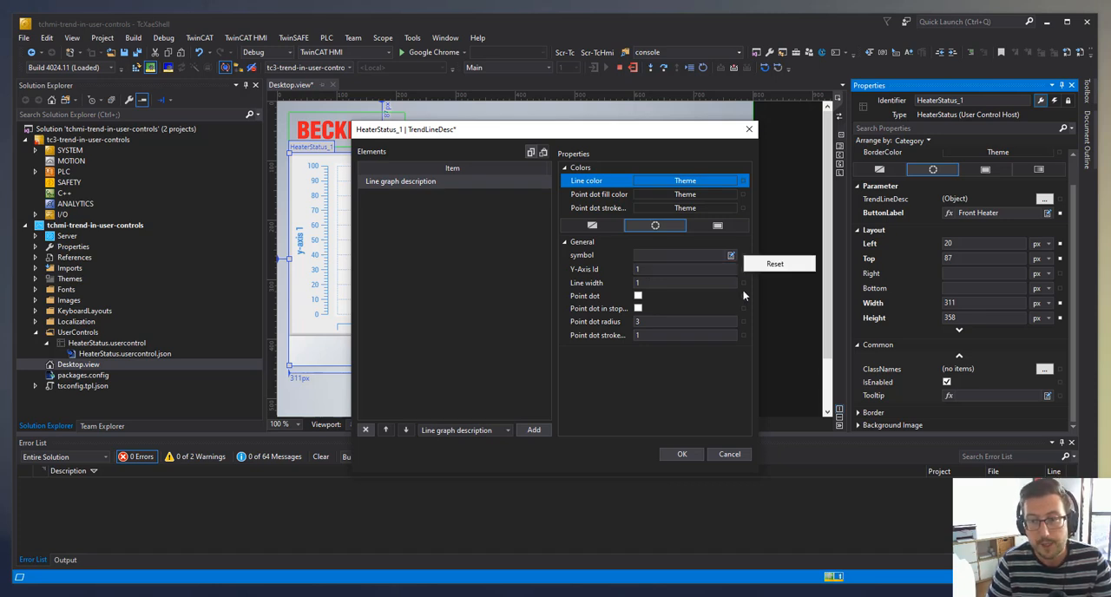
# - Assign PLC1.MAIN.TrendVariable1 as the symbol of the Front Heater's line graph description and accept the definition
pyautogui.click(732, 258)
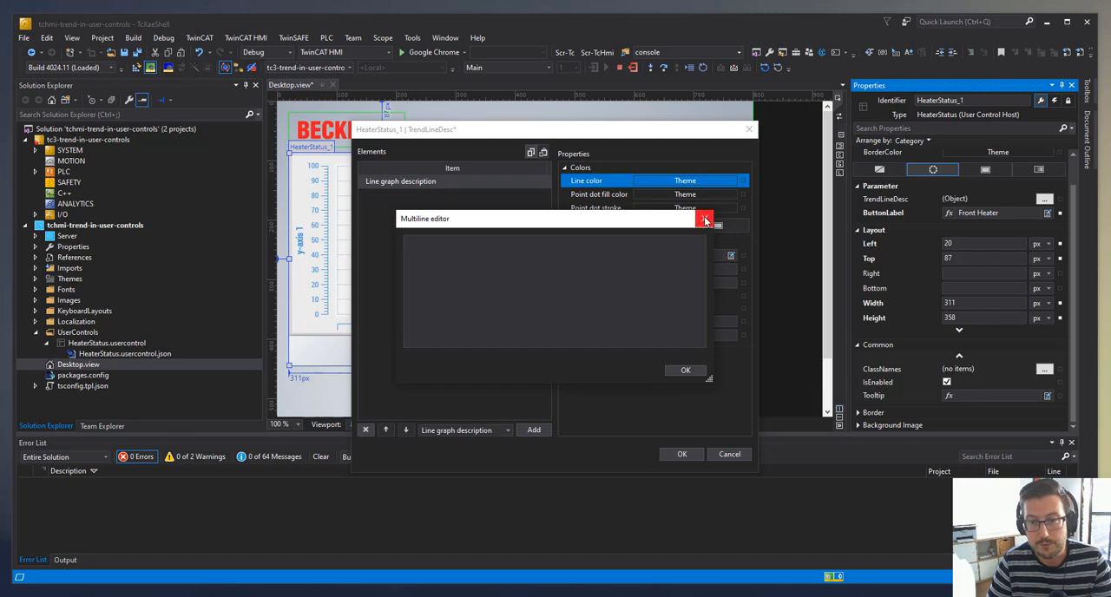
pyautogui.click(705, 219)
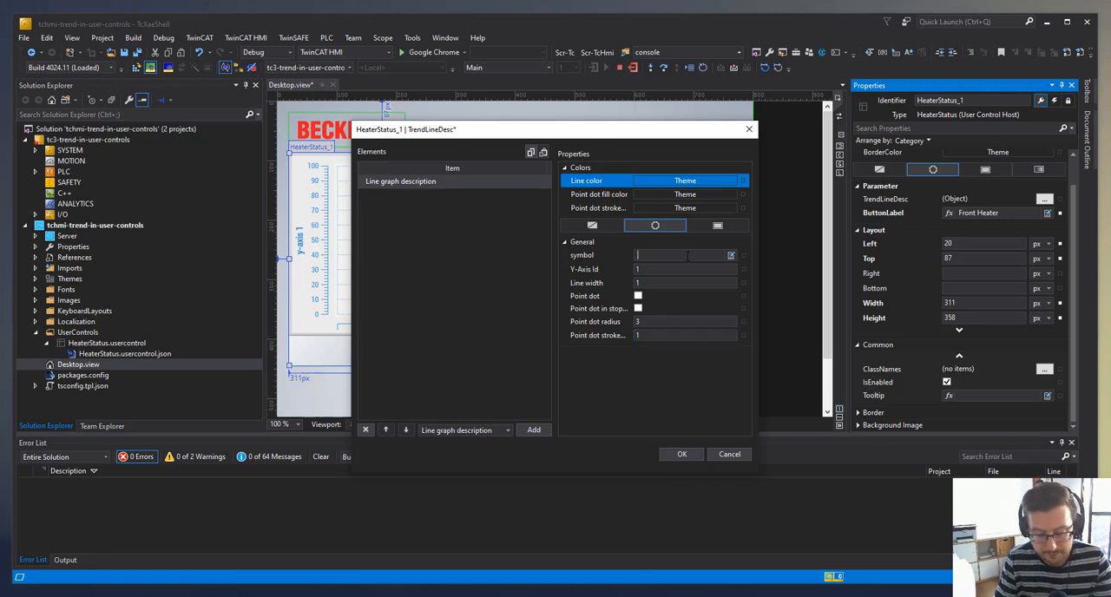
pyautogui.click(688, 255)
pyautogui.write('tre')
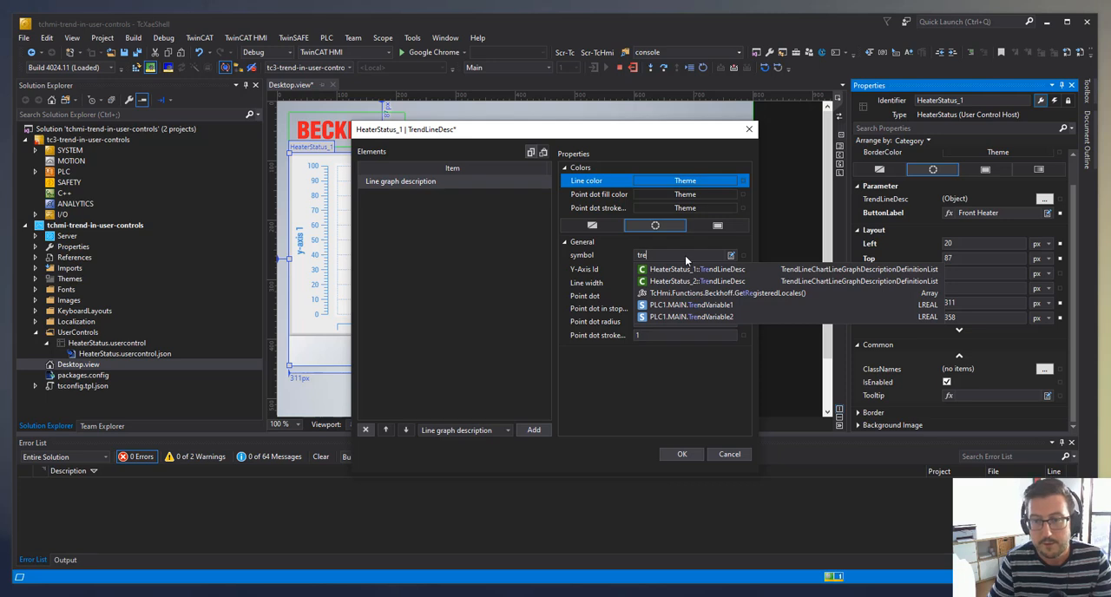
pyautogui.click(703, 304)
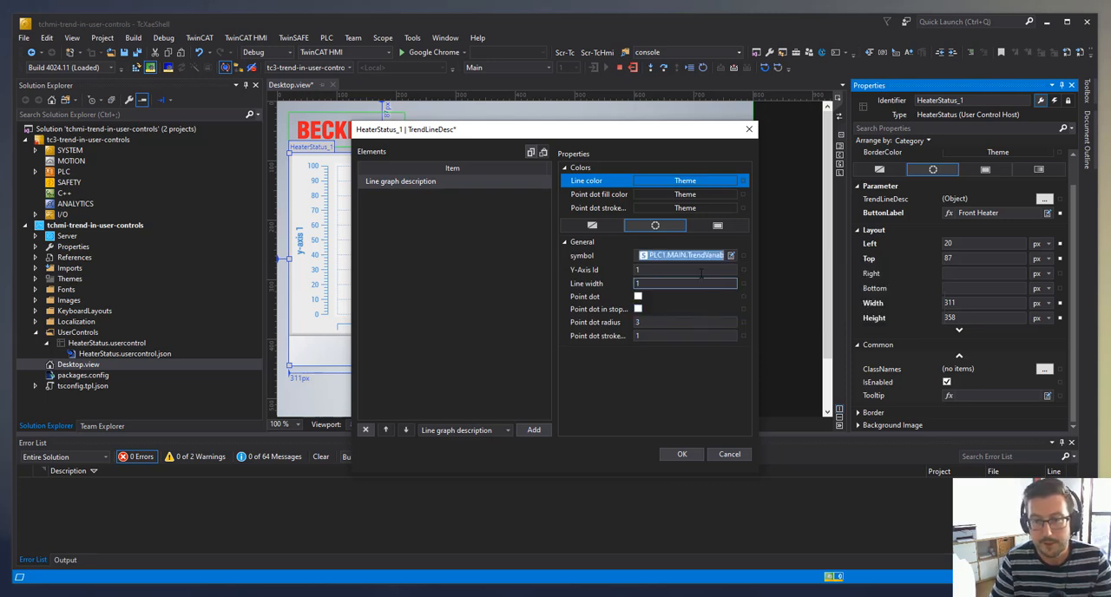
pyautogui.click(688, 454)
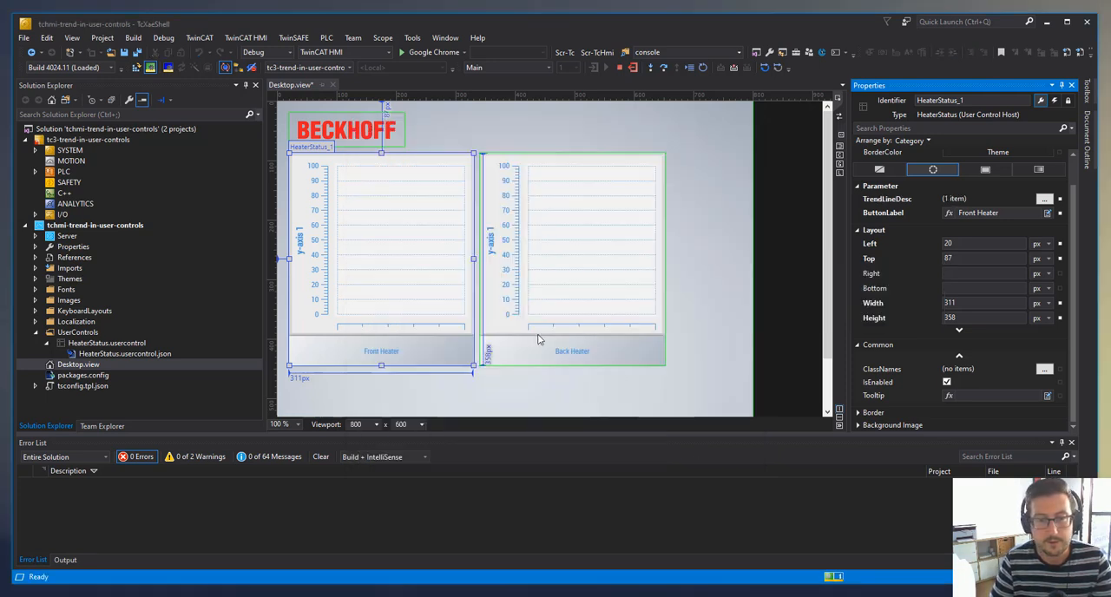
# - Give the Back Heater's TrendLineDesc a line graph description with Y-Axis Id 1 and symbol PLC1.MAIN.TrendVariable2, and save the project
pyautogui.click(606, 320)
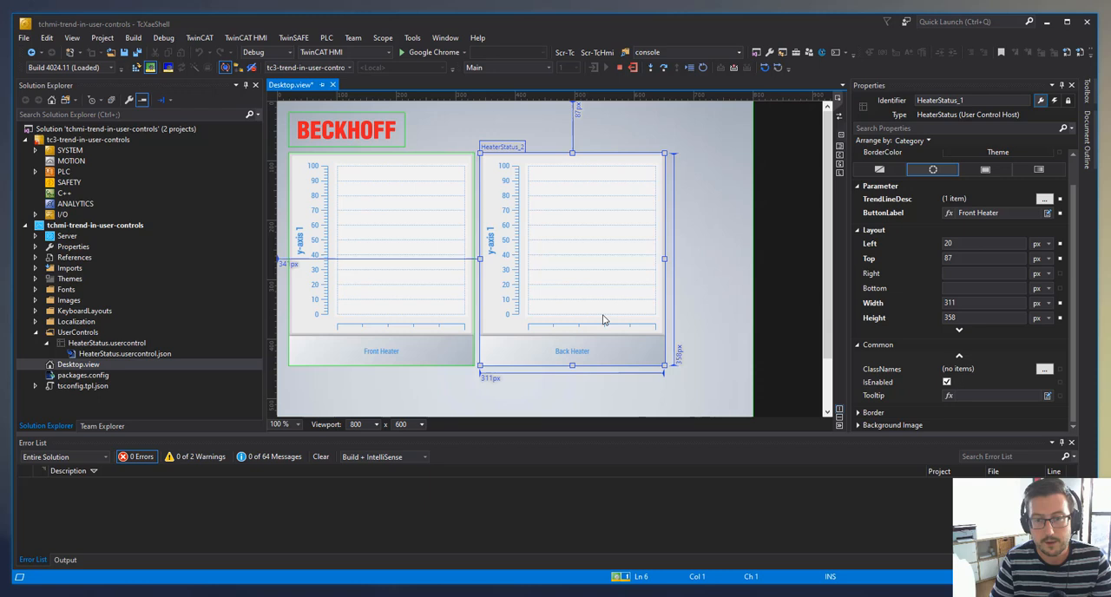
pyautogui.click(1060, 200)
pyautogui.click(1043, 199)
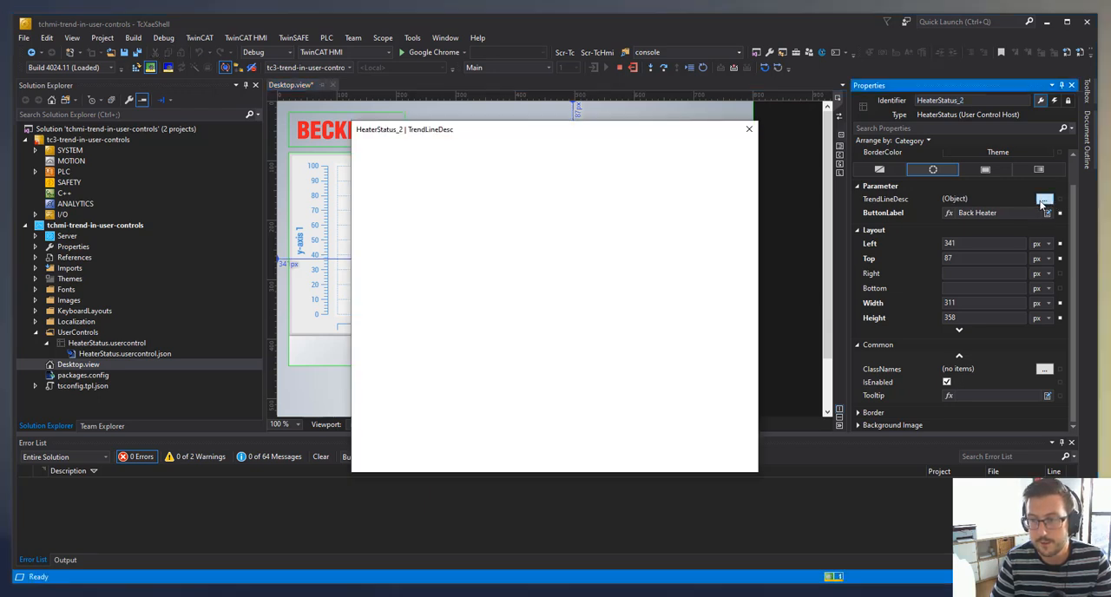
pyautogui.click(532, 429)
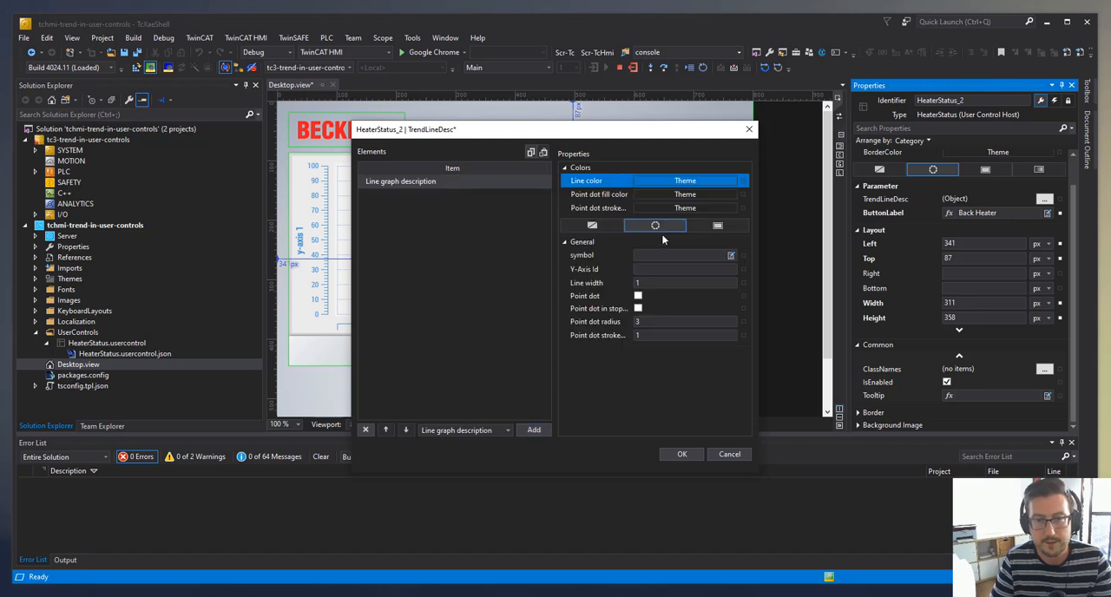
pyautogui.click(675, 270)
pyautogui.click(700, 254)
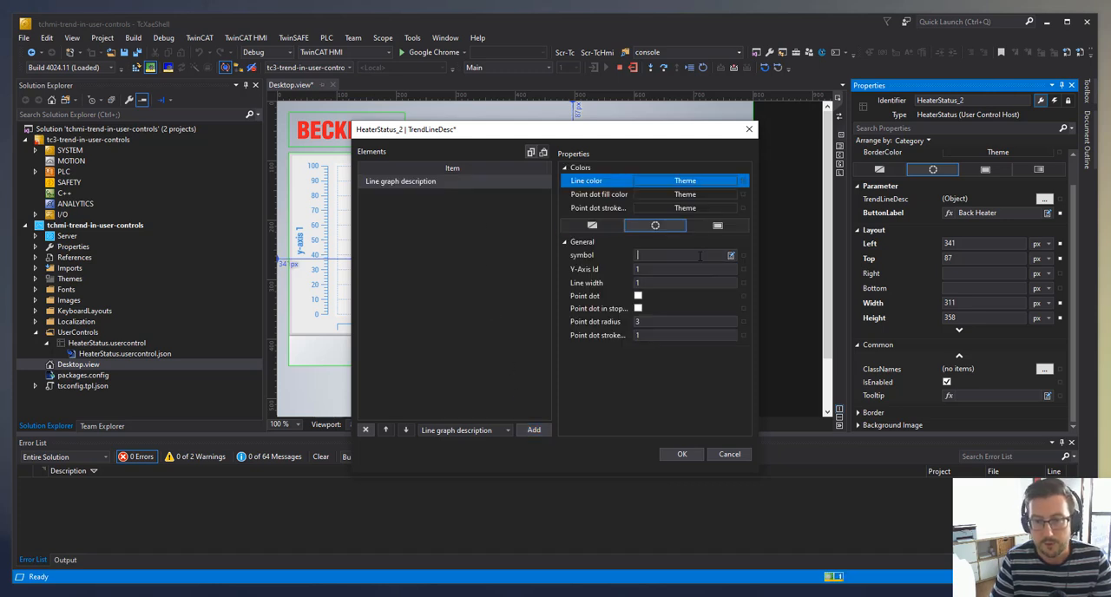
pyautogui.write('trend')
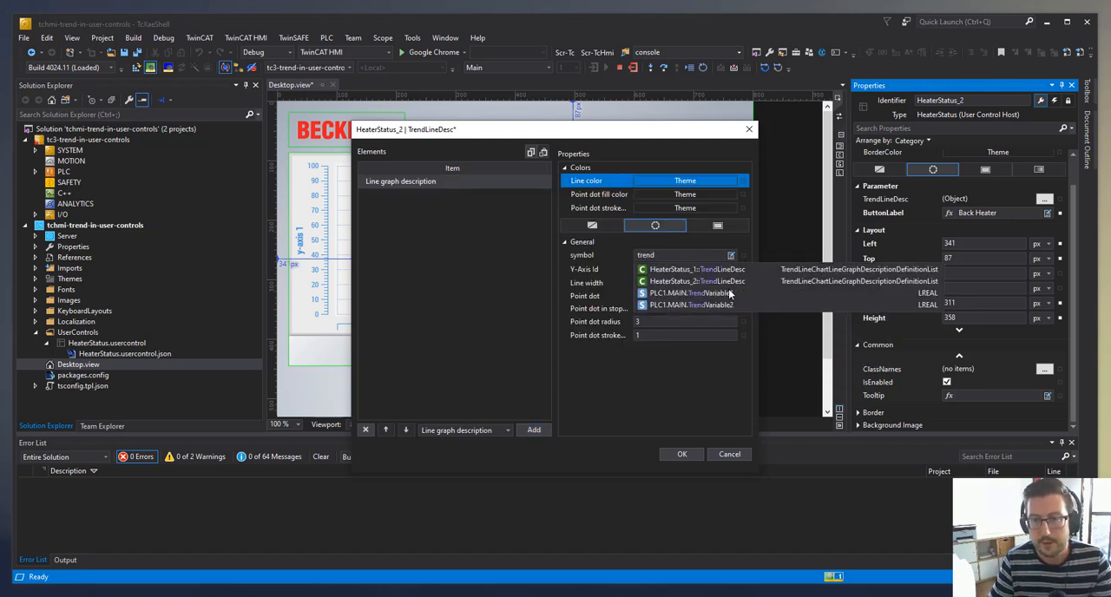
pyautogui.click(733, 306)
pyautogui.click(673, 454)
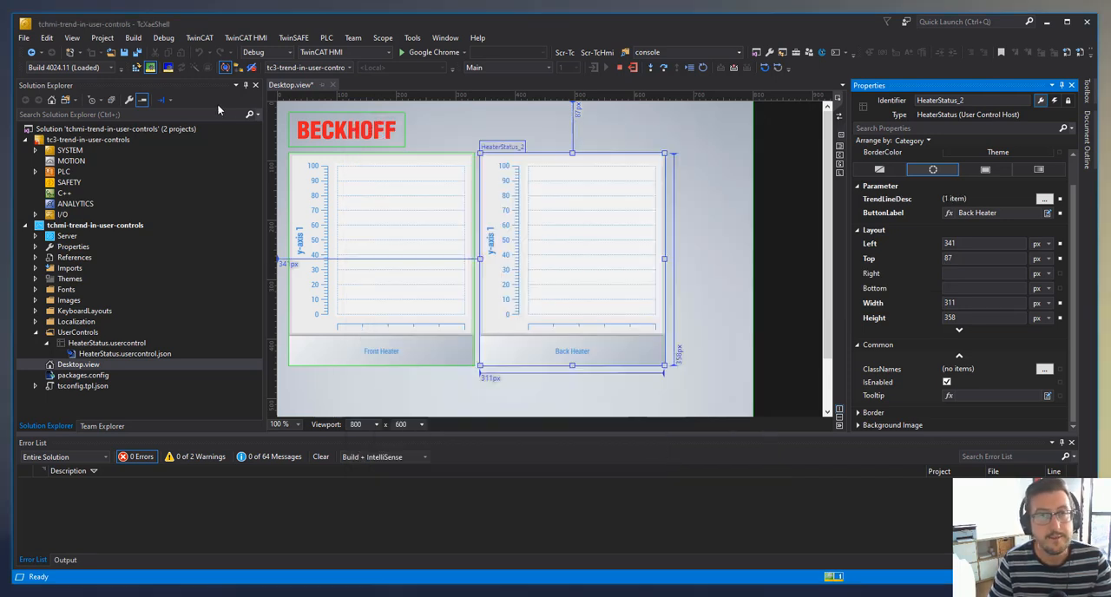
pyautogui.click(140, 53)
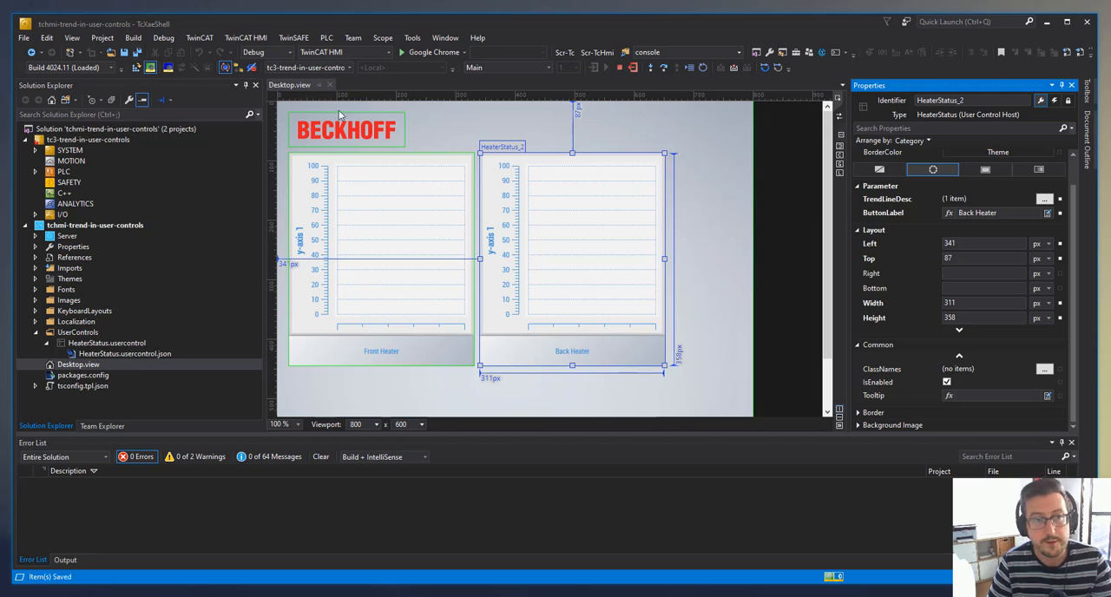
# - Open the source code of Desktop.view and examine the trend line descriptions and symbol entries of both HeaterStatus controls
pyautogui.click(841, 119)
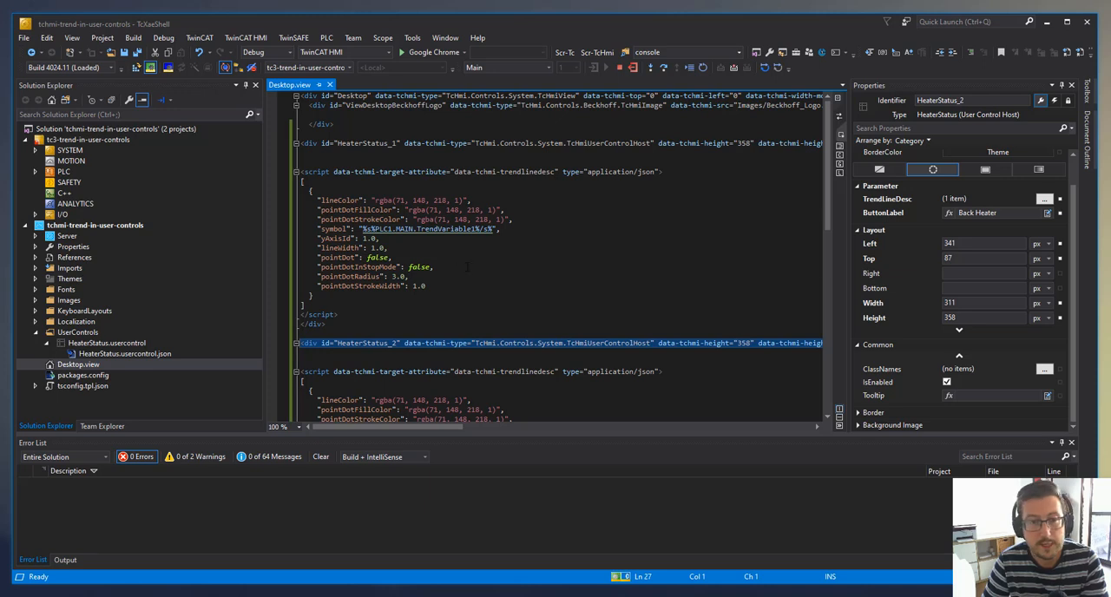
pyautogui.click(543, 244)
pyautogui.scroll(-6, 545, 190)
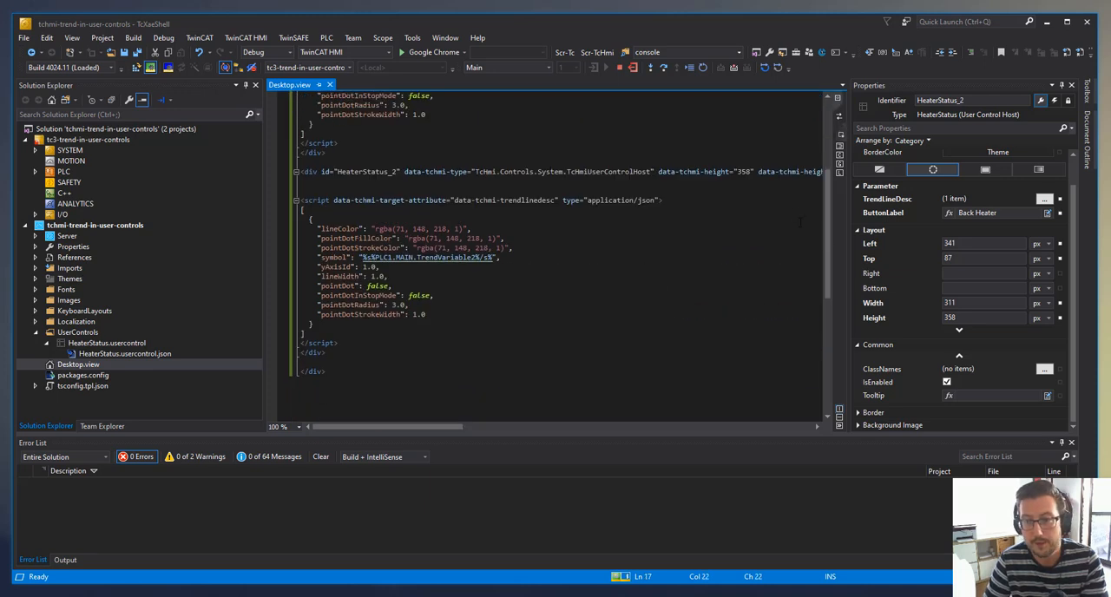
pyautogui.moveTo(828, 235); pyautogui.dragTo(827, 156)
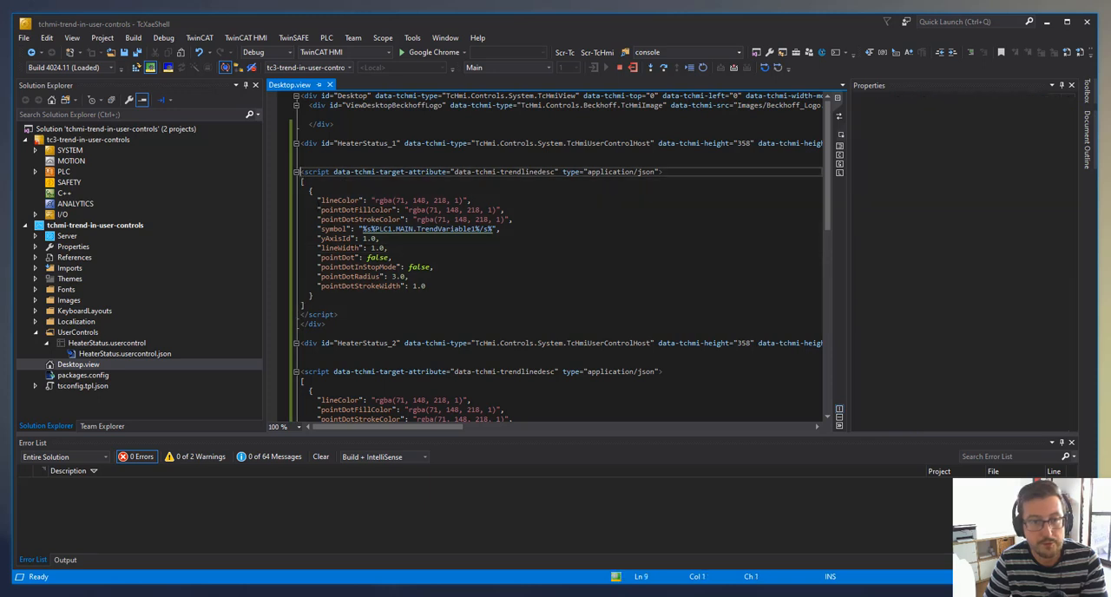
pyautogui.moveTo(300, 171); pyautogui.dragTo(327, 324)
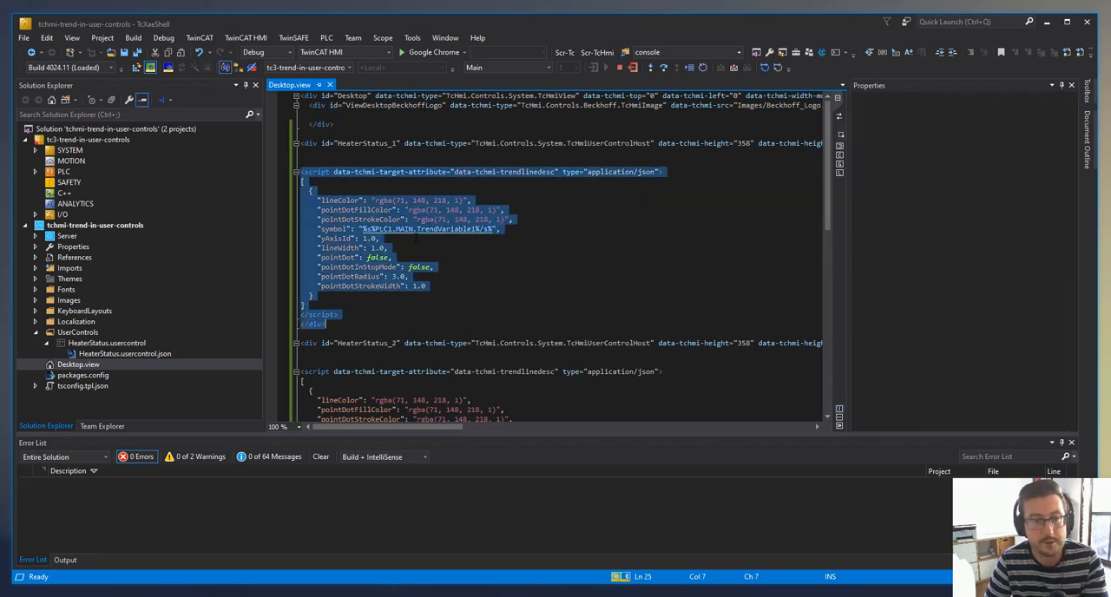
pyautogui.click(447, 253)
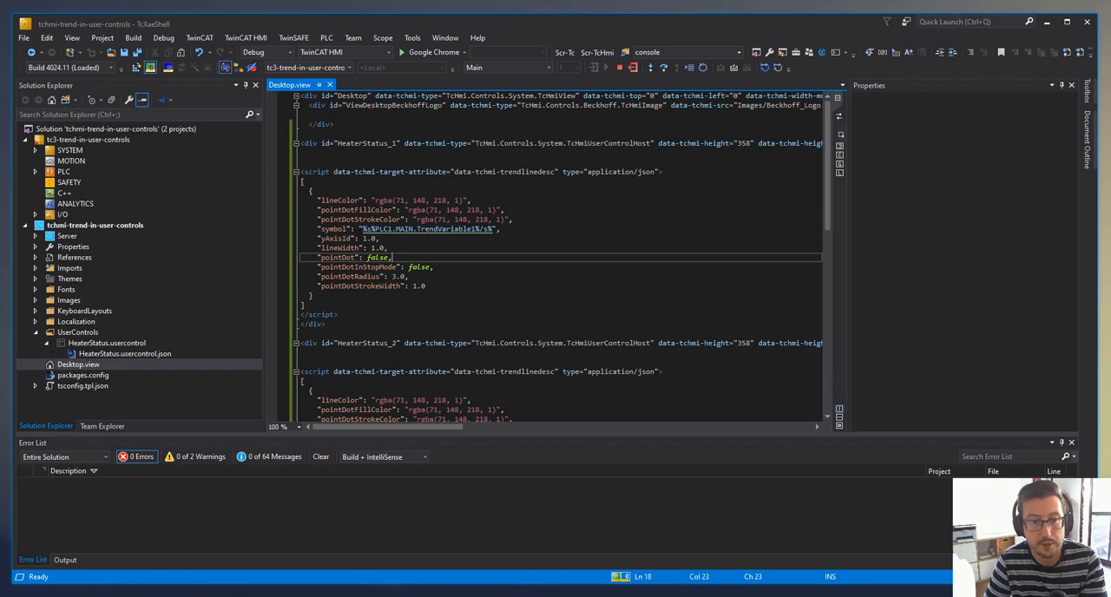
pyautogui.moveTo(360, 228); pyautogui.dragTo(491, 229)
pyautogui.click(487, 249)
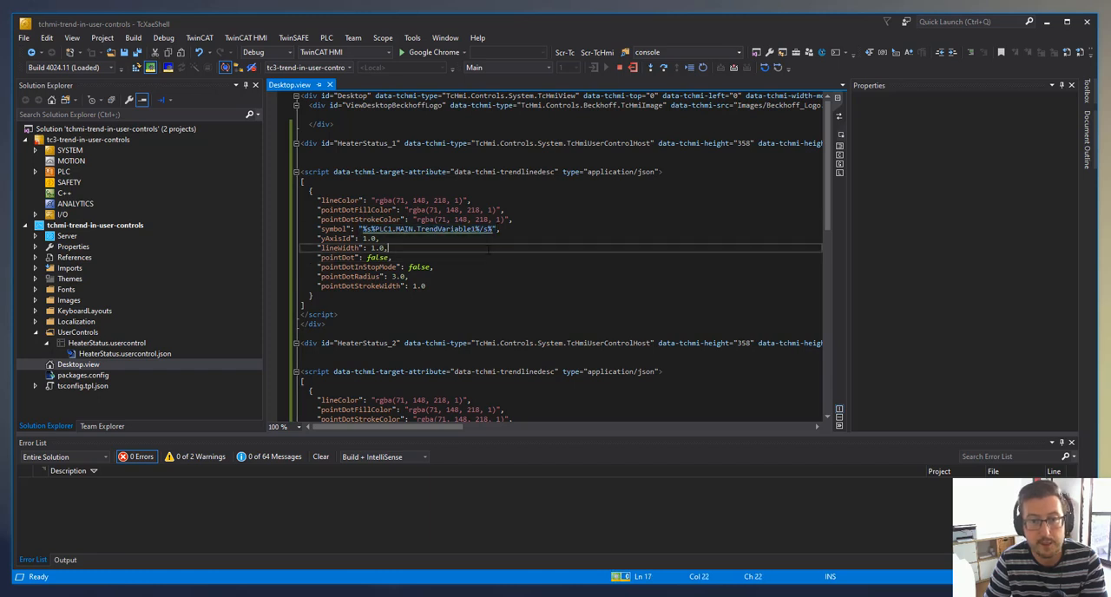
# - Remove the %s% and %/s% markers around PLC1.MAIN.TrendVariable1 in the HeaterStatus_1 symbol entry
pyautogui.moveTo(362, 228); pyautogui.dragTo(374, 228)
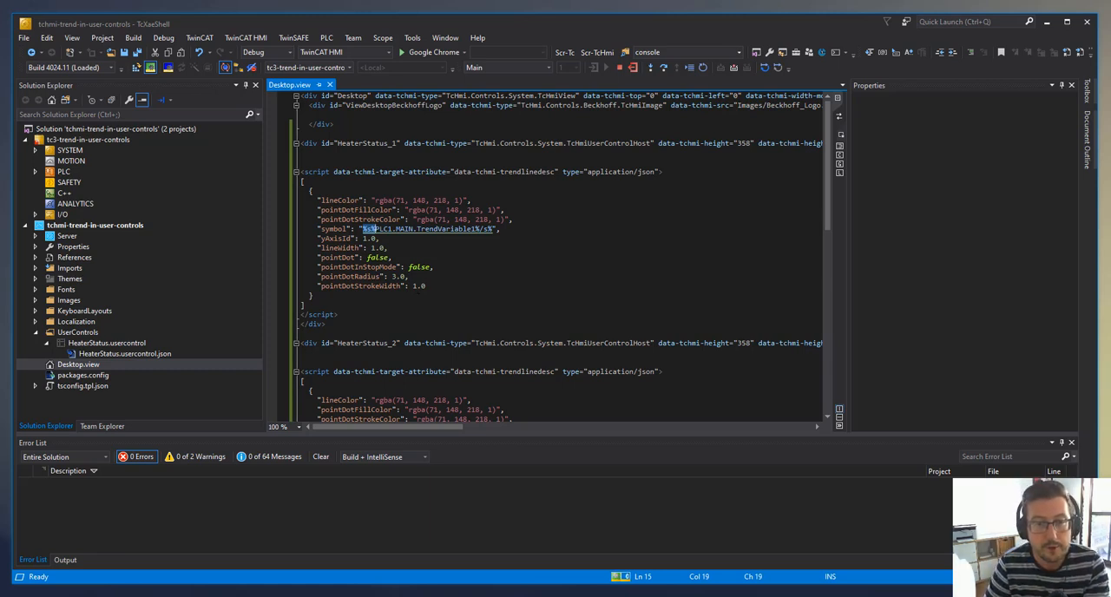
pyautogui.press('Delete')
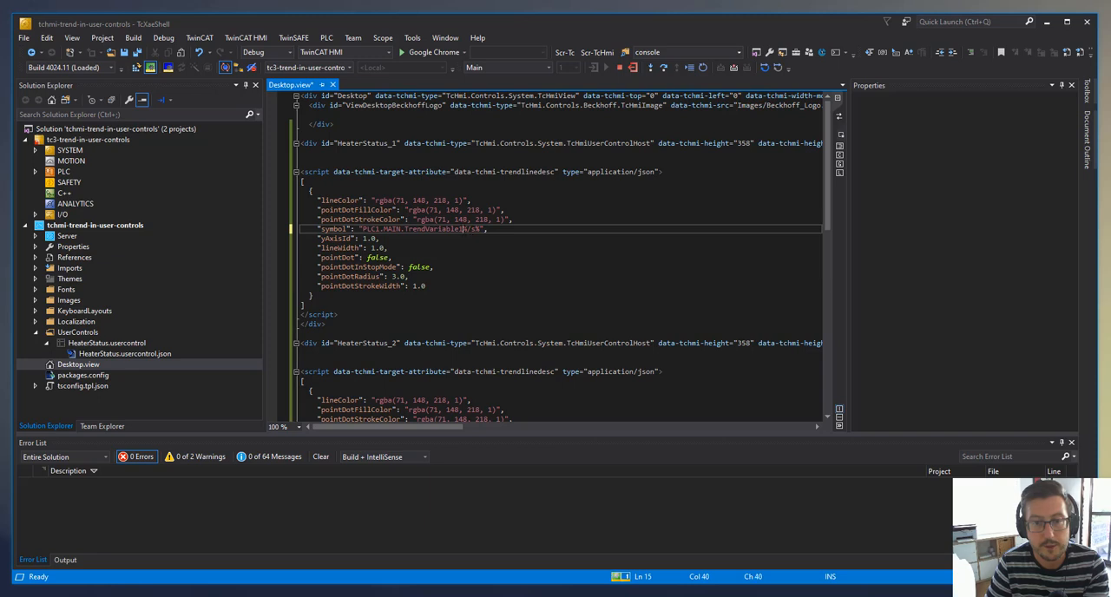
pyautogui.moveTo(462, 228); pyautogui.dragTo(480, 228)
pyautogui.press('Delete')
pyautogui.click(411, 277)
# - Strip the %s% and %/s% markers from PLC1.MAIN.TrendVariable2 in the HeaterStatus_2 symbol entry, then save and return to the visual design
pyautogui.scroll(-3, 410, 295)
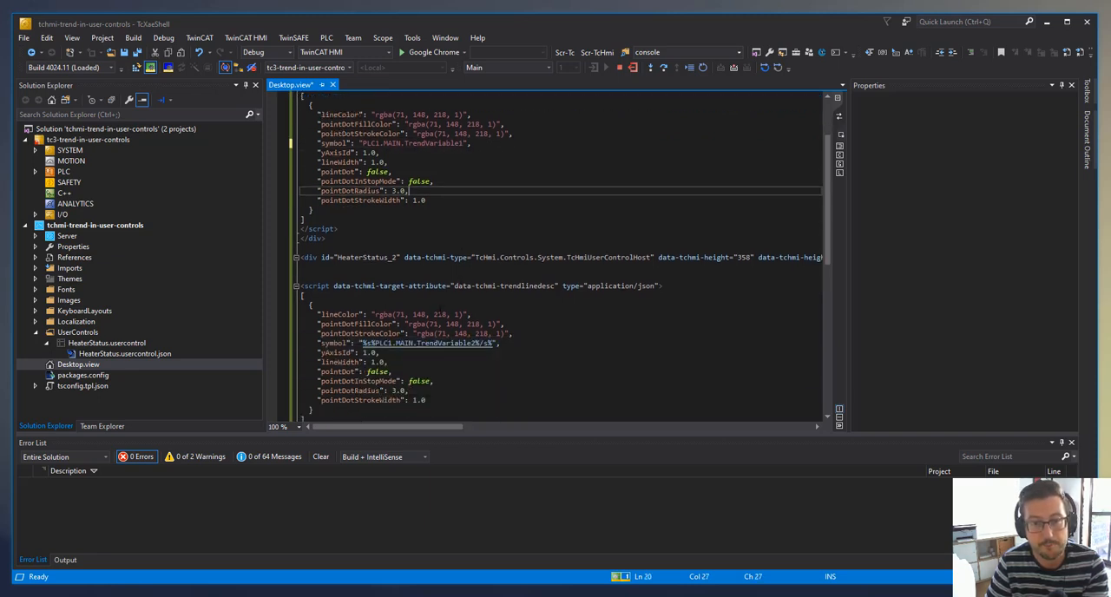
pyautogui.moveTo(361, 343); pyautogui.dragTo(374, 343)
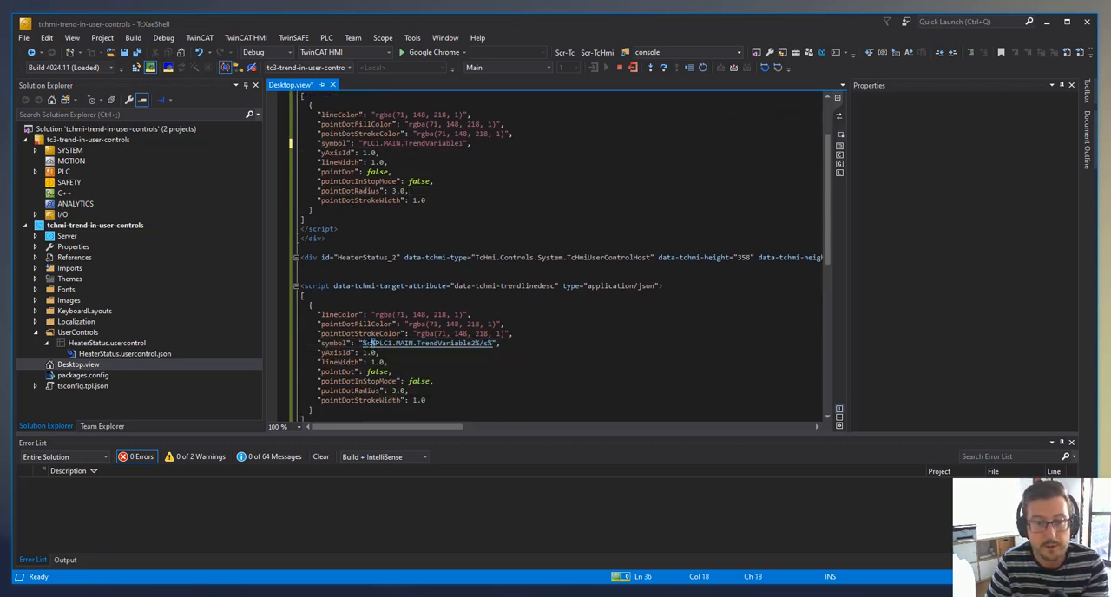
pyautogui.press('Delete')
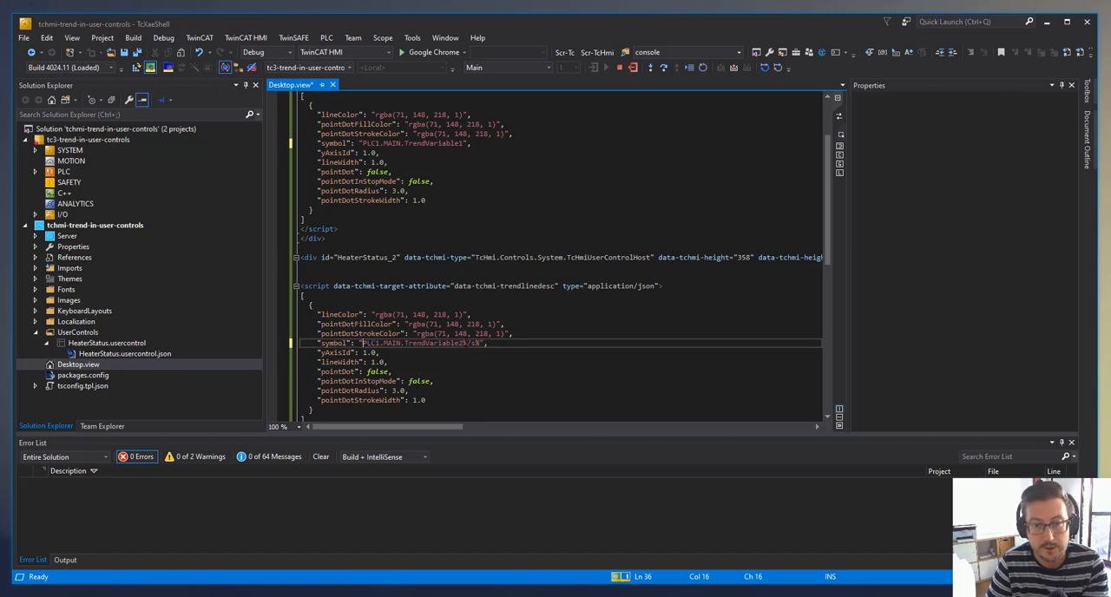
pyautogui.moveTo(463, 343); pyautogui.dragTo(481, 342)
pyautogui.press('Delete')
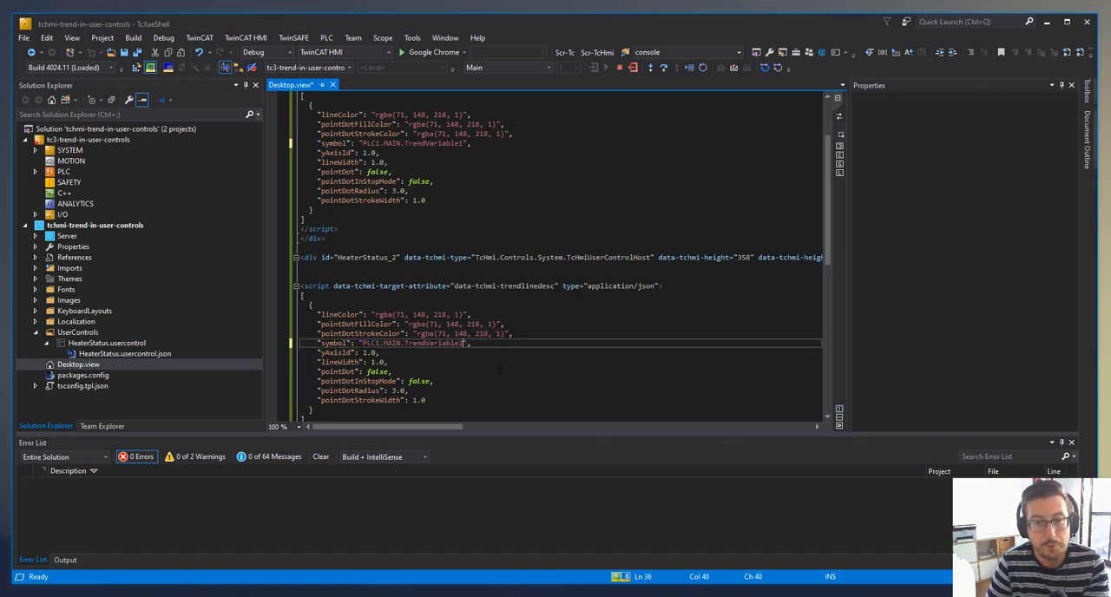
pyautogui.click(495, 371)
pyautogui.click(139, 52)
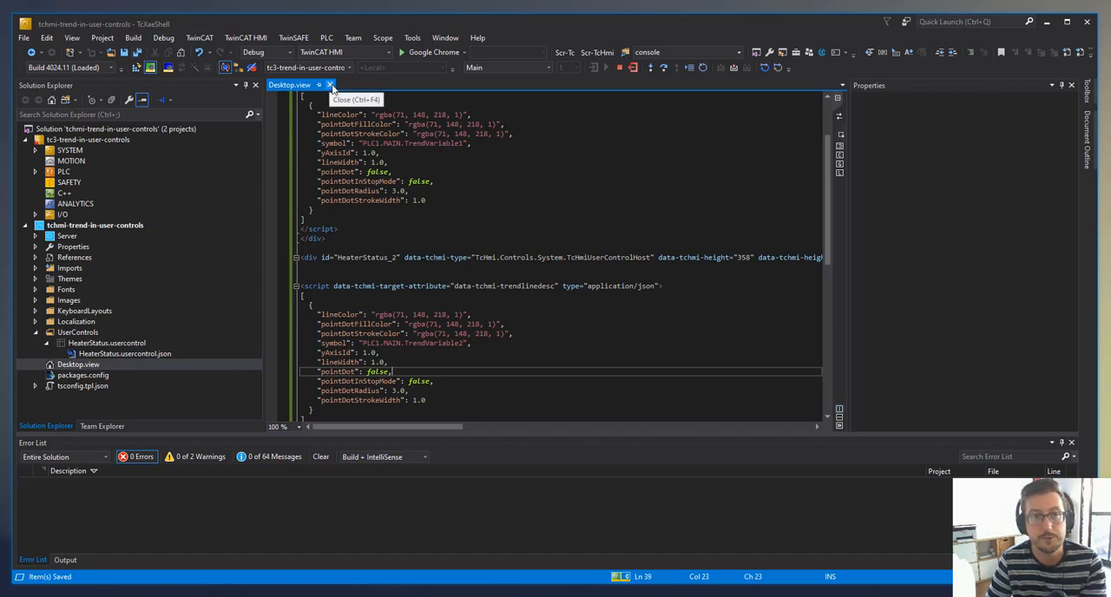
pyautogui.click(839, 118)
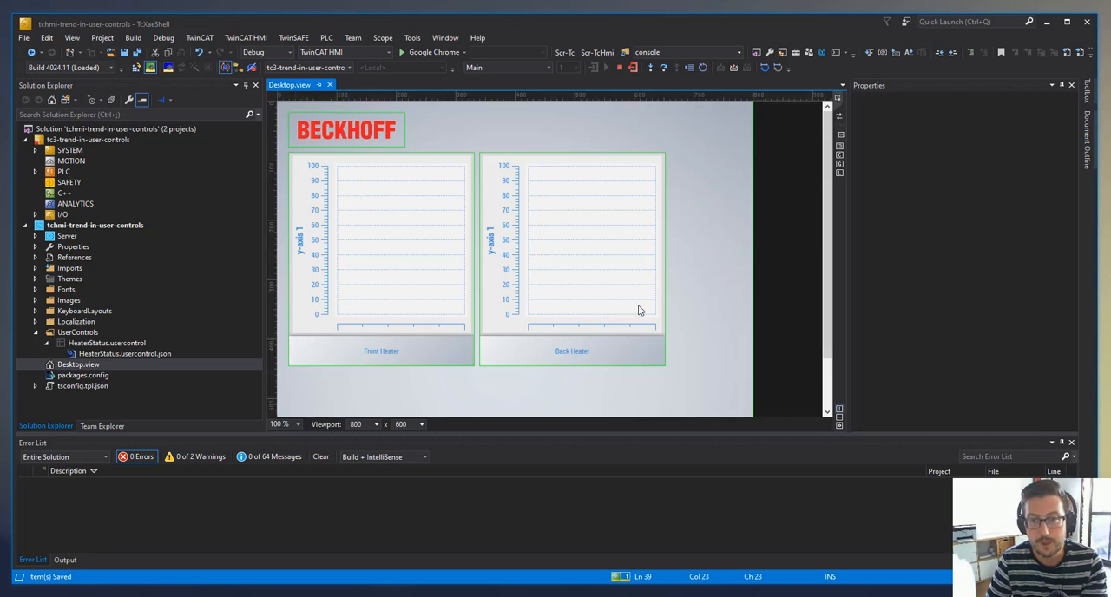
# - Check the Front Heater and Back Heater trends in the live view, then close it
pyautogui.click(840, 173)
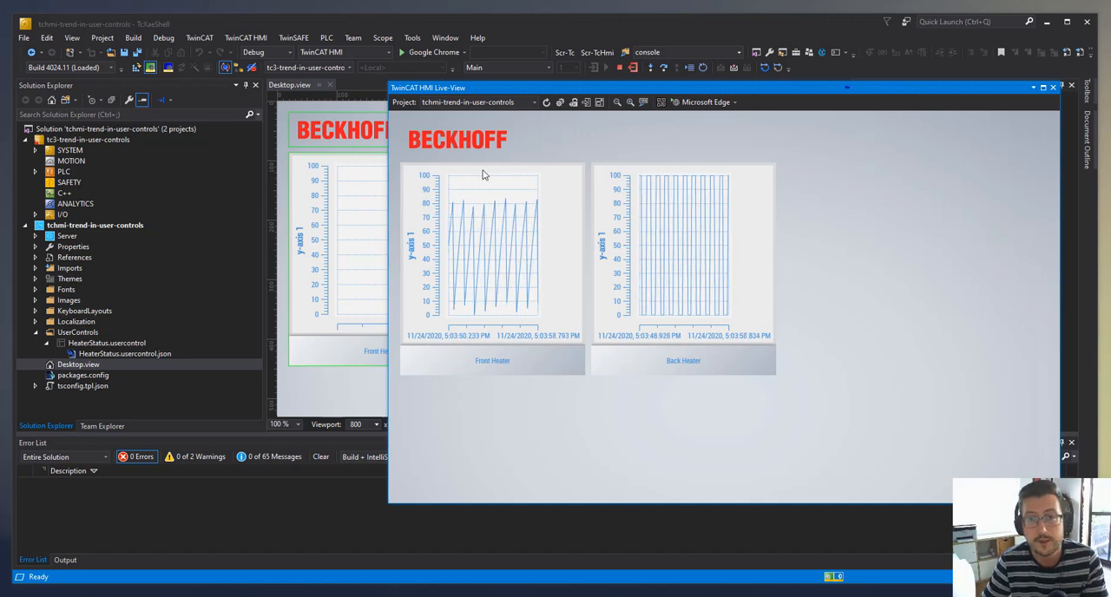
pyautogui.click(1053, 88)
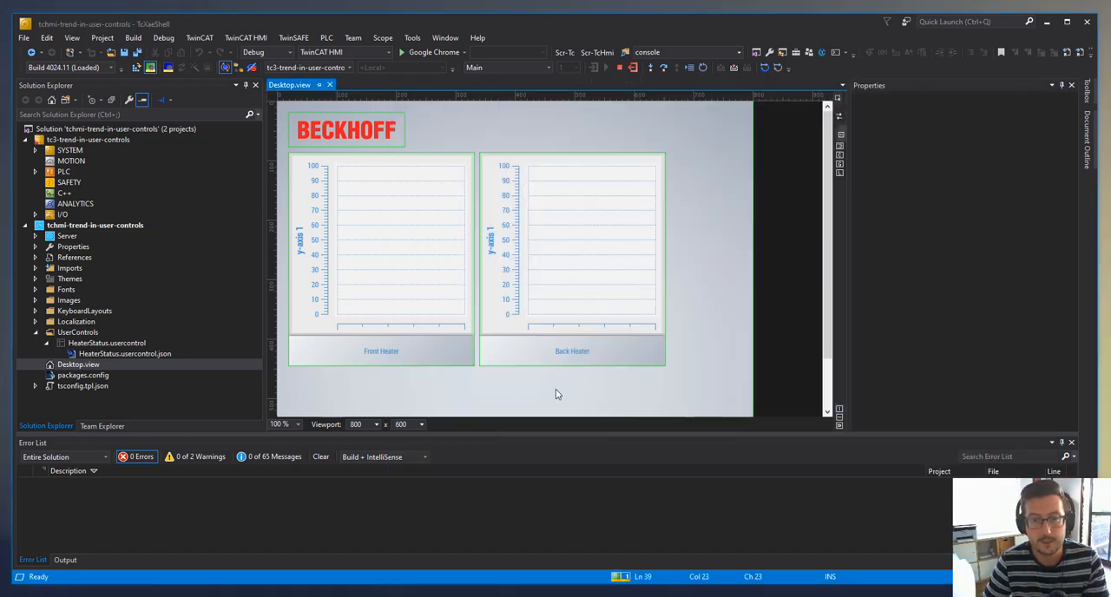
# - Delete the Back Heater user control from Desktop.view, leaving only the Front Heater instance
pyautogui.click(603, 276)
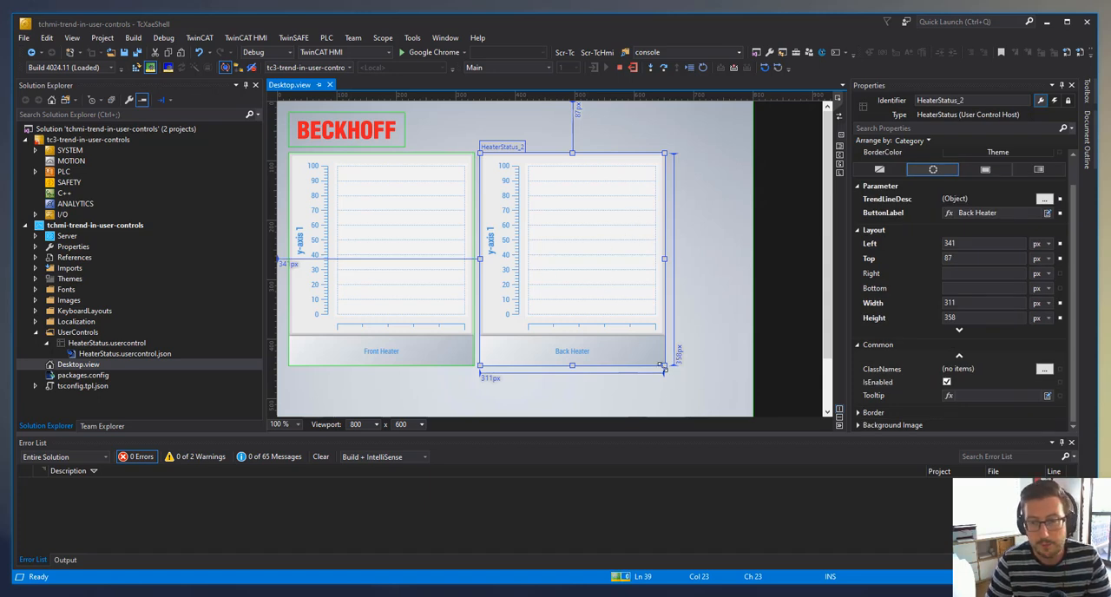
pyautogui.moveTo(664, 368); pyautogui.dragTo(583, 245)
pyautogui.click(408, 219)
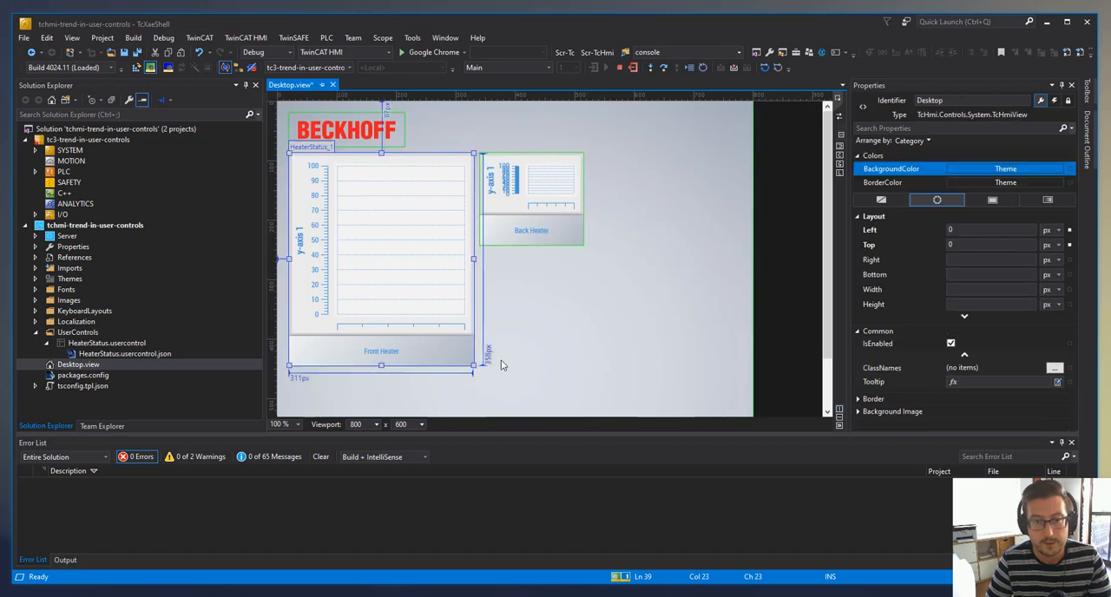
pyautogui.moveTo(522, 189); pyautogui.dragTo(660, 187)
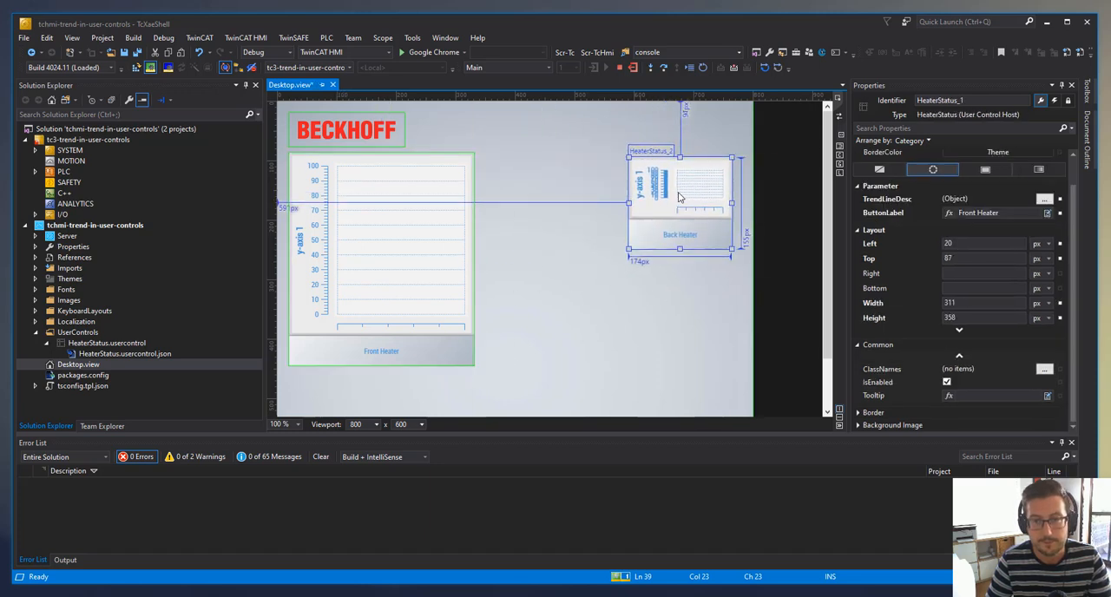
pyautogui.press('Delete')
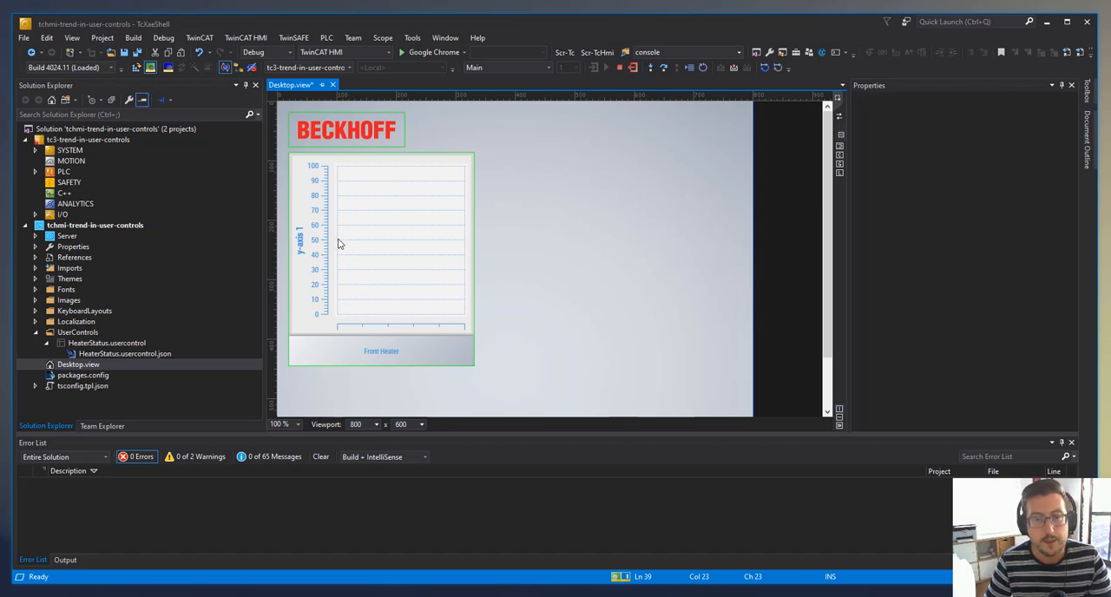
# - Clear the ButtonLabel text of HeaterStatus_1 and reset its TrendLineDesc parameter
pyautogui.click(340, 243)
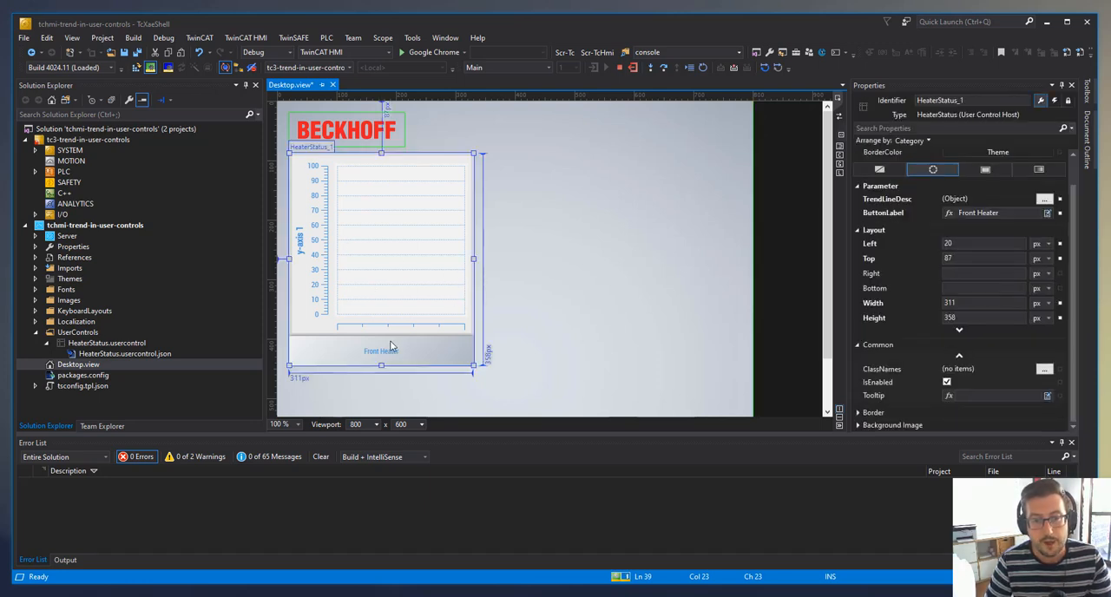
pyautogui.click(515, 268)
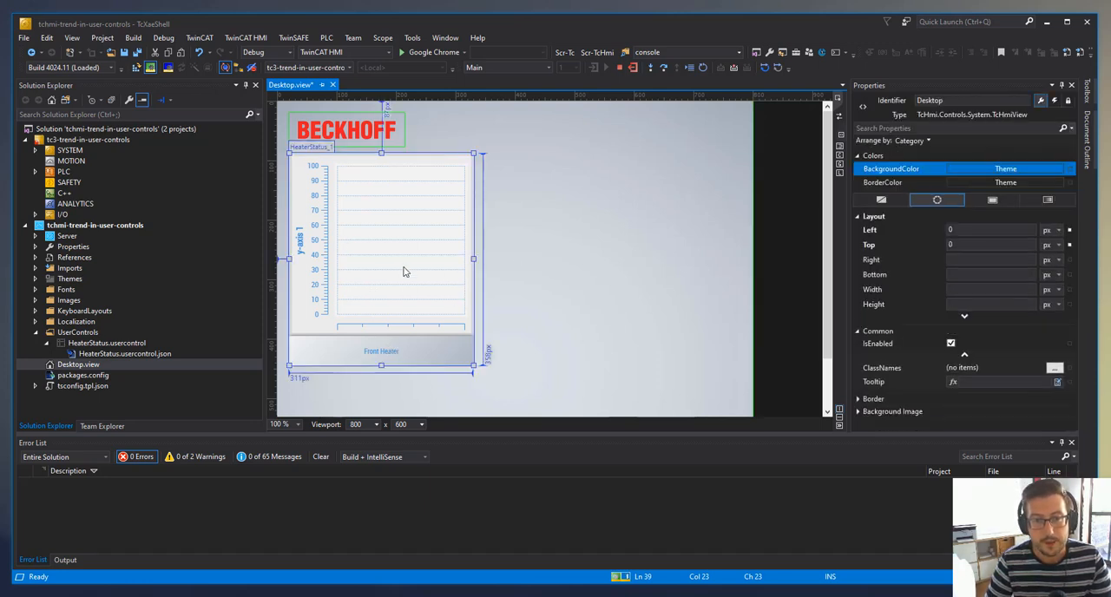
pyautogui.click(404, 270)
pyautogui.moveTo(1034, 213); pyautogui.dragTo(907, 211)
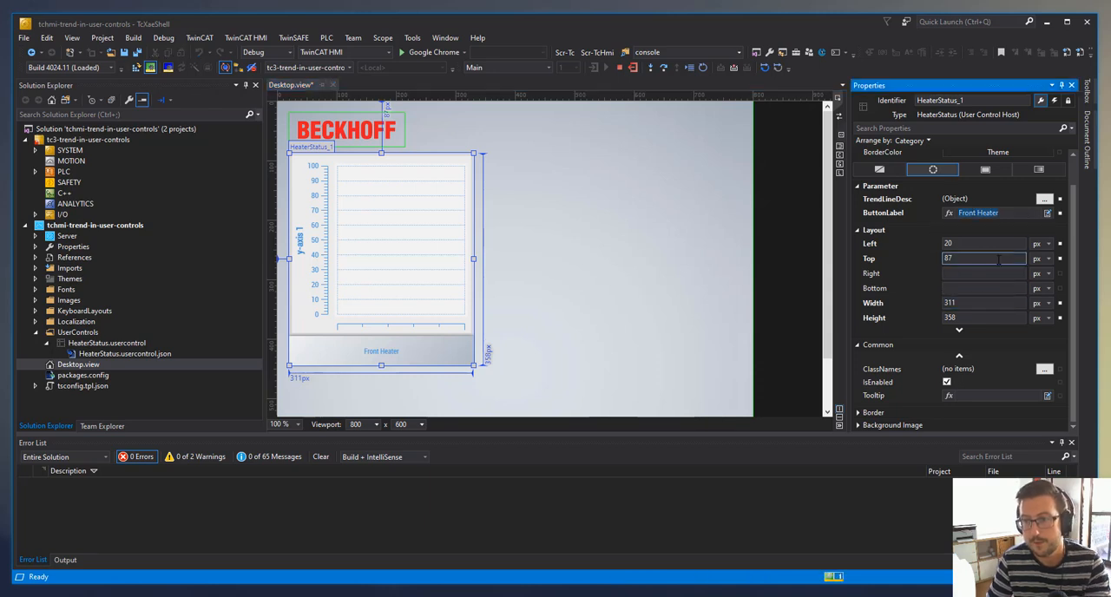
pyautogui.press('BackSpace')
pyautogui.click(1061, 202)
pyautogui.click(1090, 209)
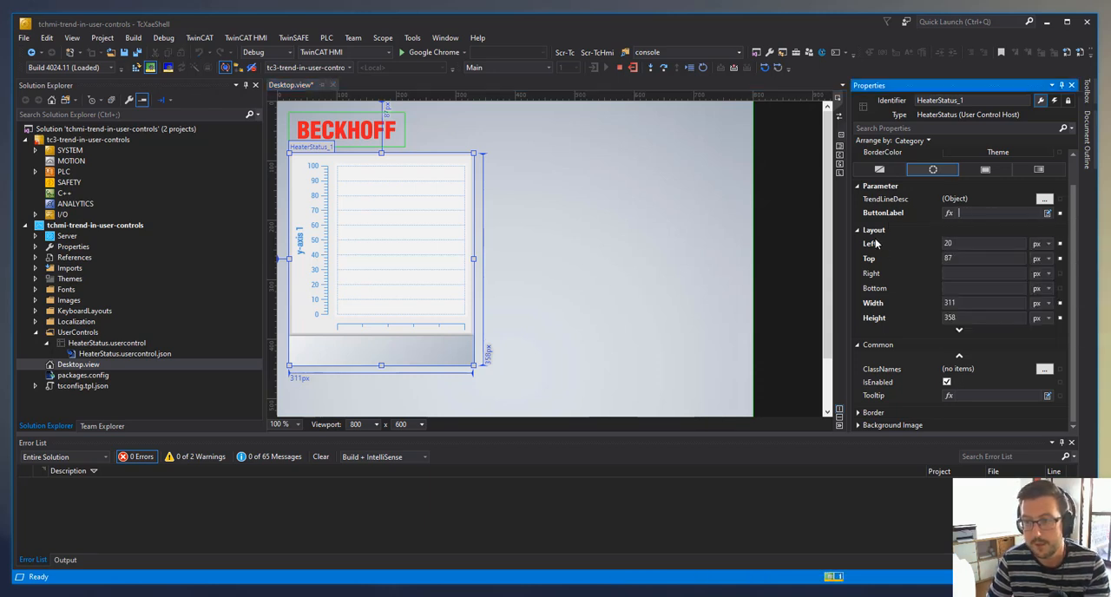
pyautogui.click(563, 253)
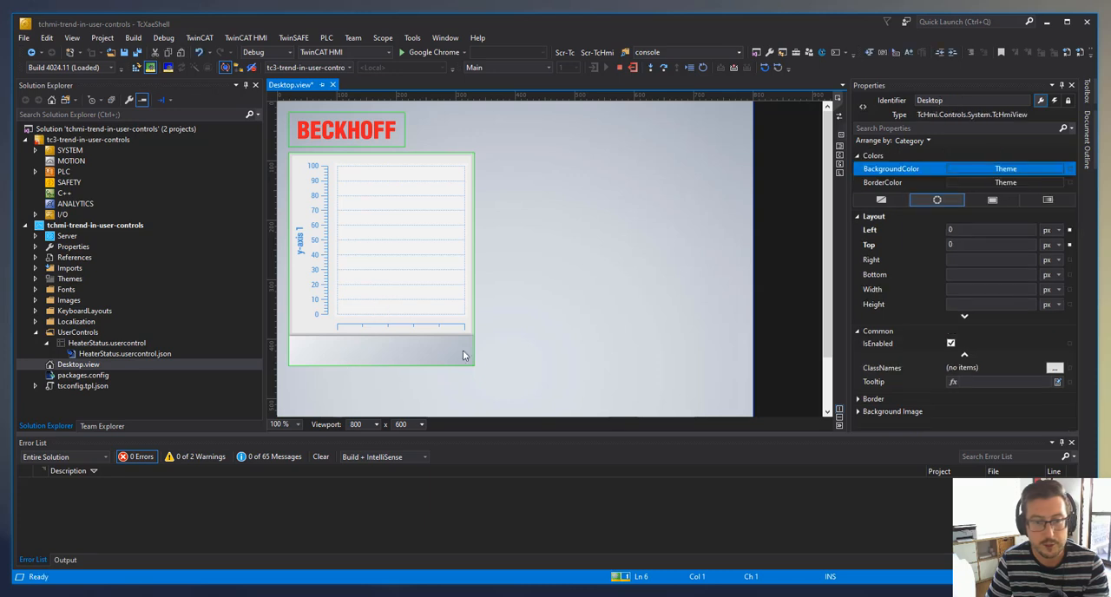
# - Place two 100 × 50 px buttons, one below the other, beside the HeaterStatus_1 control on Desktop.view
pyautogui.click(1086, 94)
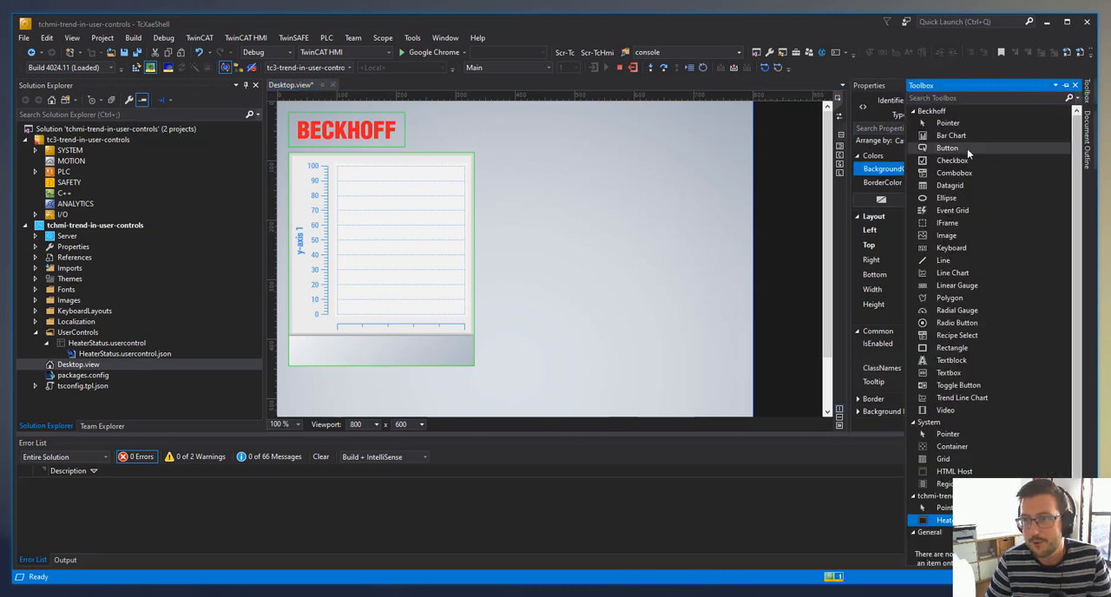
pyautogui.moveTo(955, 151); pyautogui.dragTo(507, 170)
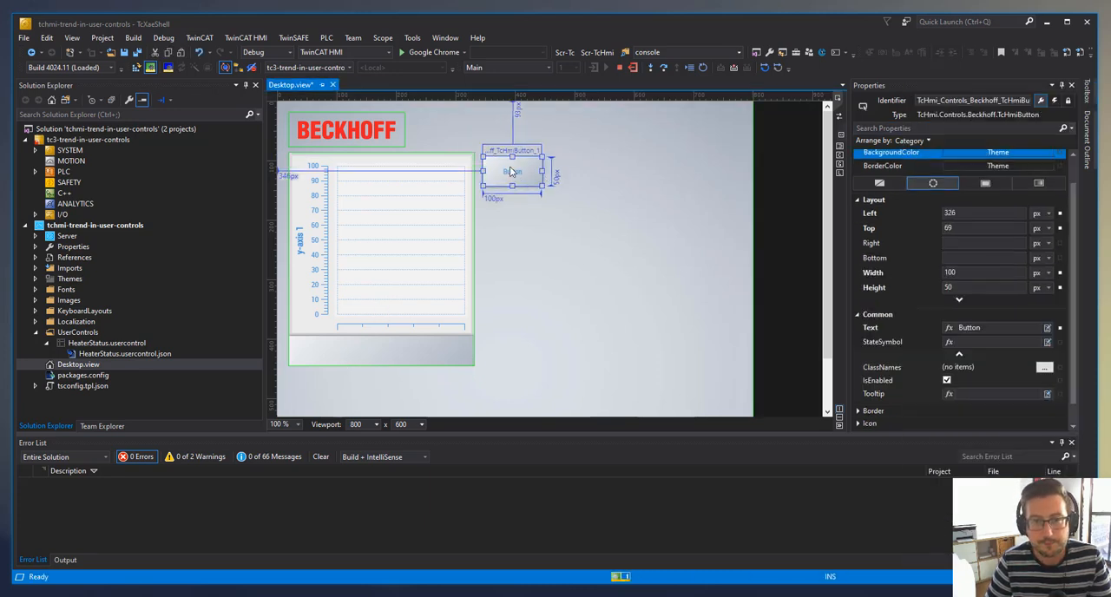
pyautogui.click(1089, 99)
pyautogui.moveTo(947, 153); pyautogui.dragTo(523, 200)
pyautogui.click(614, 211)
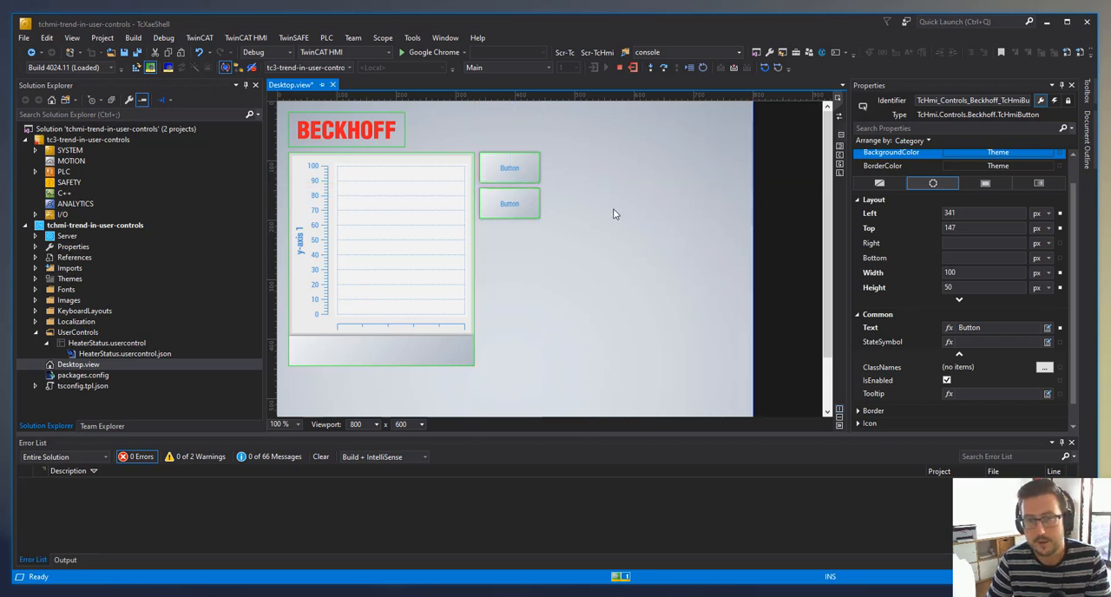
# - Set the upper button's text to Front and the lower button's text to Rear
pyautogui.click(510, 167)
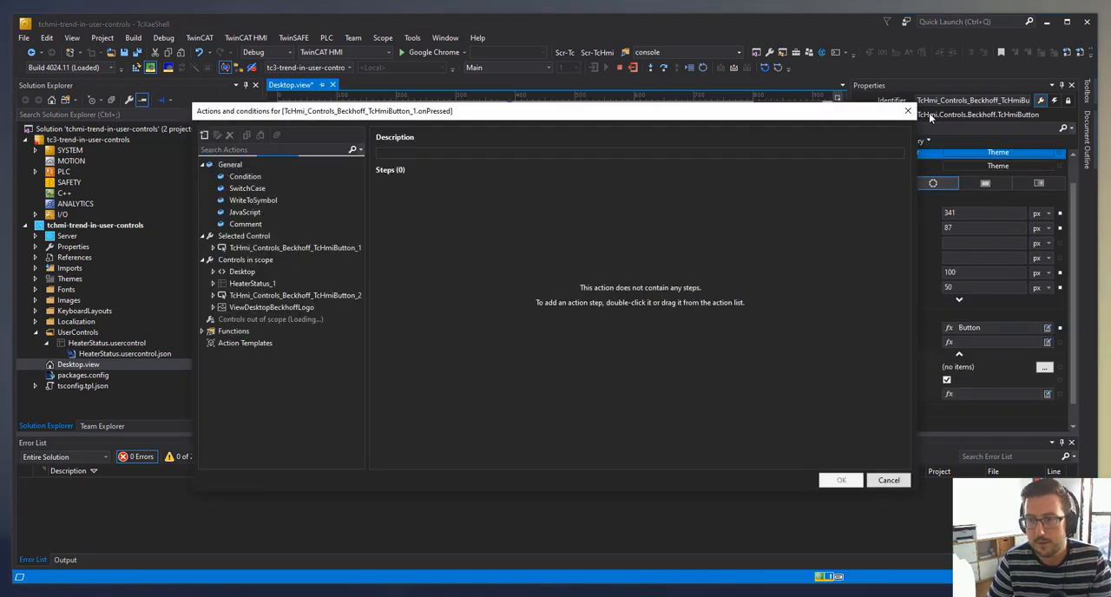
pyautogui.click(908, 110)
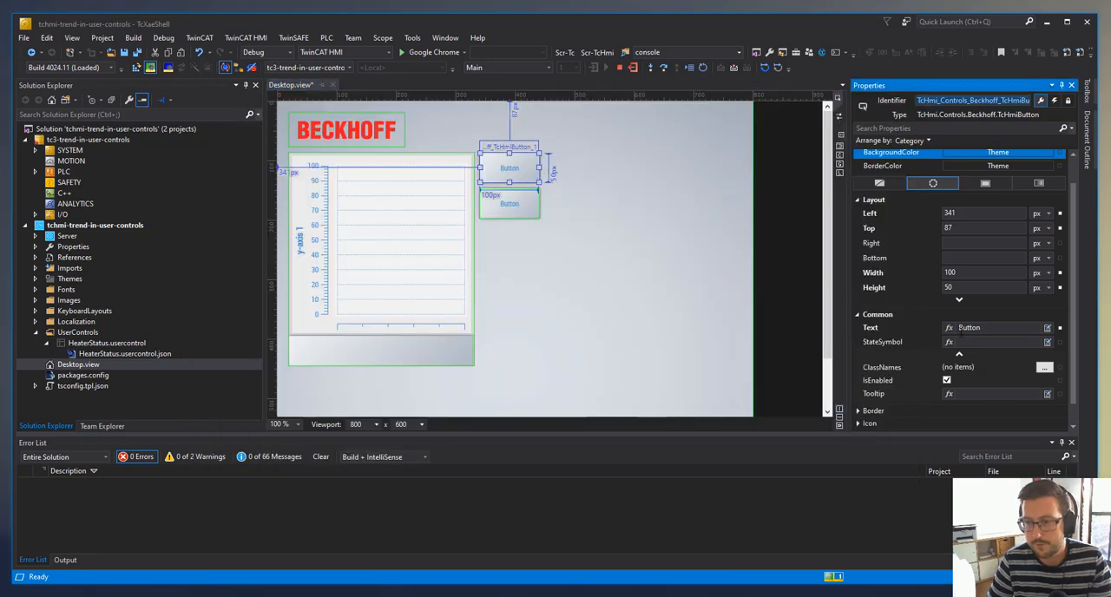
pyautogui.doubleClick(970, 327)
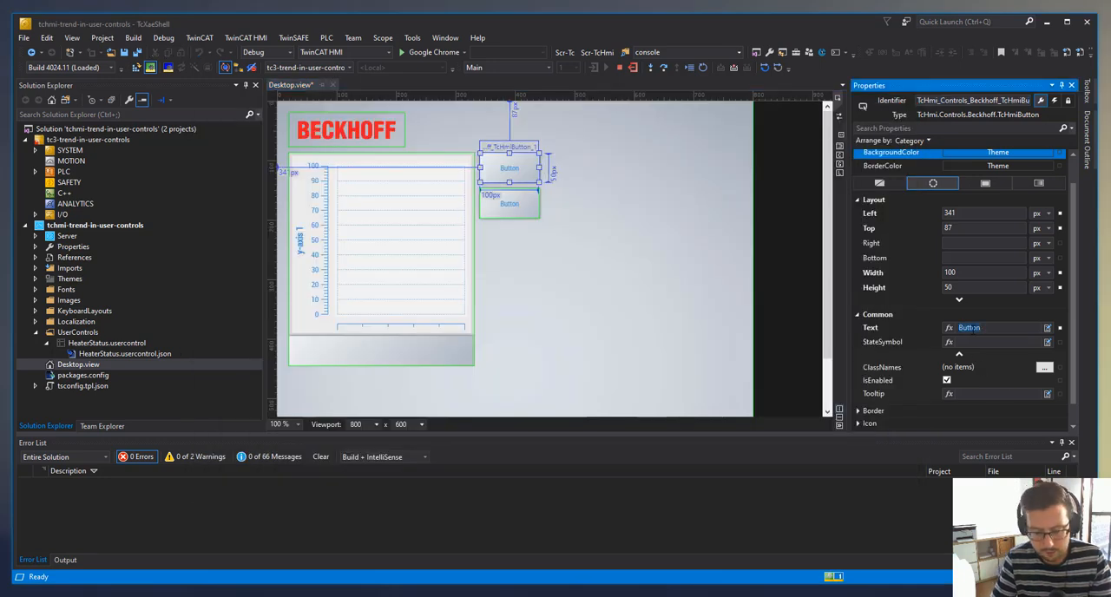
pyautogui.write('Front')
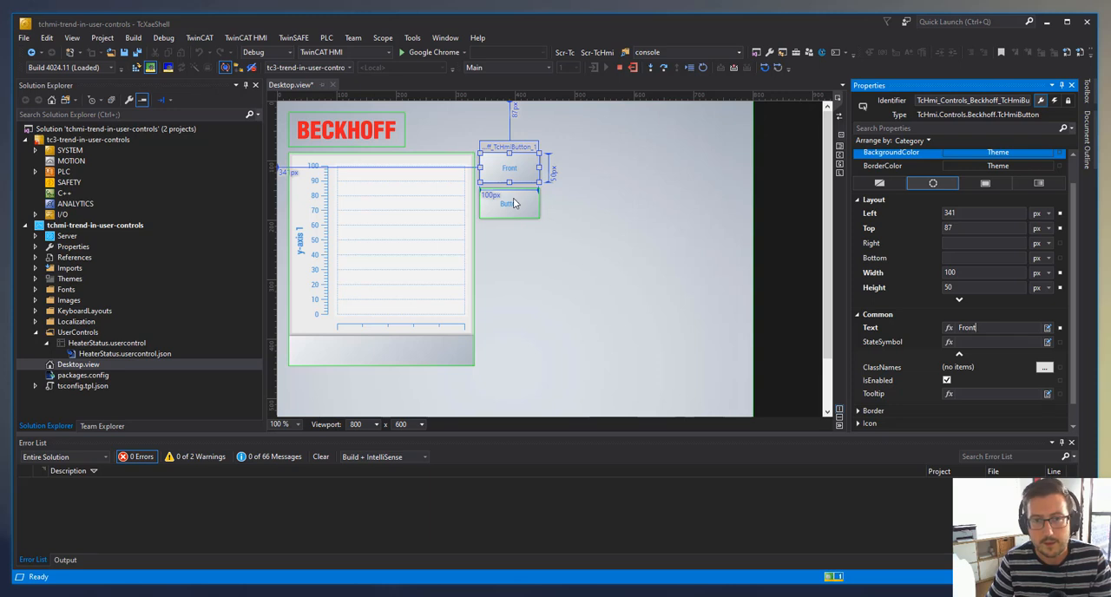
pyautogui.click(513, 203)
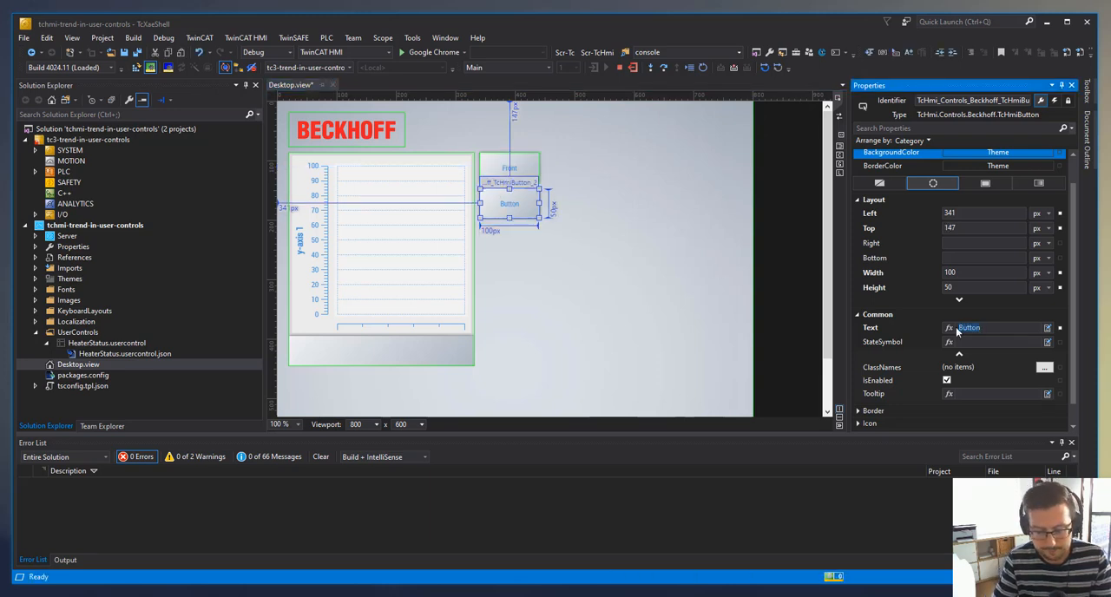
pyautogui.write('Rea')
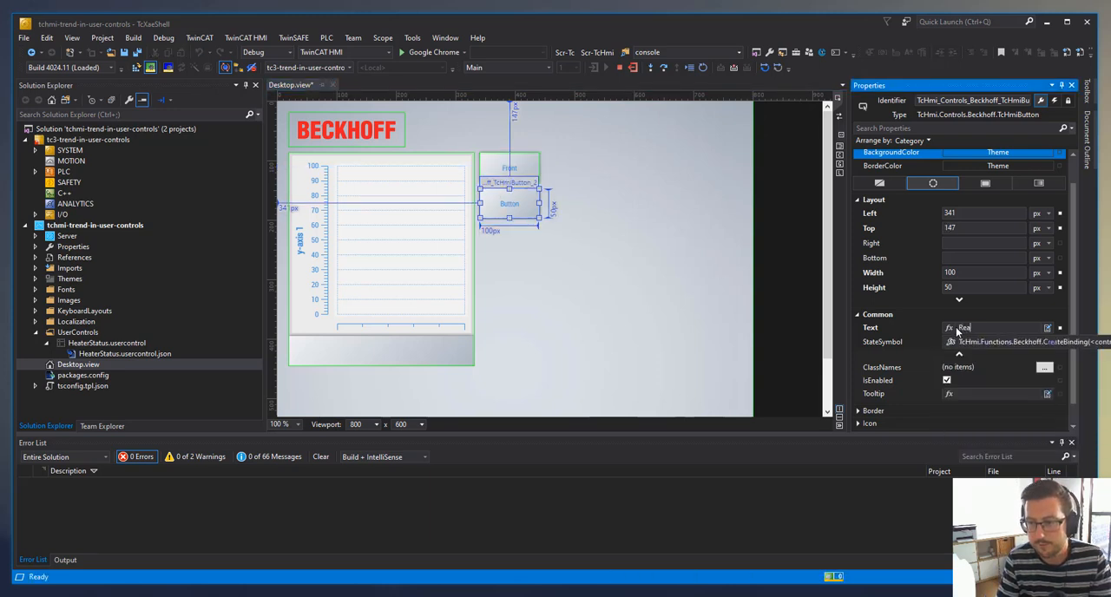
pyautogui.write('r')
pyautogui.press('Return')
pyautogui.click(657, 198)
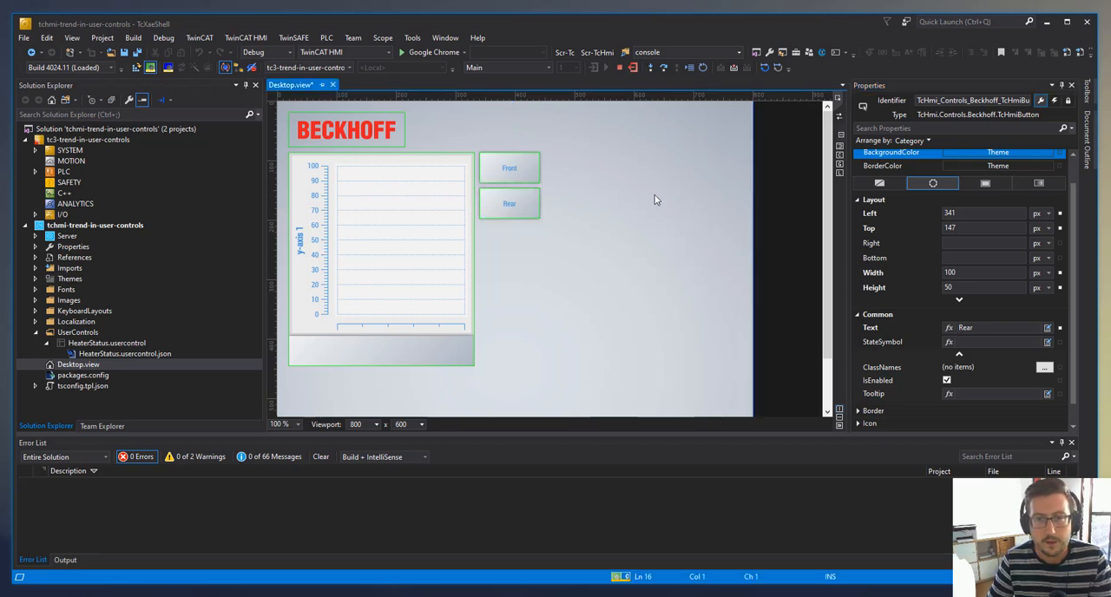
# - Add a WriteToSymbol step to the Front button's onPressed event that writes Front to HeaterStatus_1::ButtonLabel
pyautogui.click(493, 173)
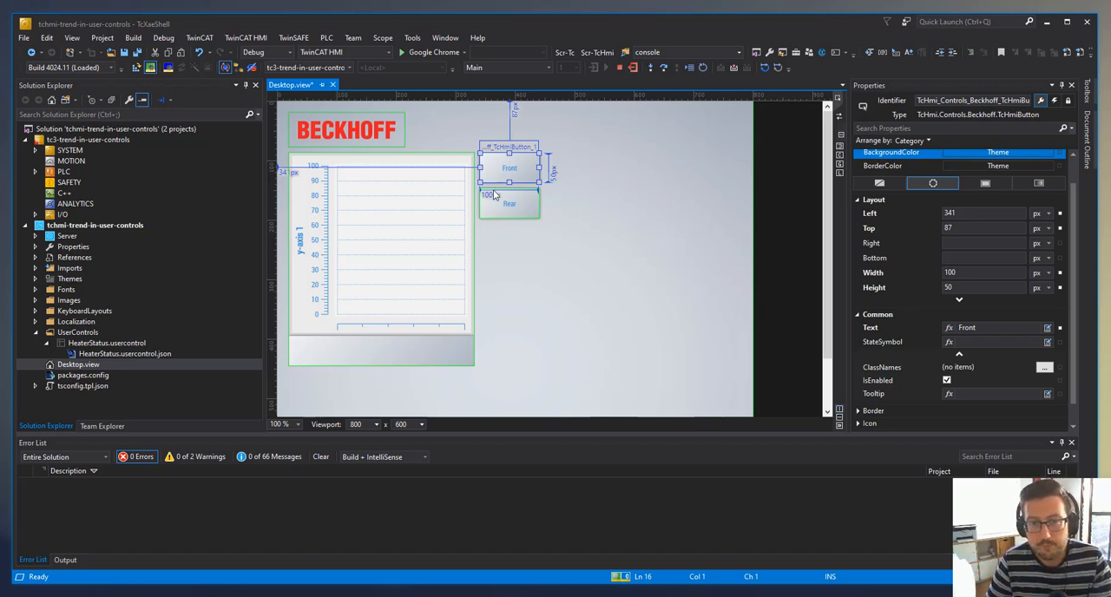
pyautogui.doubleClick(512, 171)
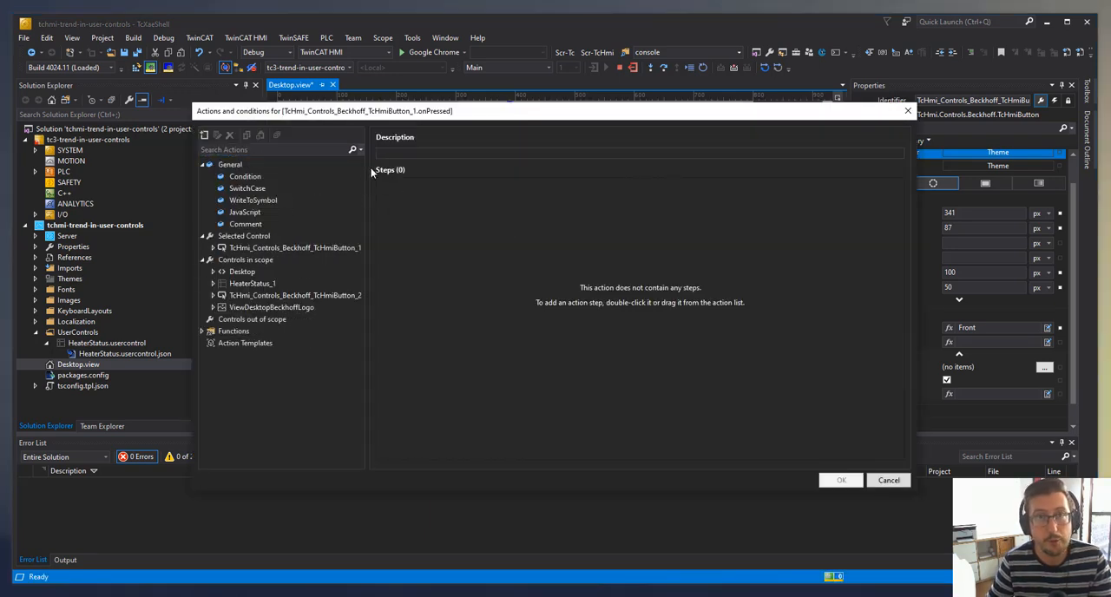
pyautogui.moveTo(253, 200); pyautogui.dragTo(469, 218)
pyautogui.click(542, 194)
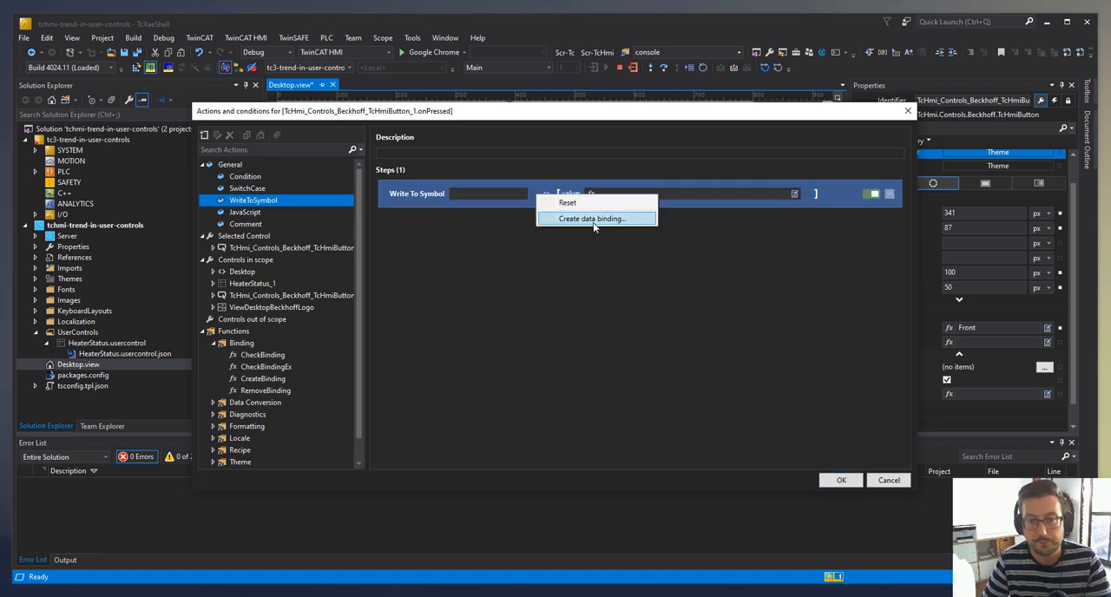
pyautogui.click(568, 217)
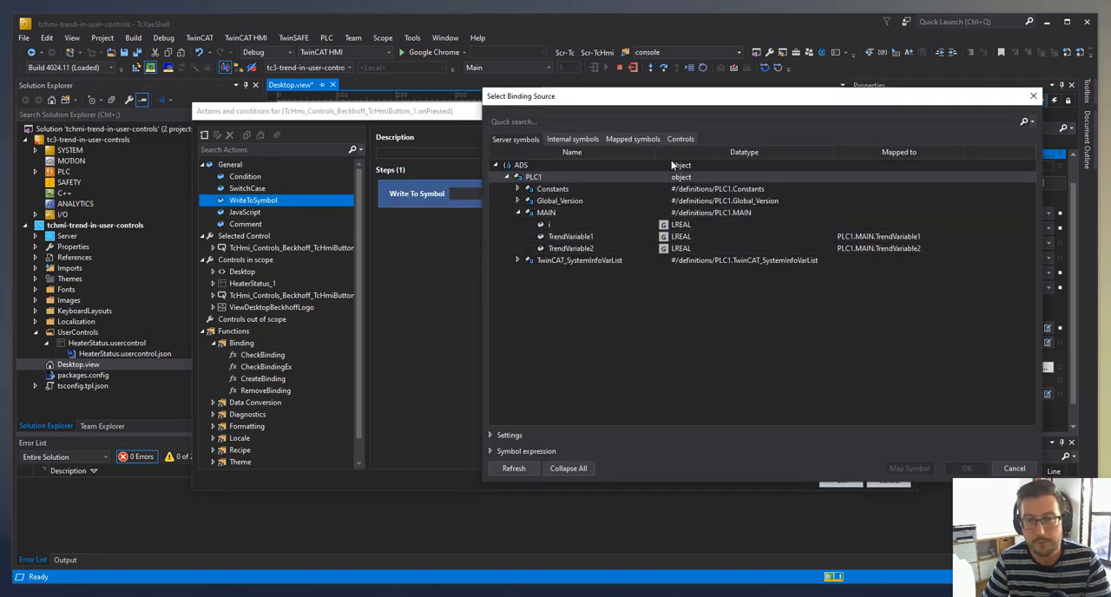
pyautogui.click(680, 139)
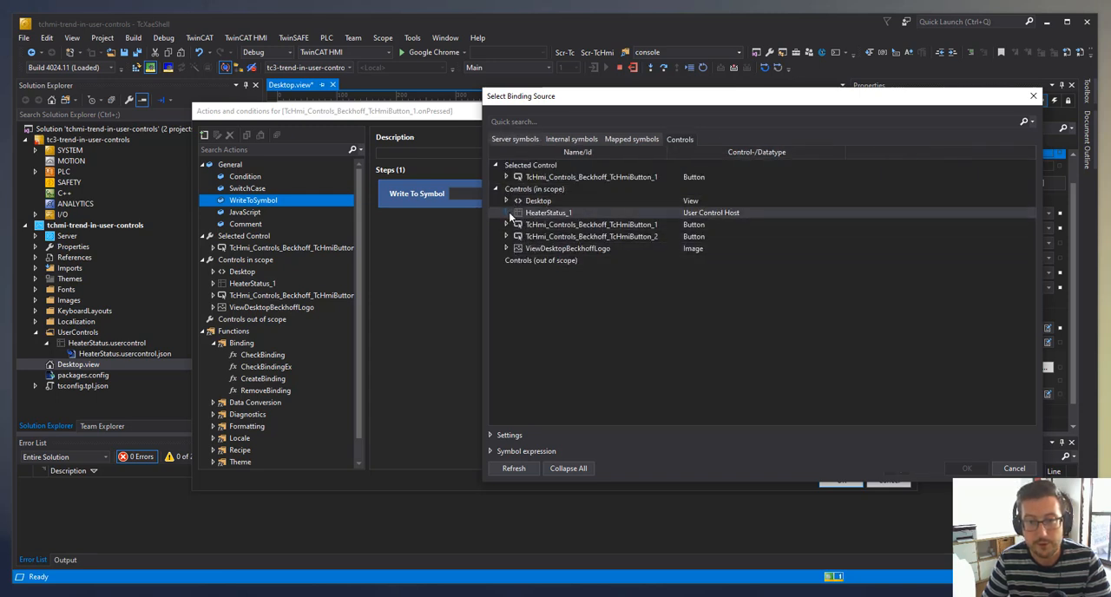
pyautogui.click(507, 212)
pyautogui.click(518, 284)
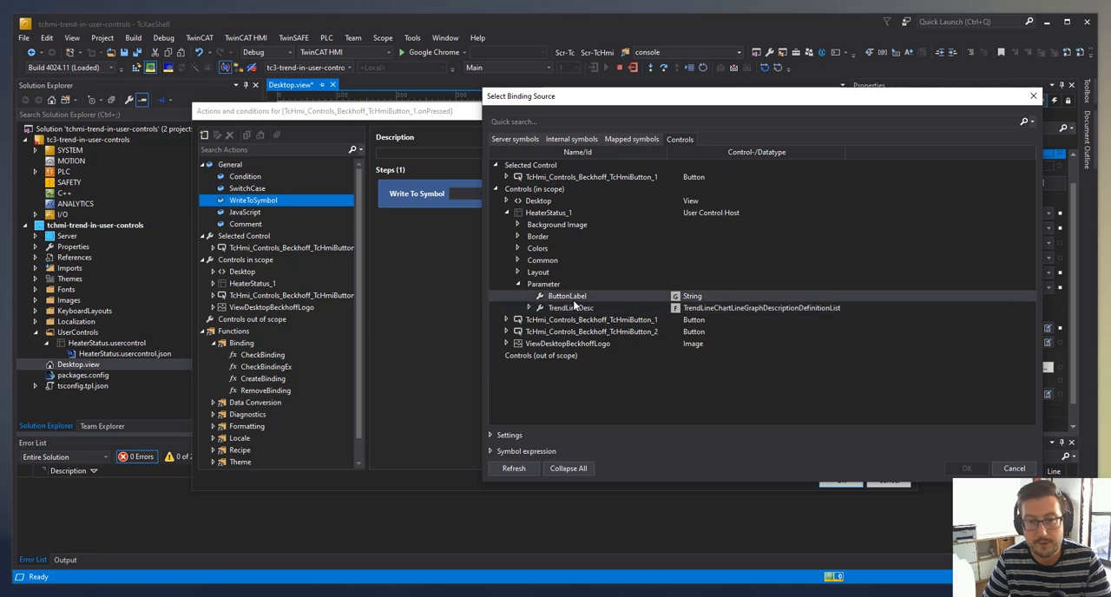
pyautogui.doubleClick(575, 297)
pyautogui.click(676, 193)
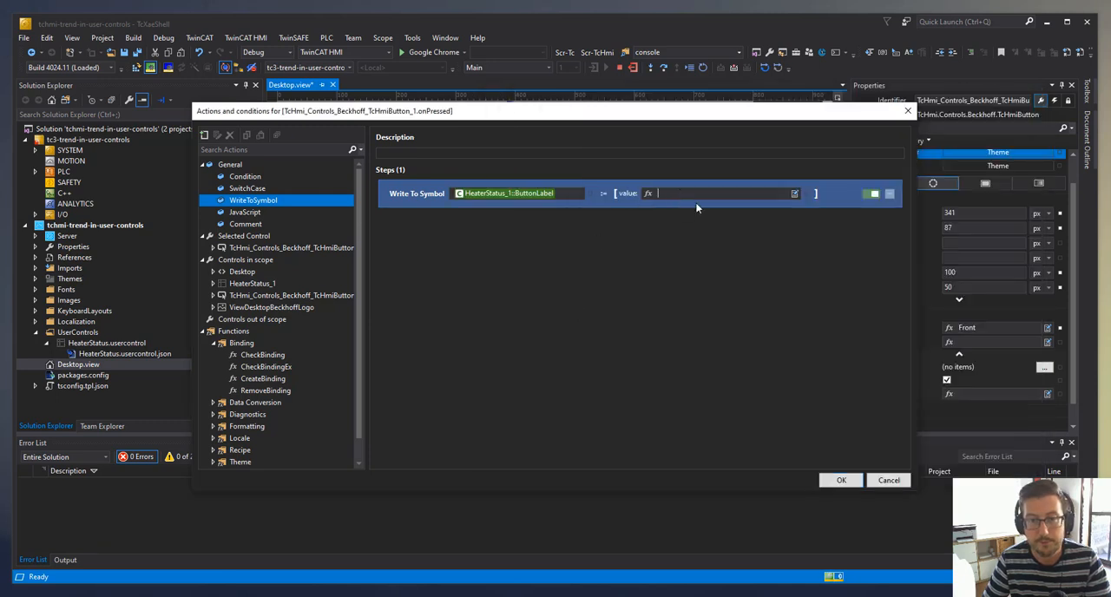
pyautogui.write('Front')
pyautogui.press('Return')
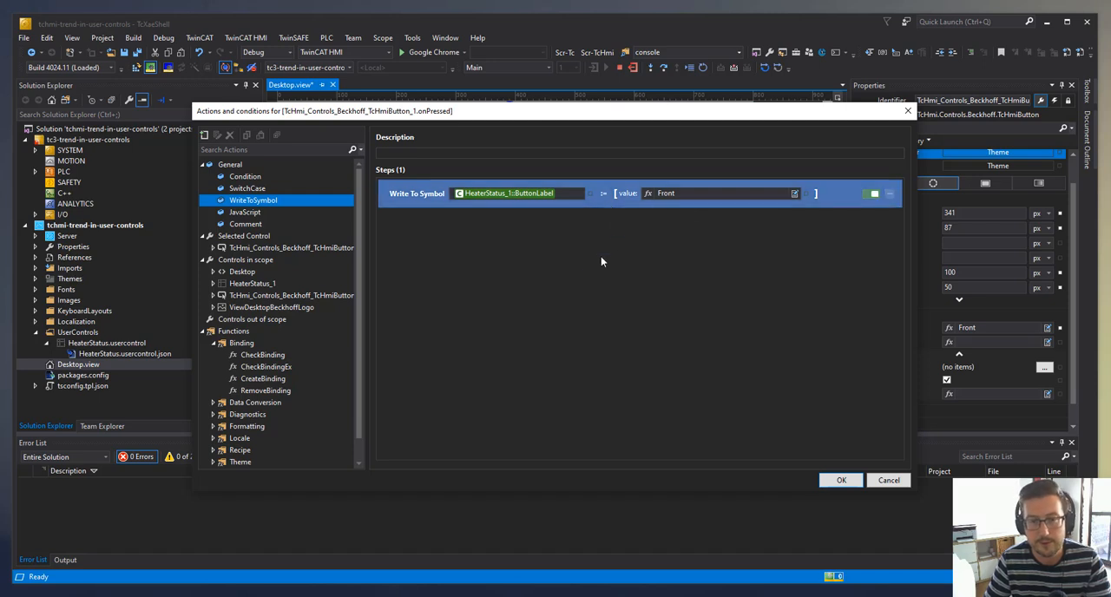
# - Add a second WriteToSymbol step to the same event and bind its target to HeaterStatus_1::TrendLineDesc
pyautogui.moveTo(280, 209); pyautogui.dragTo(469, 258)
pyautogui.click(532, 224)
pyautogui.click(573, 243)
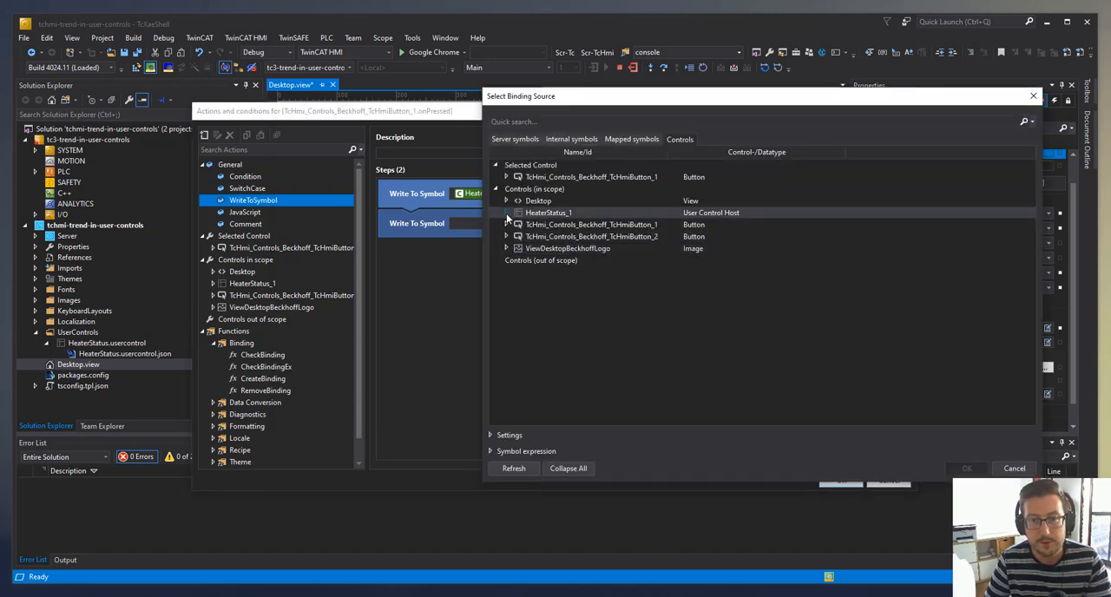
pyautogui.click(506, 213)
pyautogui.click(518, 284)
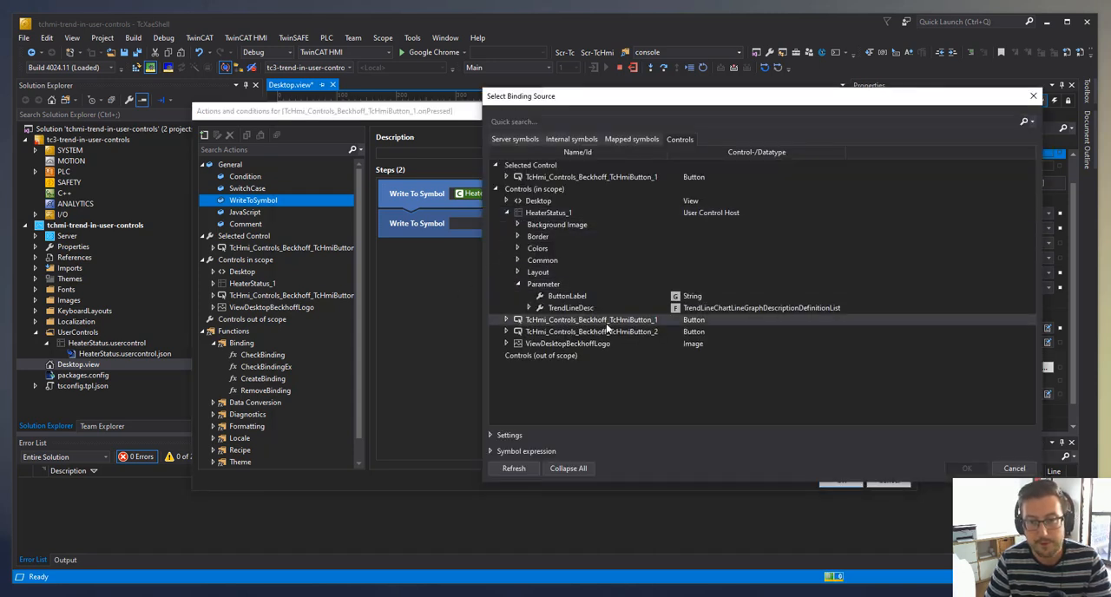
pyautogui.click(571, 308)
pyautogui.click(965, 468)
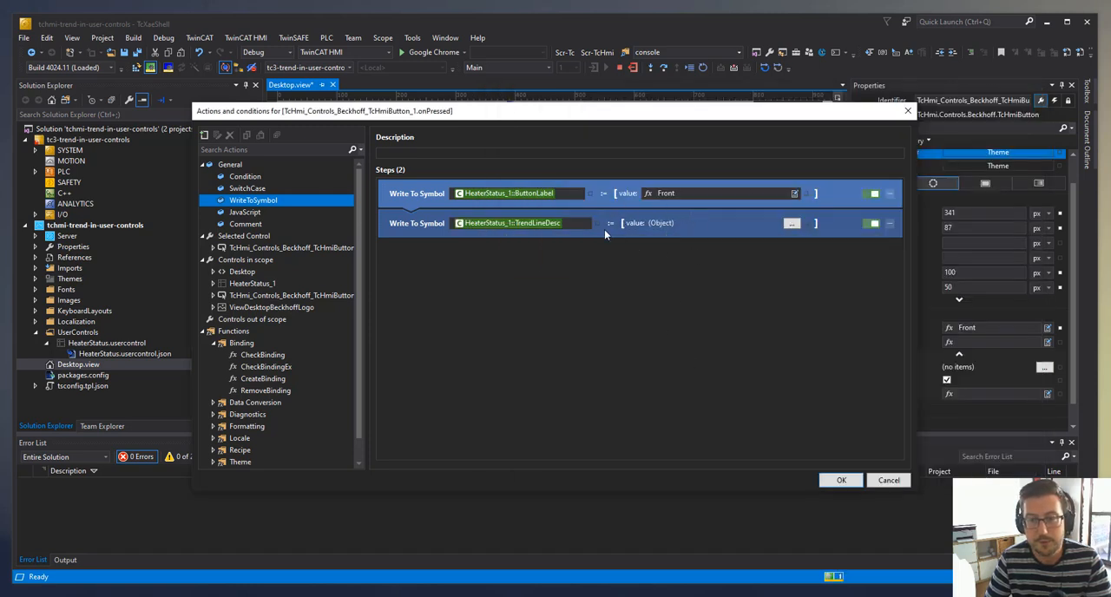
# - Give the TrendLineDesc write action one line graph description with symbol PLC1.MAIN.TrendVariable1 and Y-Axis Id 1, and accept the Front button's actions
pyautogui.click(793, 224)
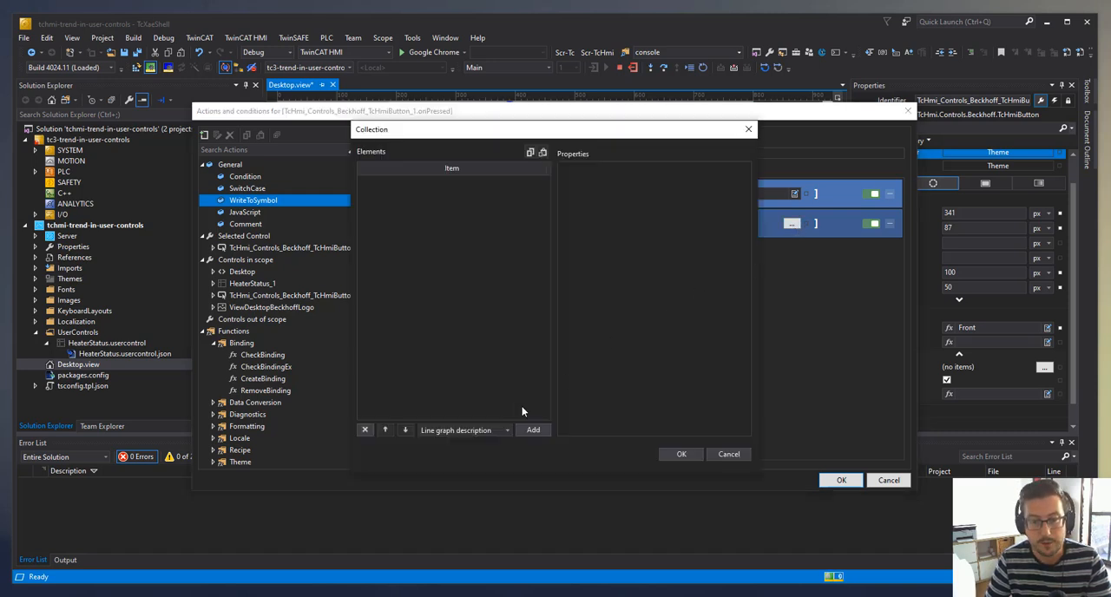
pyautogui.click(533, 430)
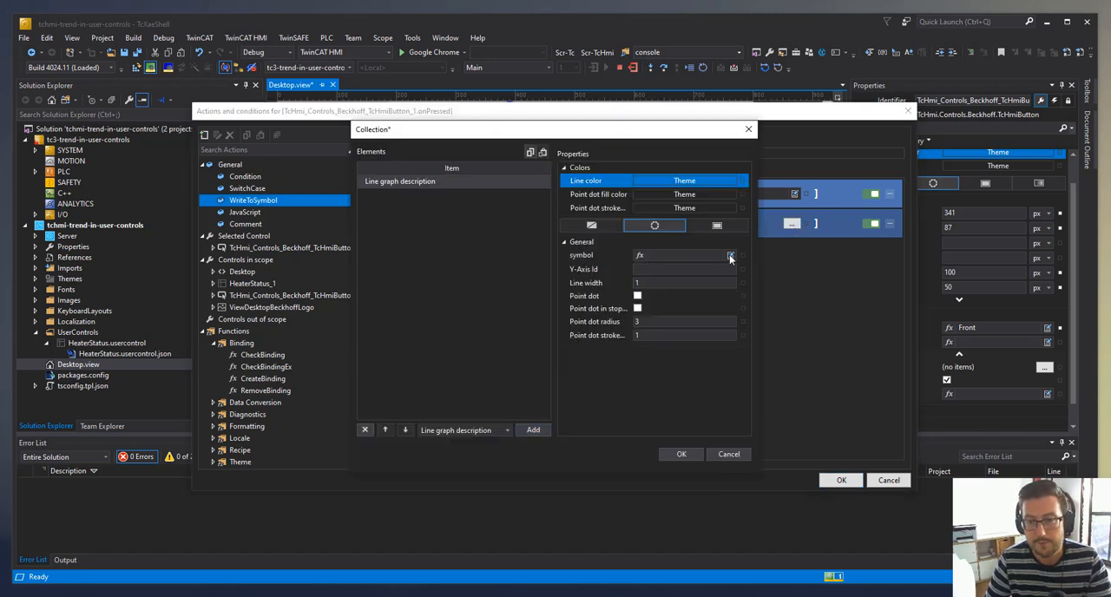
pyautogui.click(699, 255)
pyautogui.write('t')
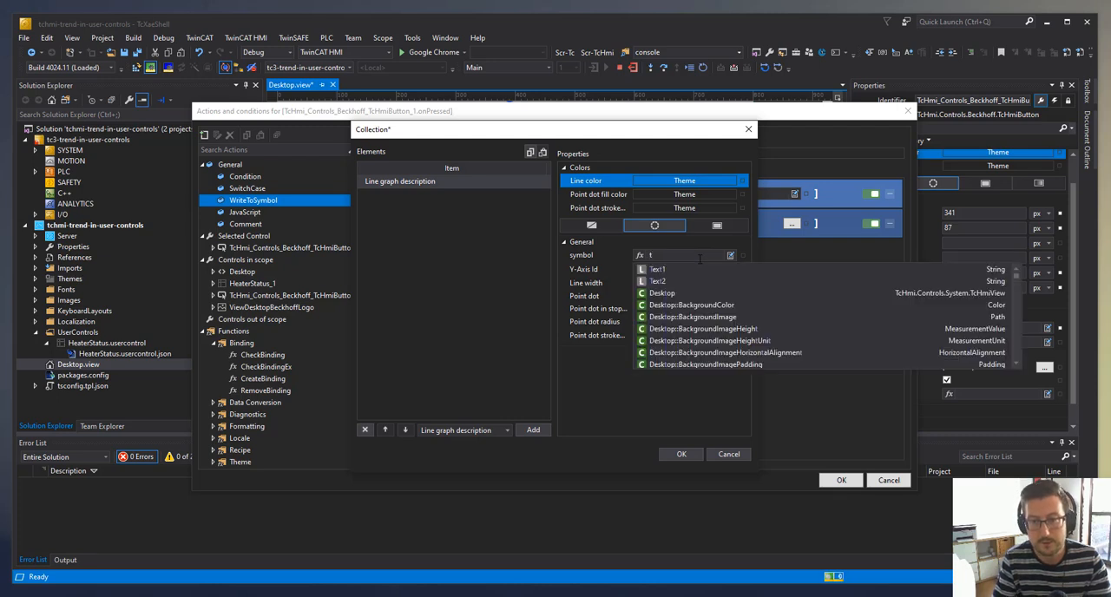
pyautogui.write('ren')
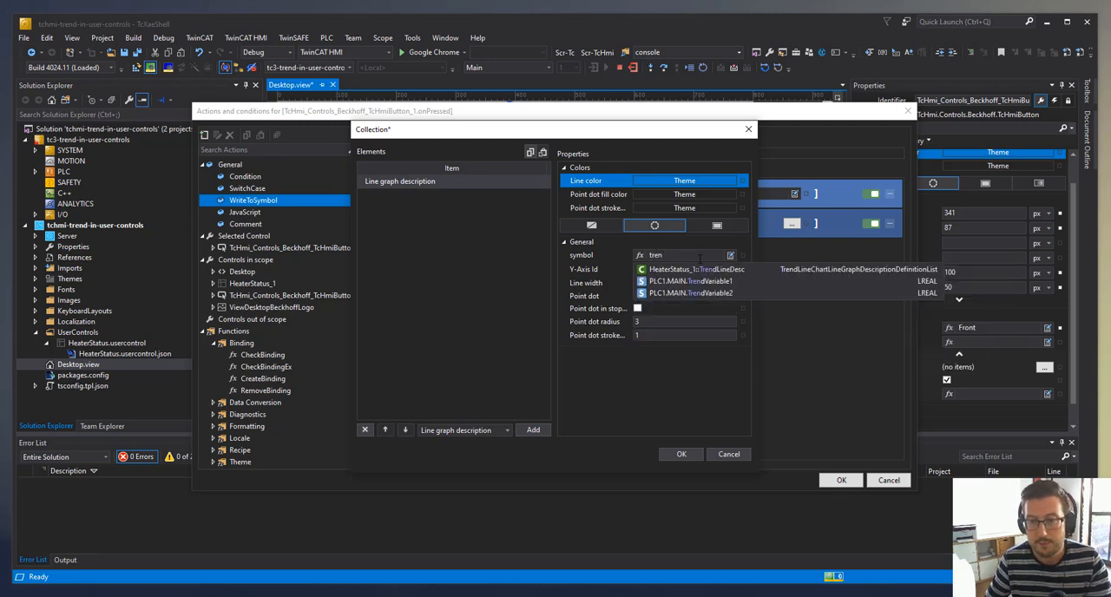
pyautogui.click(722, 281)
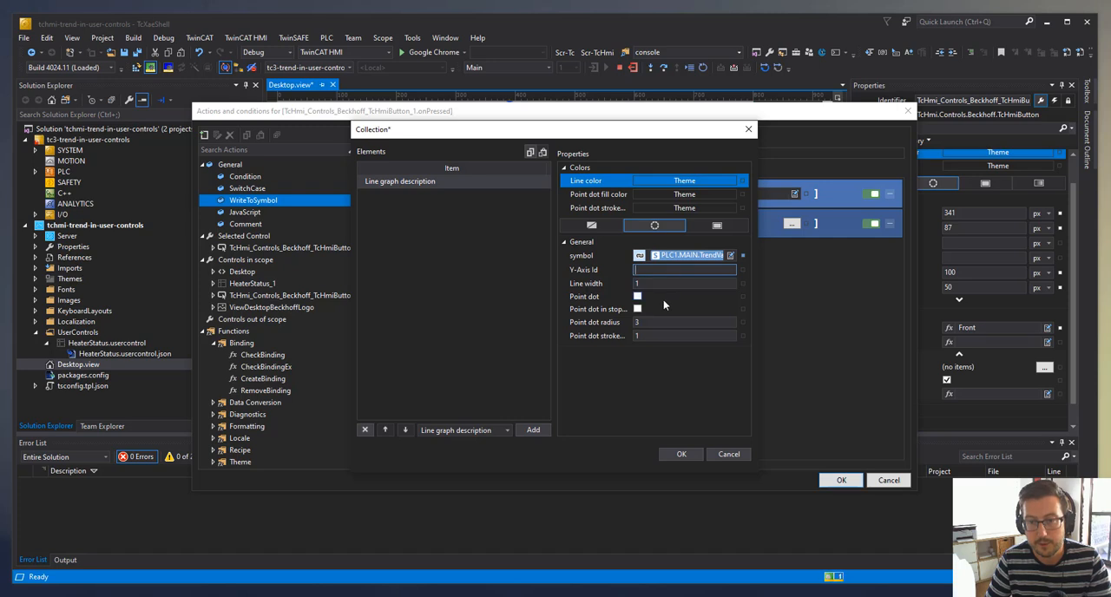
pyautogui.click(664, 363)
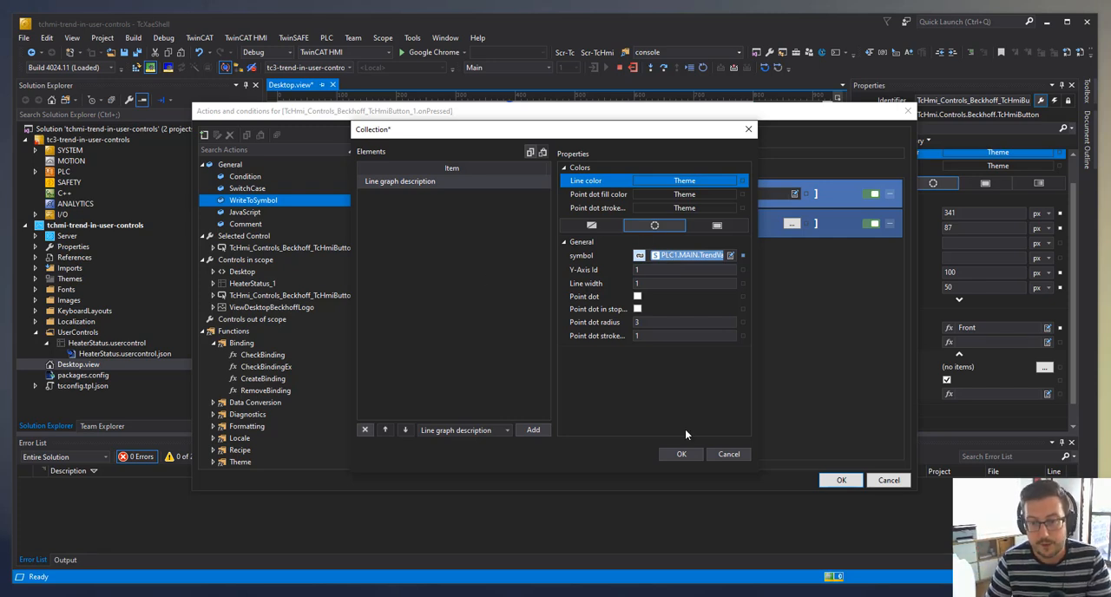
pyautogui.click(684, 454)
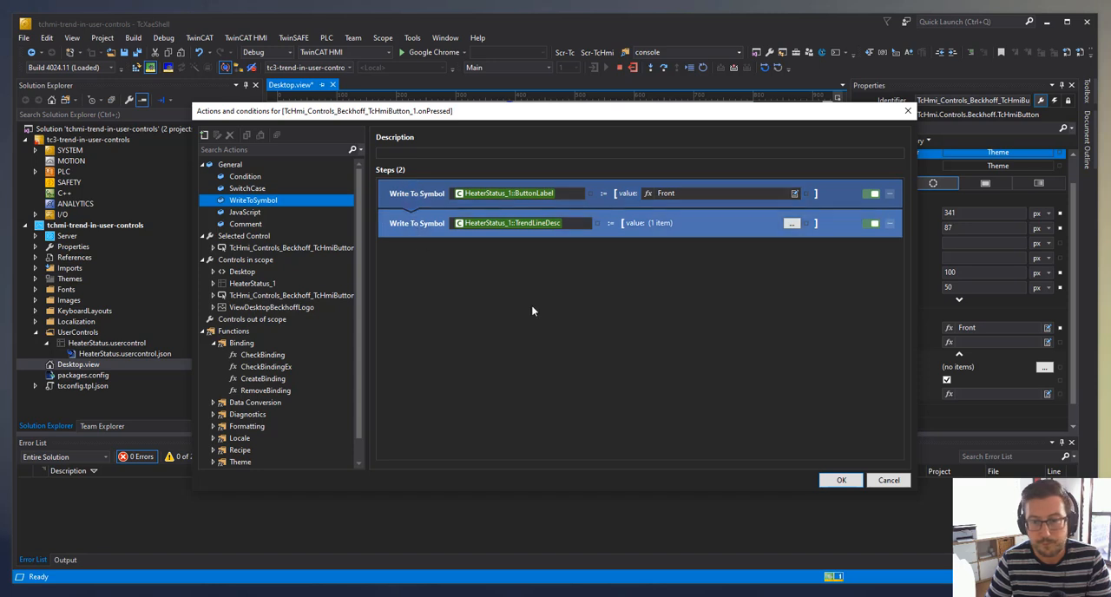
pyautogui.click(841, 481)
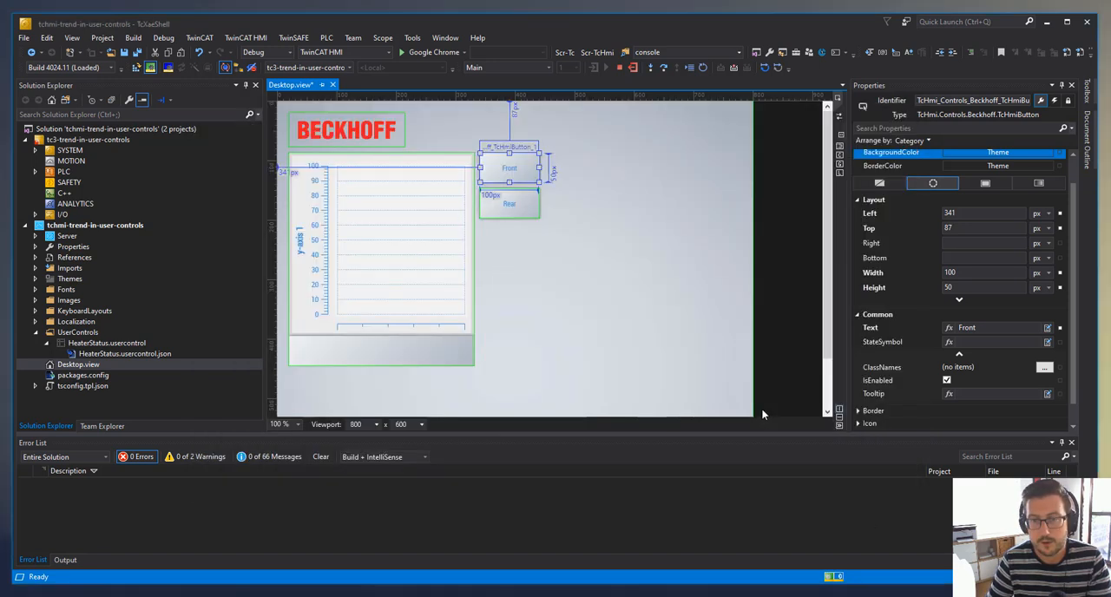
# - Copy the Front button's two WriteToSymbol steps into the Rear button's onPressed event and set the ButtonLabel value to Rear
pyautogui.doubleClick(514, 174)
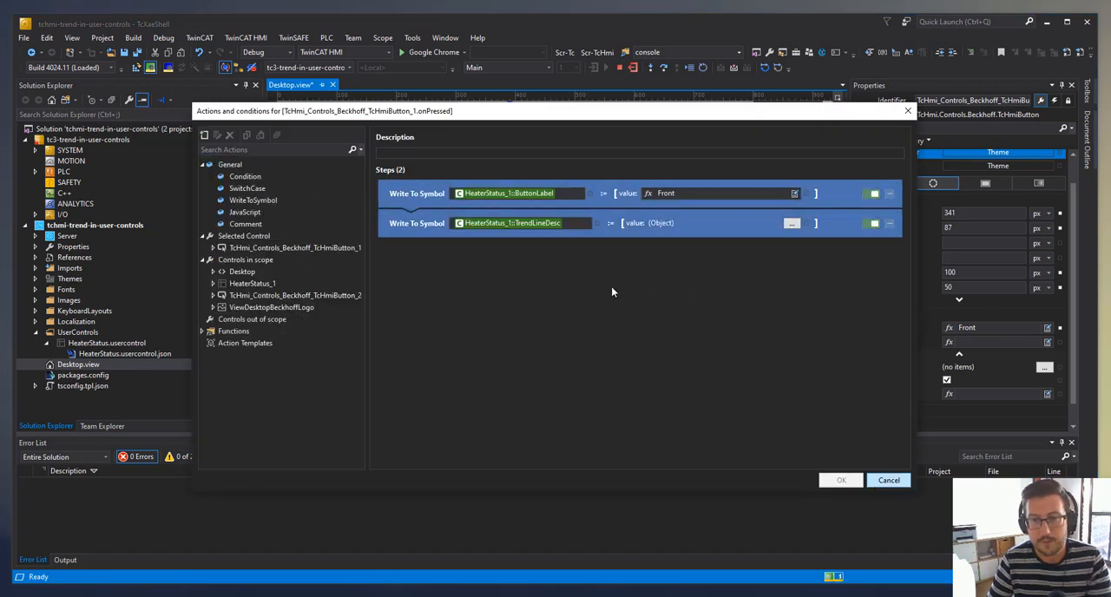
pyautogui.press('Escape')
pyautogui.doubleClick(521, 205)
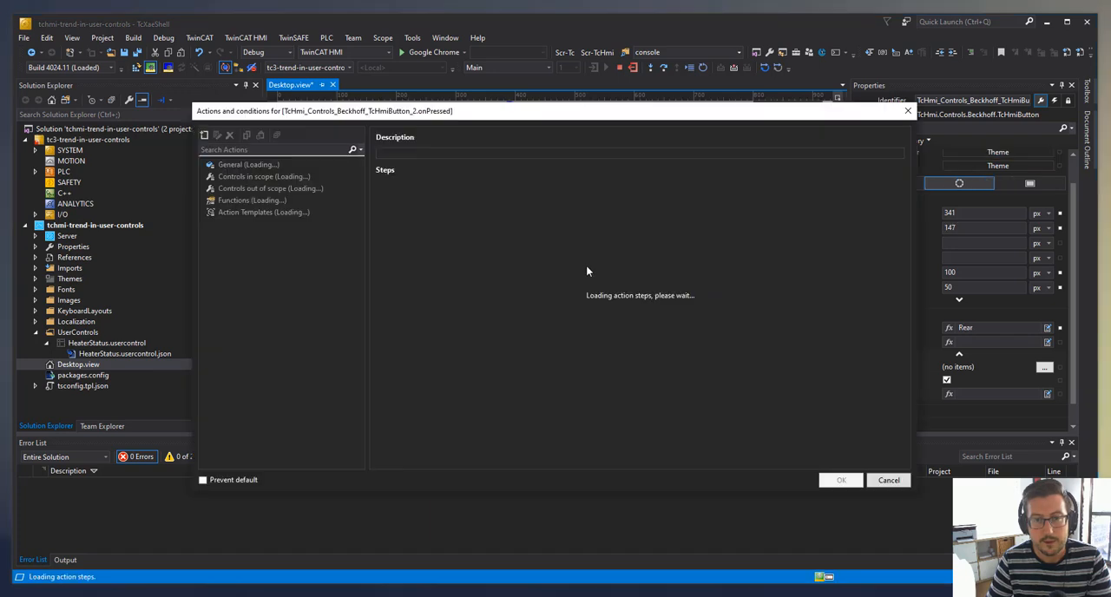
pyautogui.hotkey('ctrl', 'v')
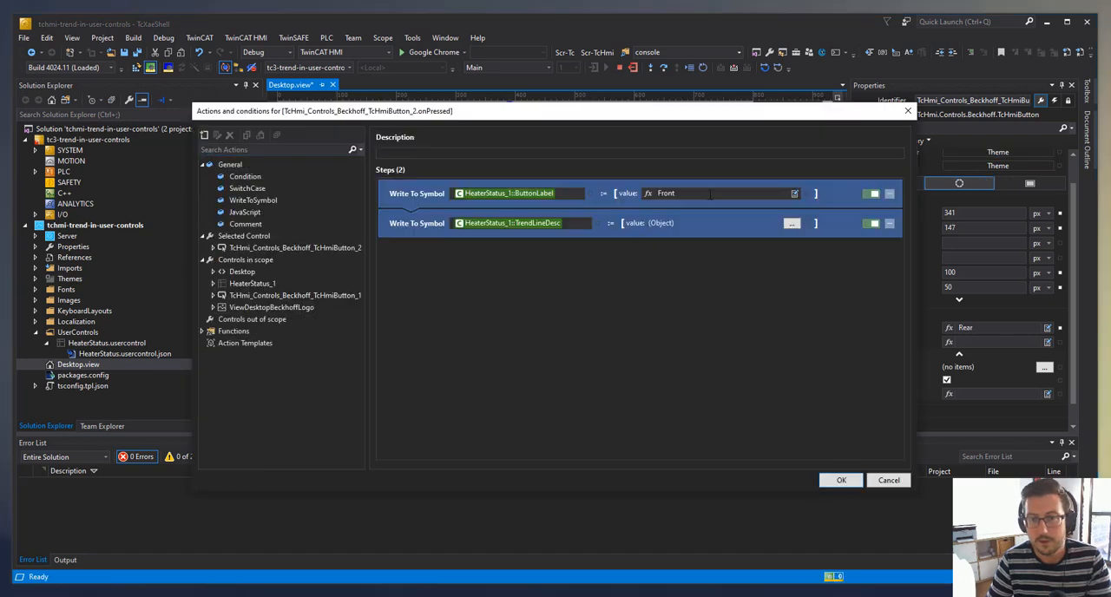
pyautogui.hotkey('ctrl', 'a')
pyautogui.write('Rear')
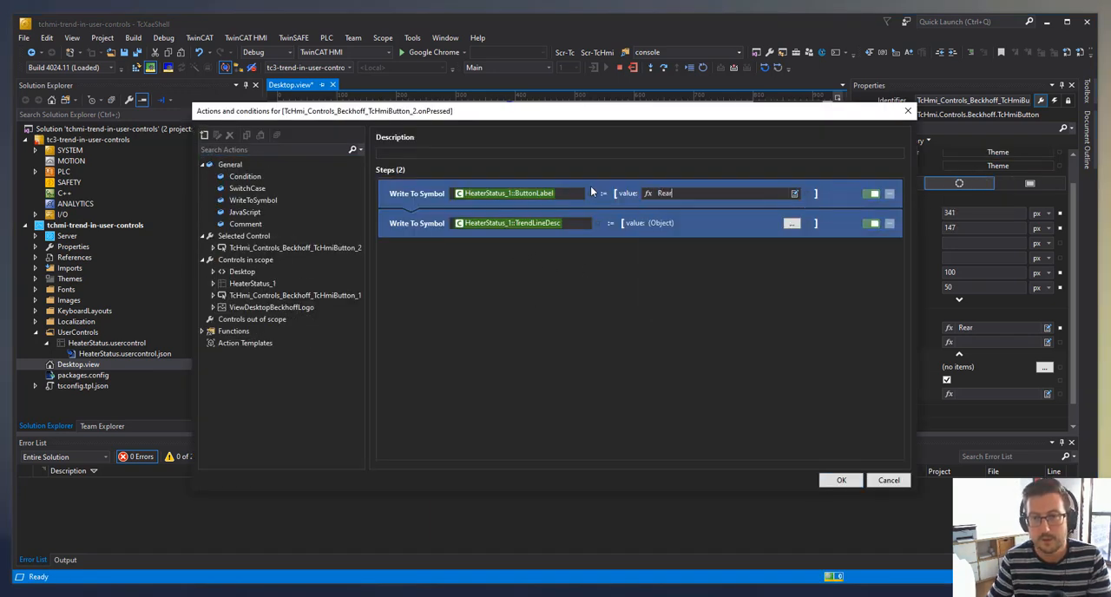
# - Set the symbol of the Rear button's line graph description to PLC1.MAIN.TrendVariable2 and accept the button's actions
pyautogui.click(792, 223)
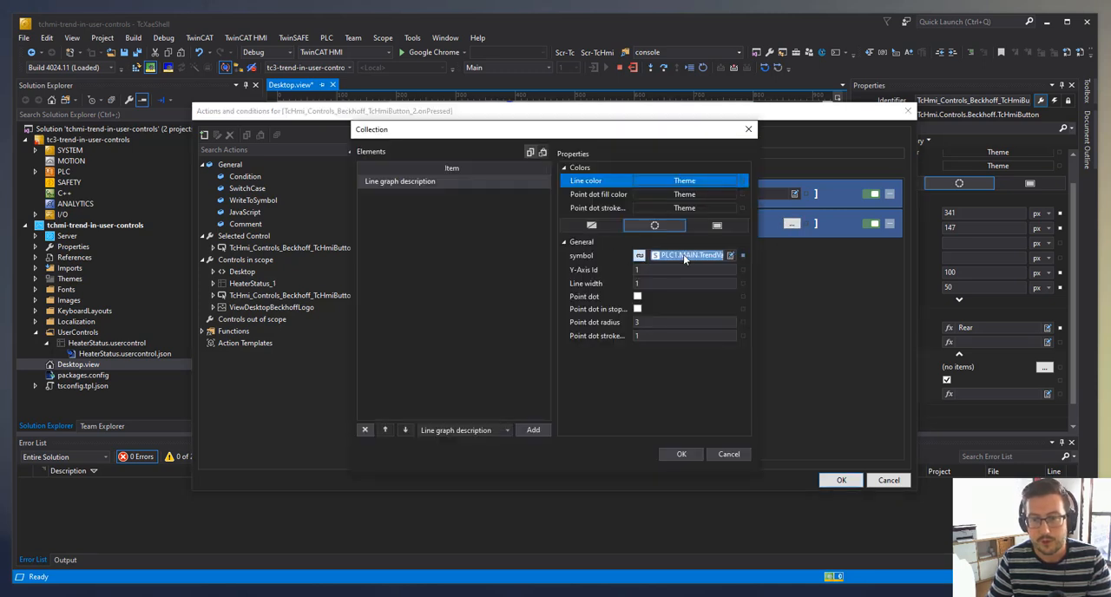
pyautogui.doubleClick(684, 259)
pyautogui.write('trend')
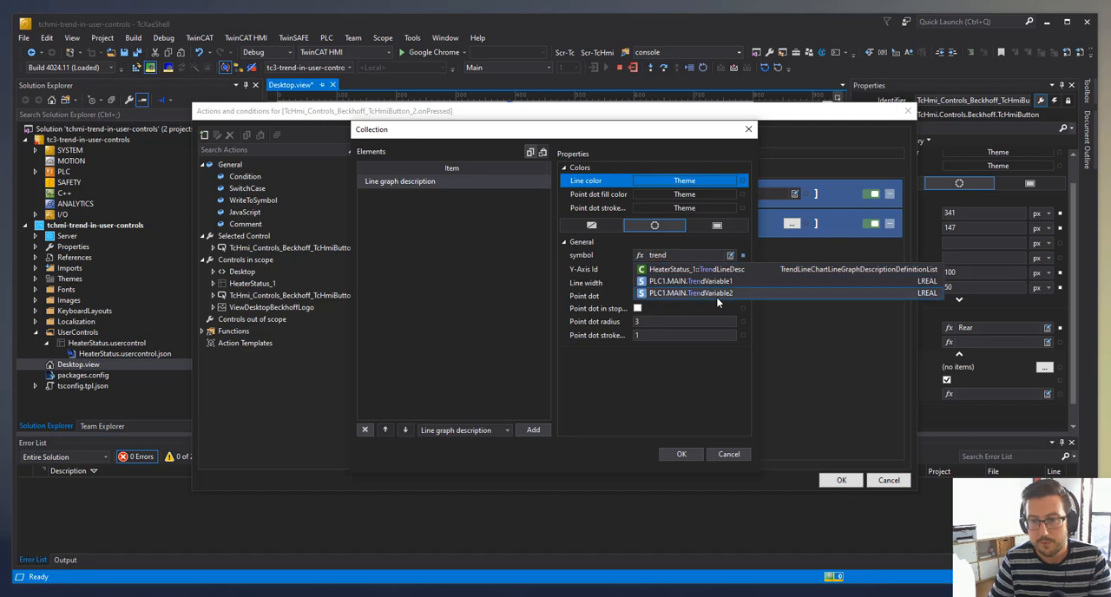
pyautogui.click(716, 294)
pyautogui.click(683, 454)
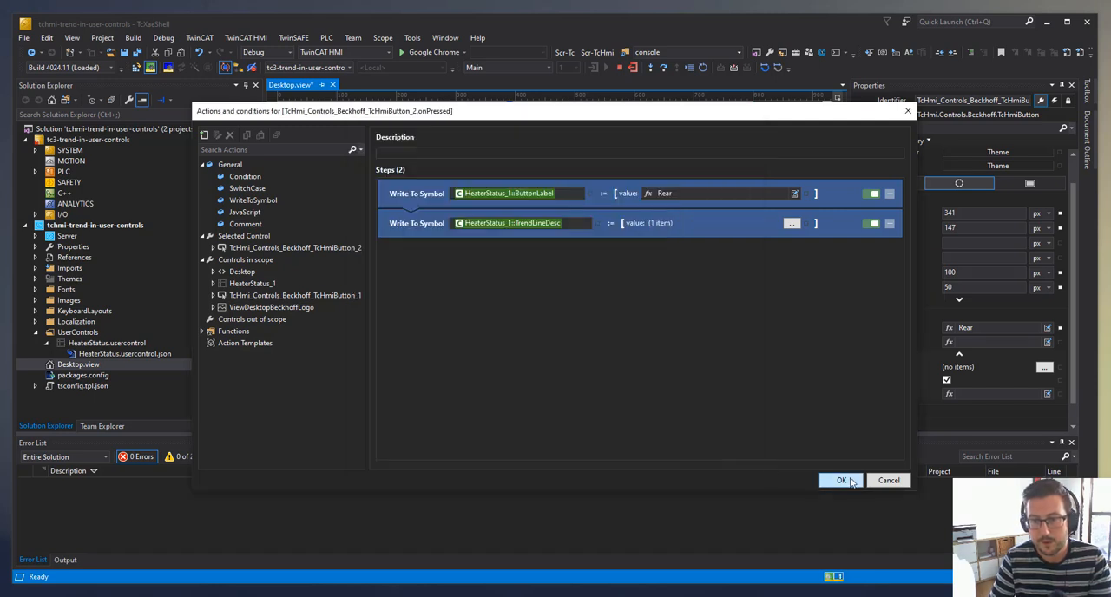
pyautogui.press('Return')
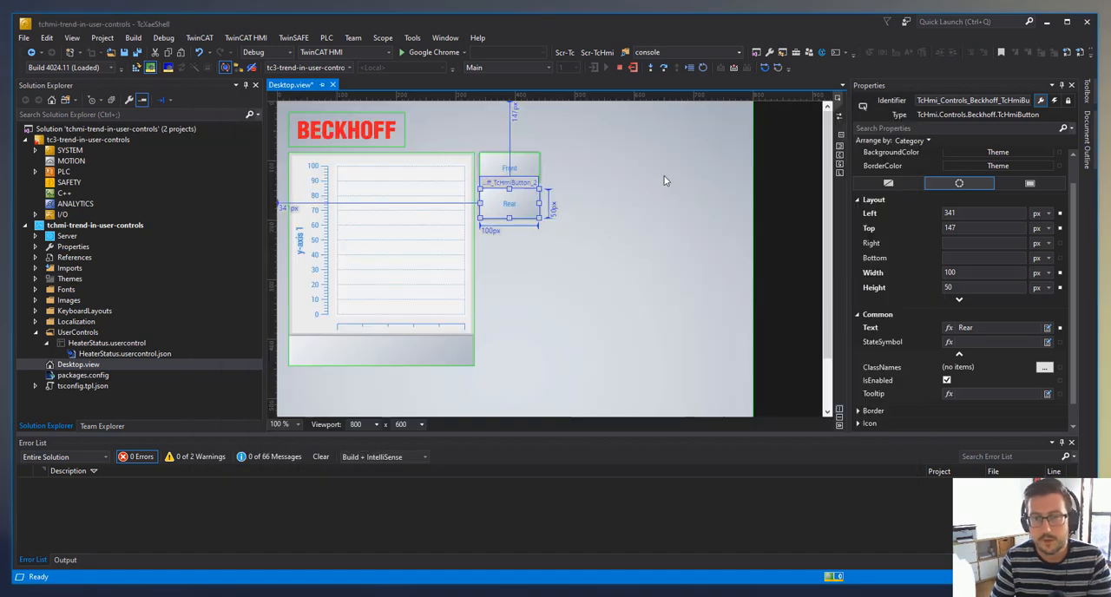
# - In the source code of Desktop.view, strip the %s% and %/s% markers from the Front button's symbol, leaving PLC1.MAIN.TrendVariable1
pyautogui.click(668, 305)
pyautogui.click(838, 119)
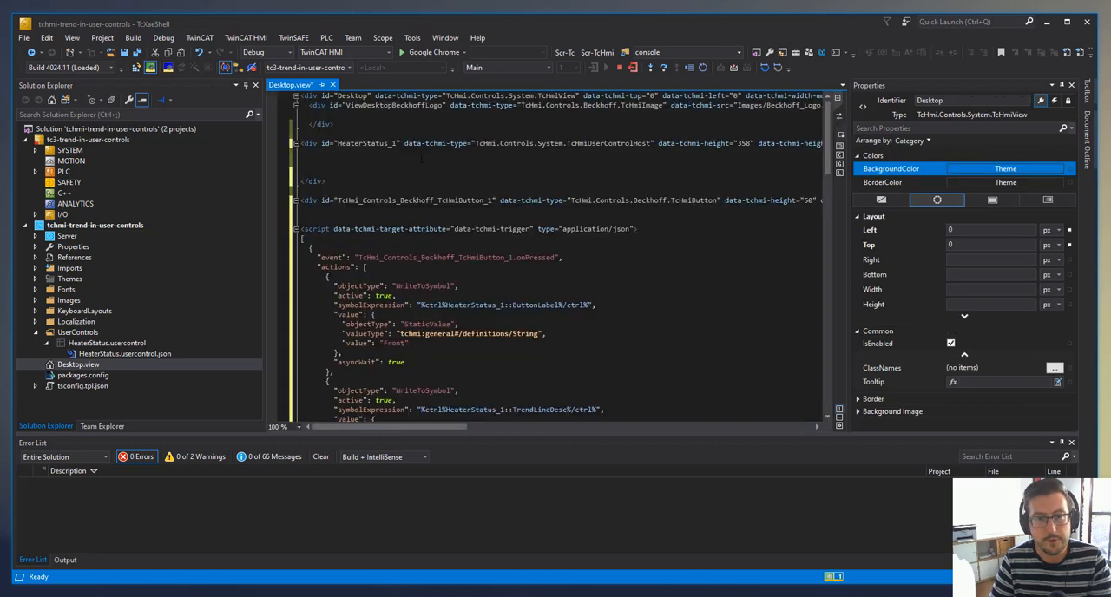
pyautogui.scroll(-3, 560, 256)
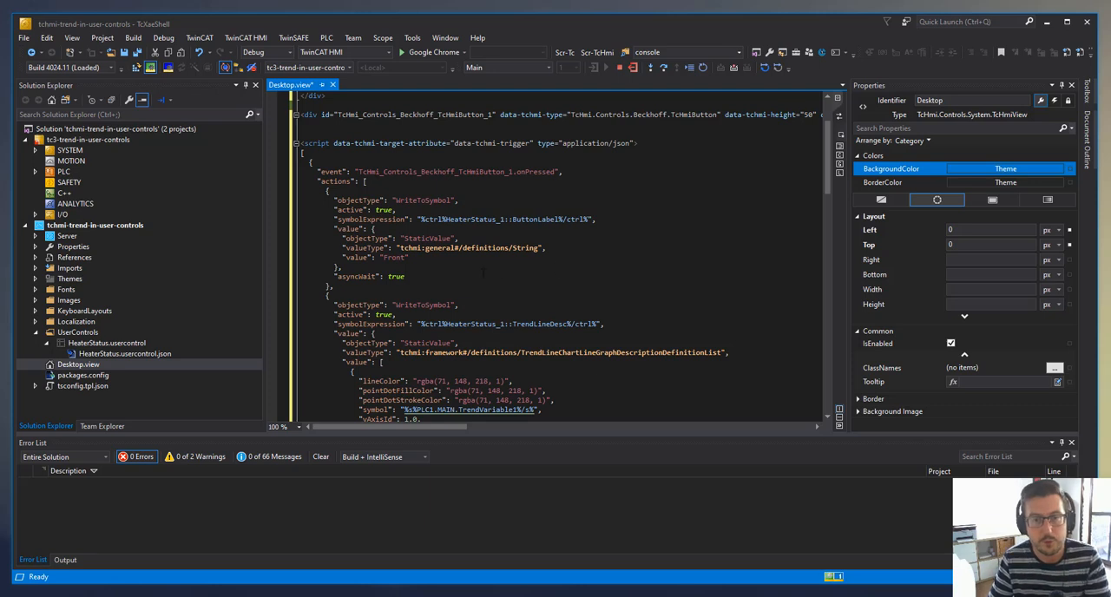
pyautogui.scroll(-4, 560, 257)
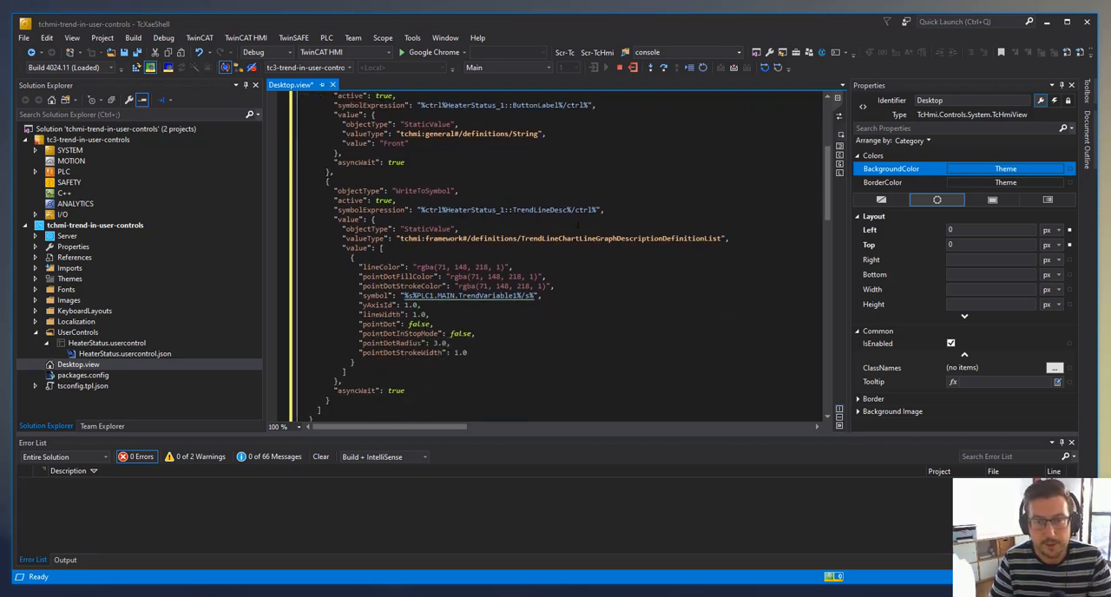
pyautogui.moveTo(396, 190); pyautogui.dragTo(598, 209)
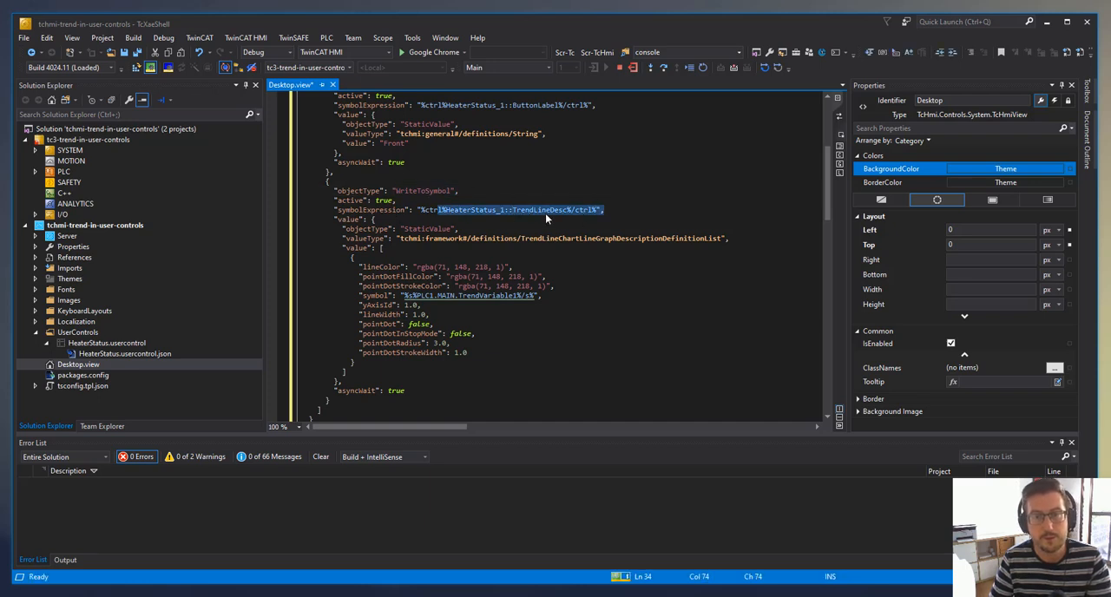
pyautogui.moveTo(368, 296); pyautogui.dragTo(442, 296)
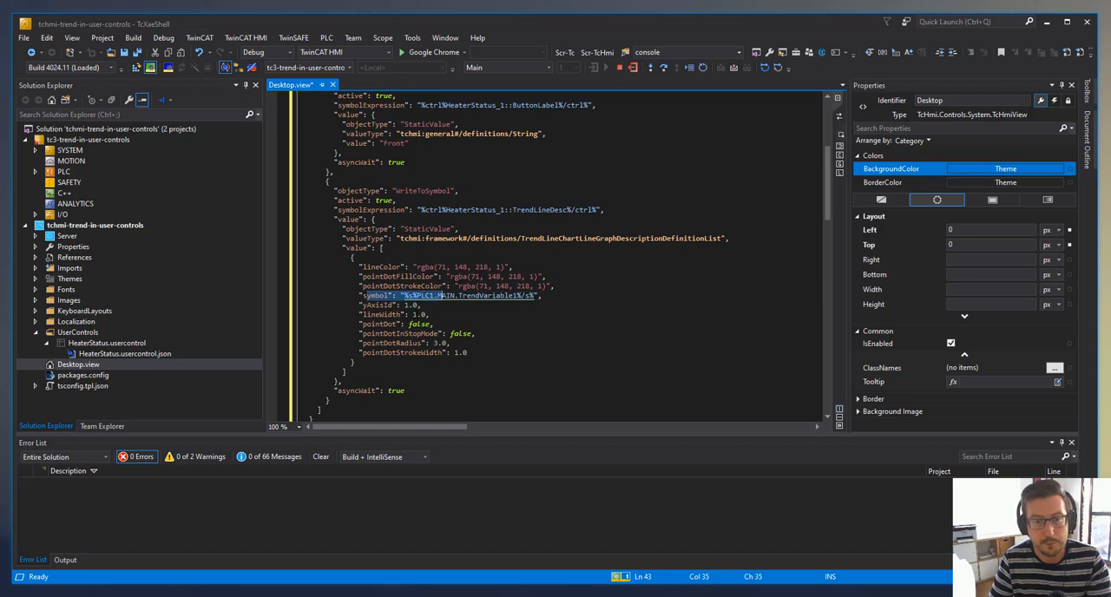
pyautogui.click(420, 314)
pyautogui.click(418, 296)
pyautogui.press('BackSpace')
pyautogui.press('BackSpace')
pyautogui.press('BackSpace')
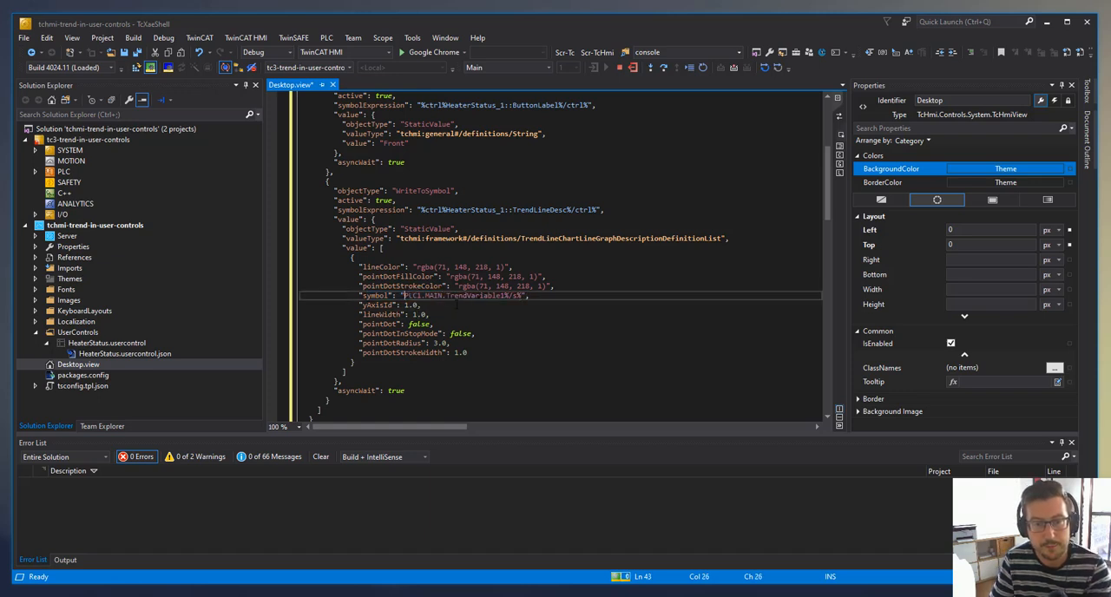
pyautogui.moveTo(505, 296); pyautogui.dragTo(522, 297)
pyautogui.press('BackSpace')
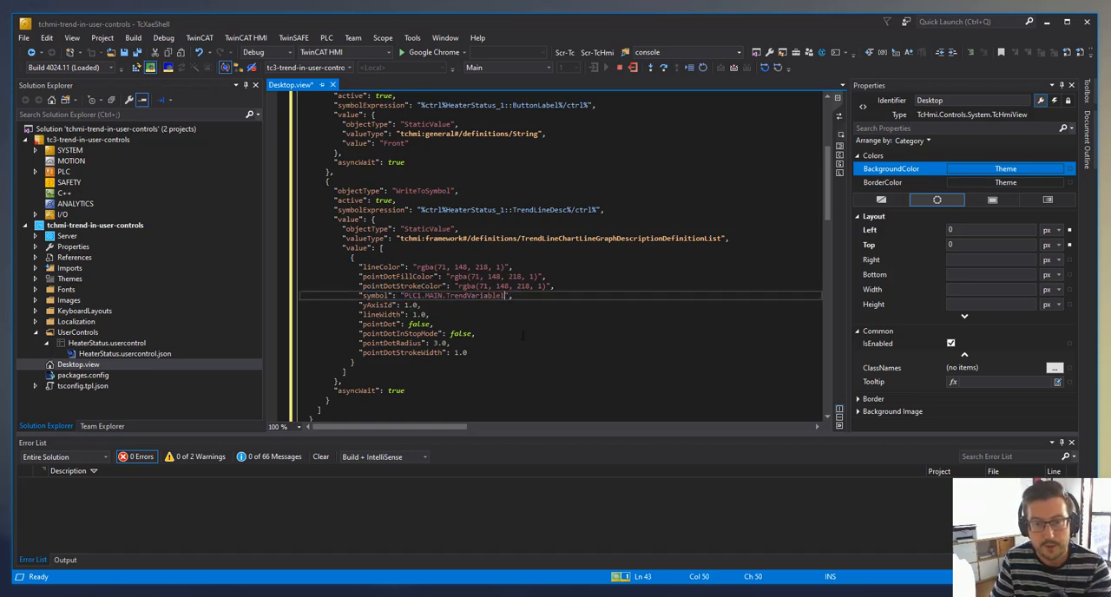
# - Strip the %s% and %/s% markers from the Rear button's symbol in the source code, leaving PLC1.MAIN.TrendVariable2
pyautogui.scroll(-12, 520, 343)
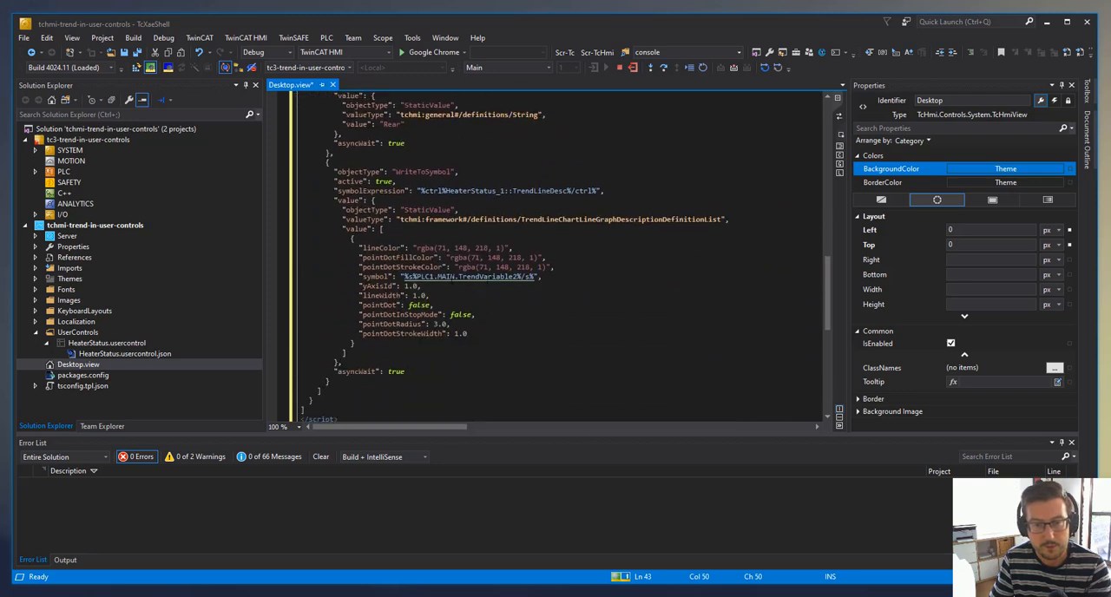
pyautogui.click(418, 277)
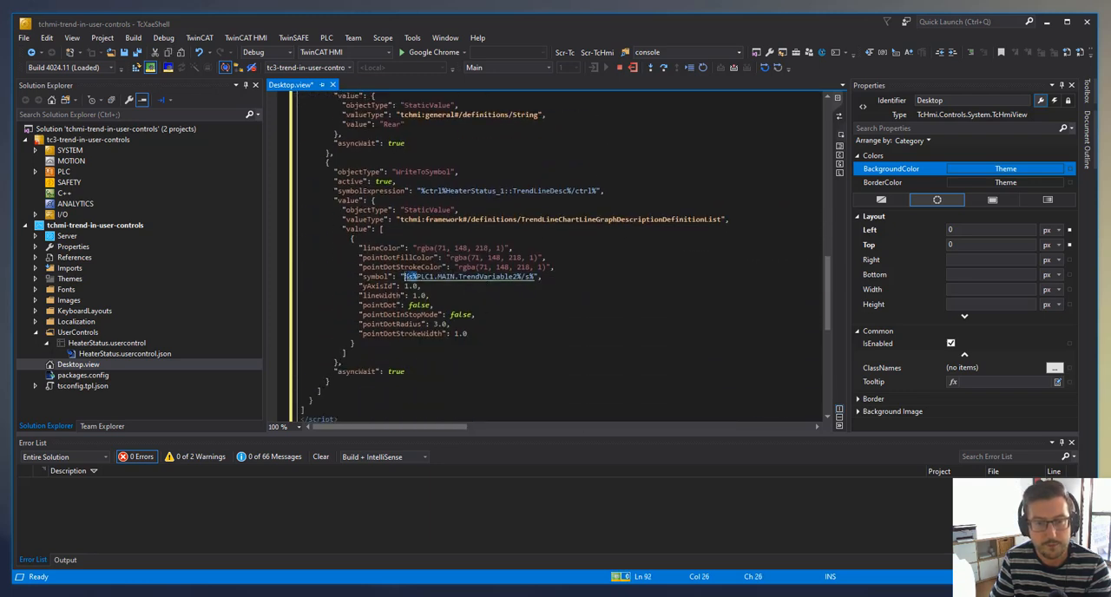
pyautogui.press('BackSpace')
pyautogui.press('BackSpace')
pyautogui.press('BackSpace')
pyautogui.moveTo(506, 276); pyautogui.dragTo(526, 276)
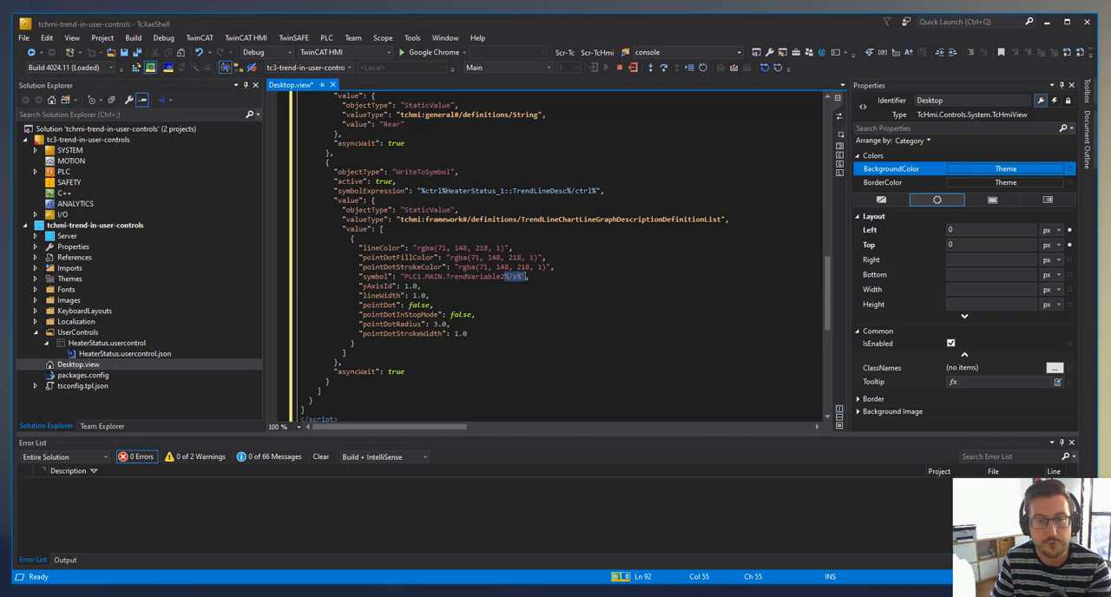
pyautogui.press('BackSpace')
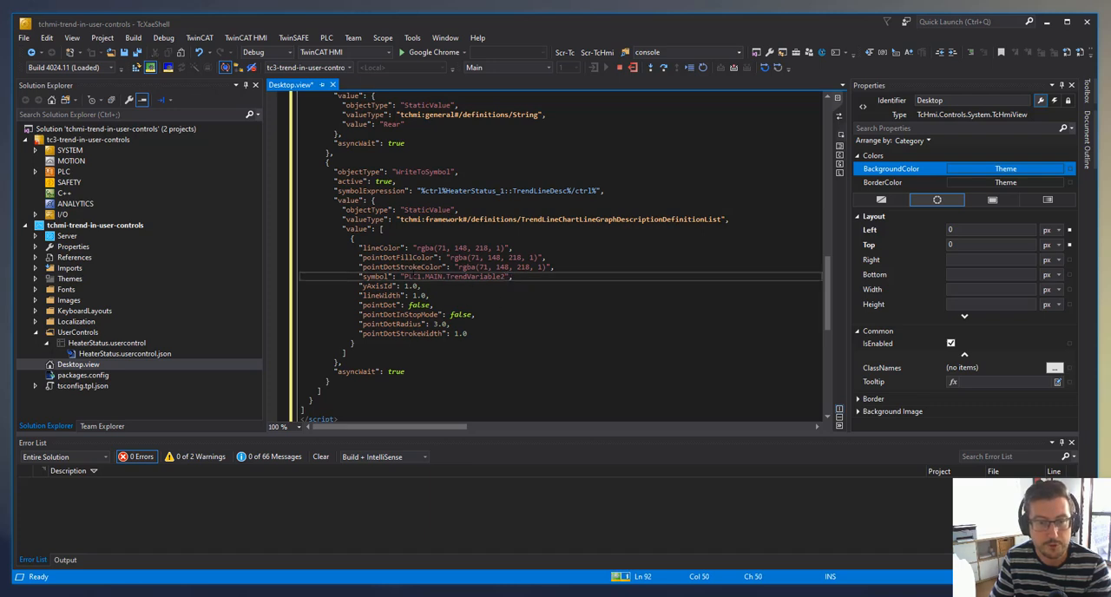
pyautogui.click(587, 340)
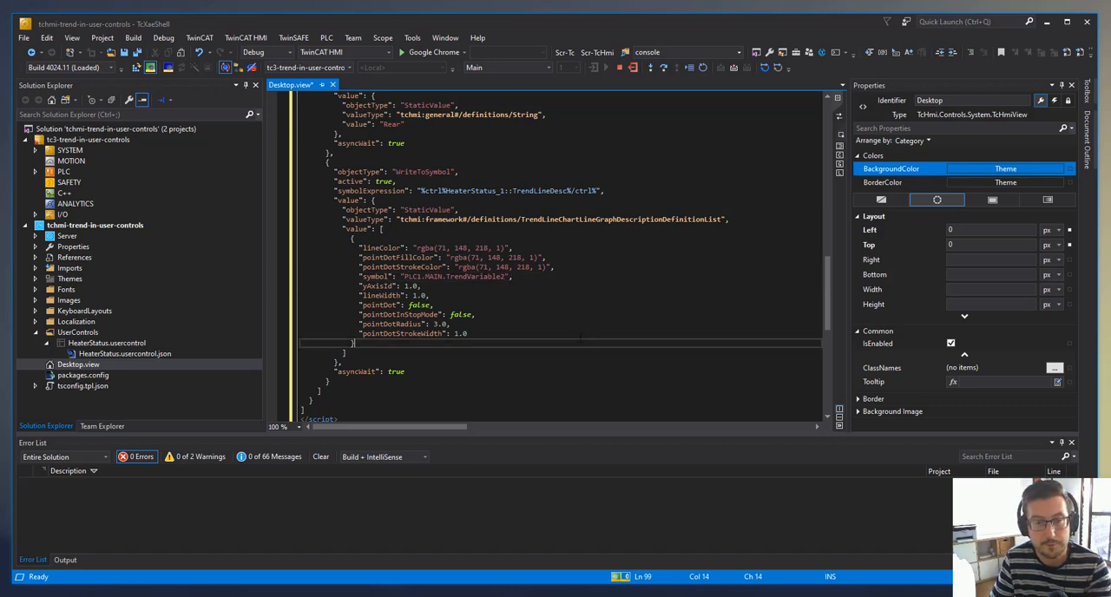
# - Return Desktop.view to its graphical design view and save the file
pyautogui.scroll(-2, 556, 334)
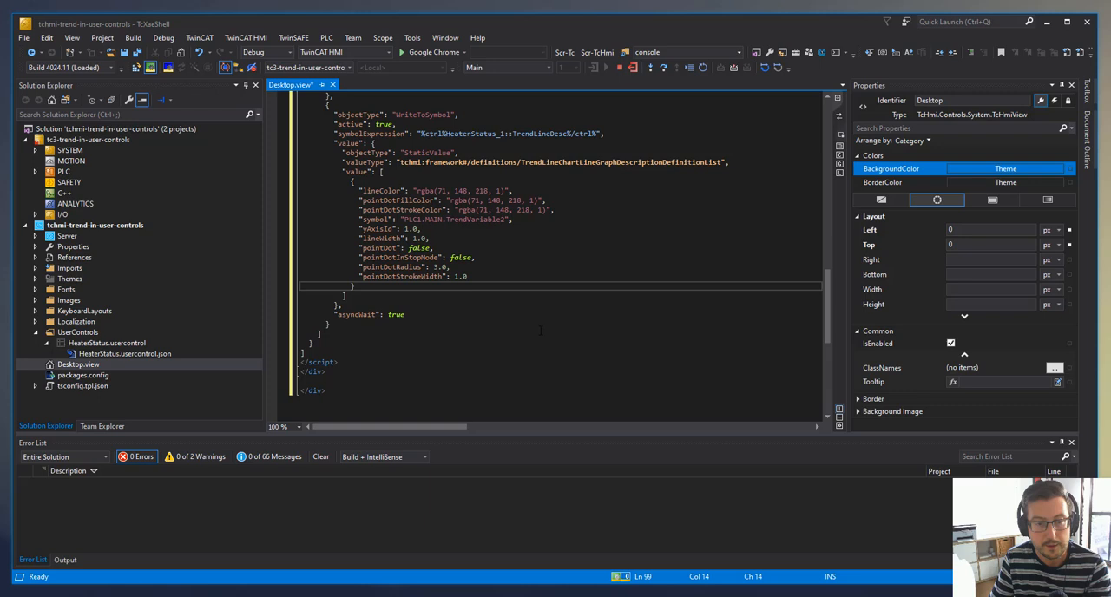
pyautogui.click(838, 116)
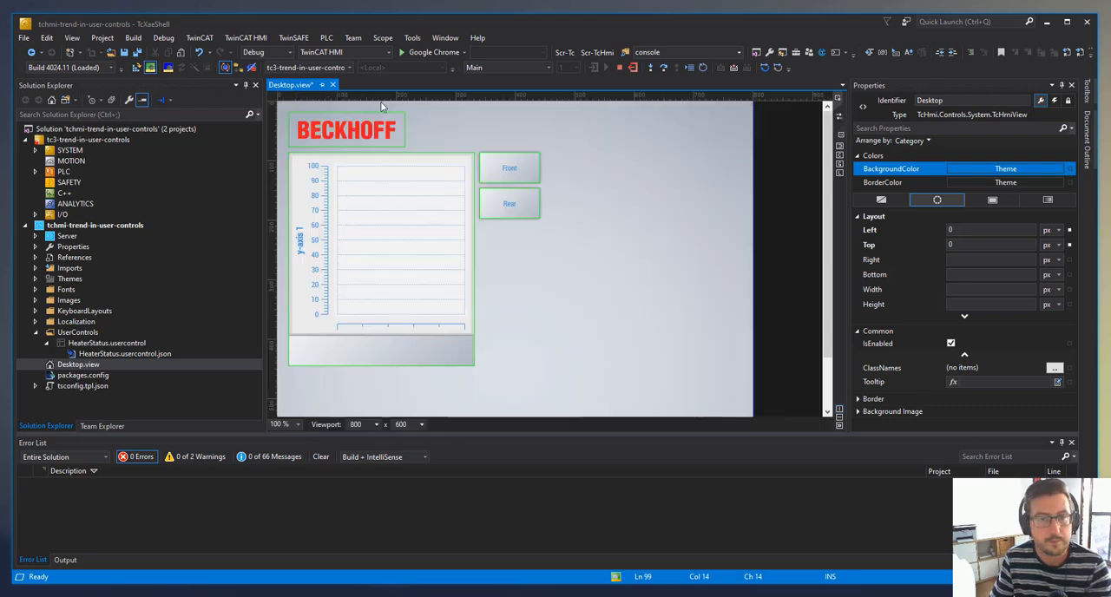
pyautogui.click(136, 53)
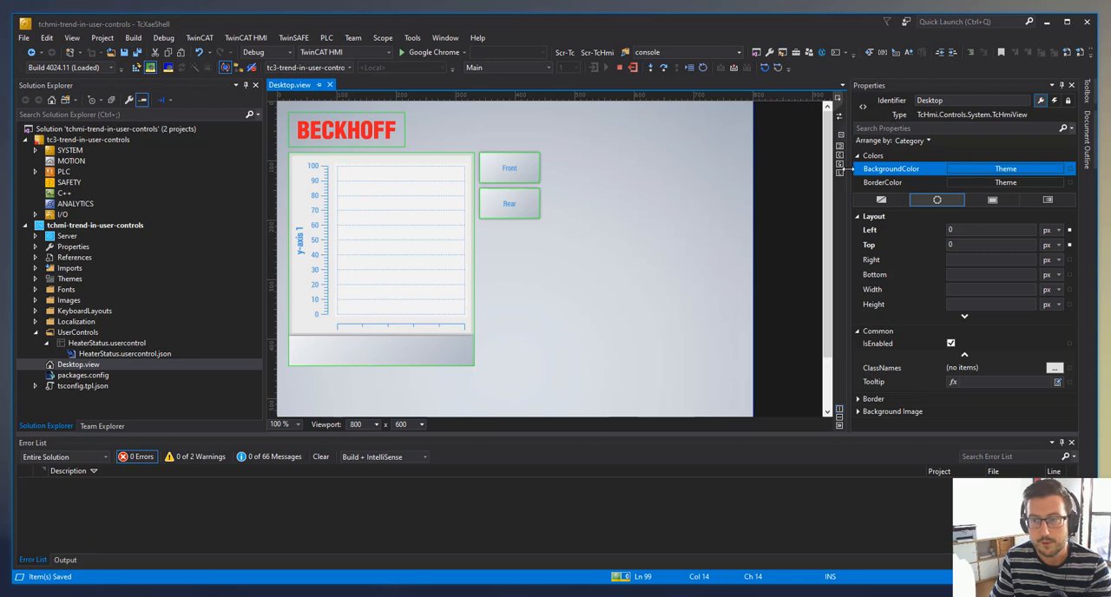
# - Open the project in Live-View and test the Front and Rear buttons in turn
pyautogui.click(838, 172)
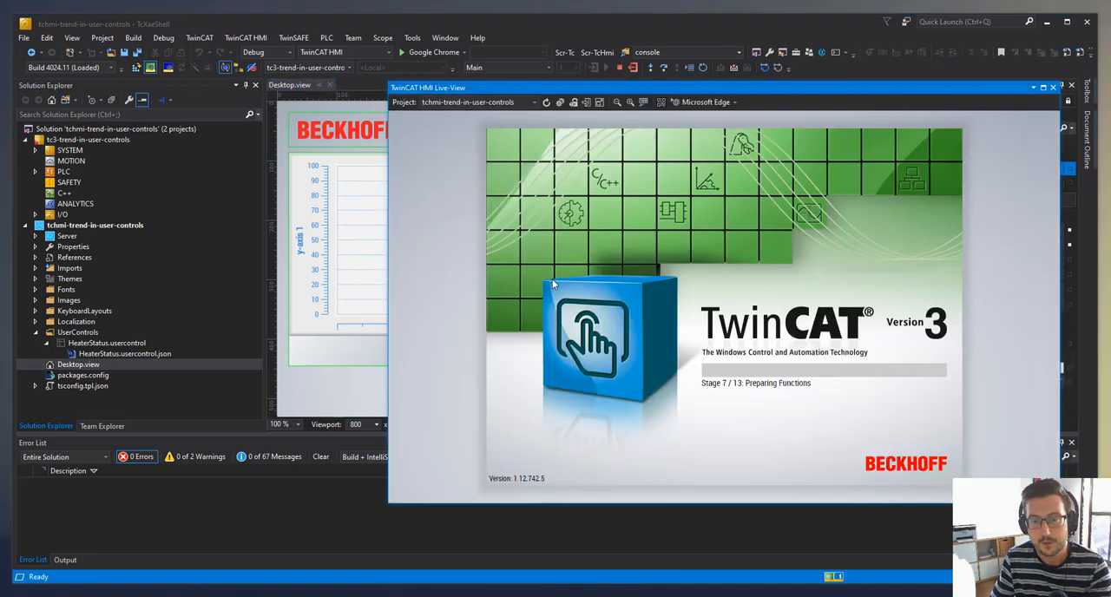
pyautogui.click(616, 186)
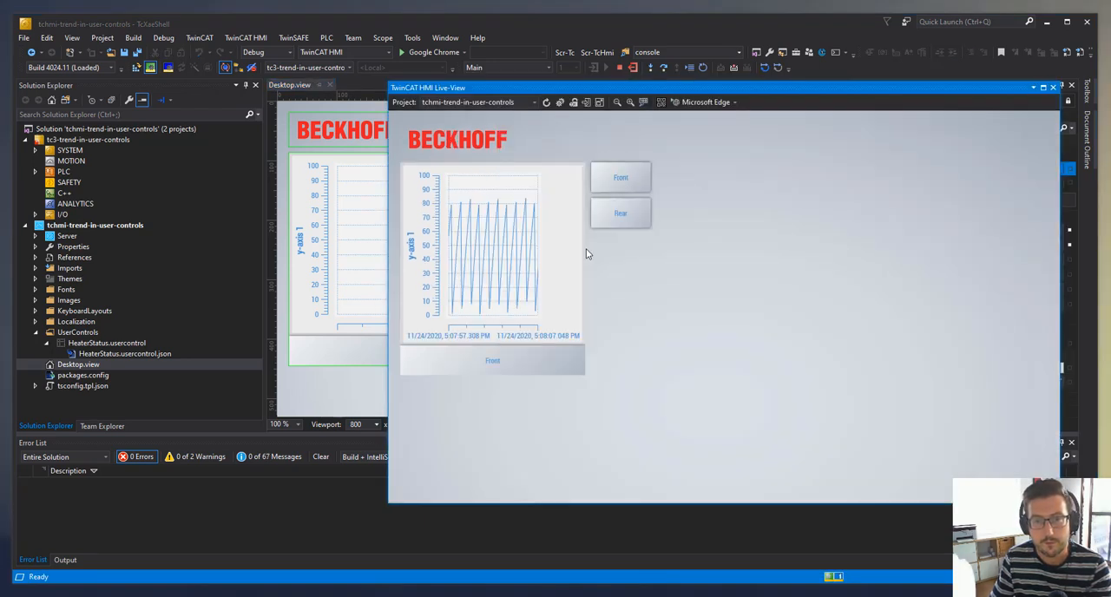
pyautogui.click(643, 219)
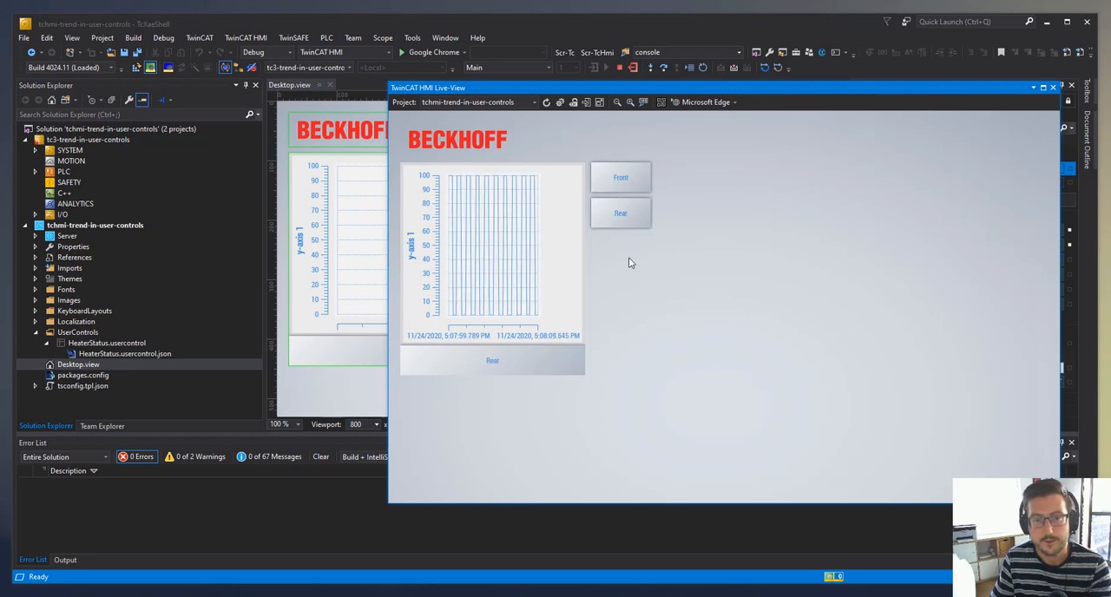